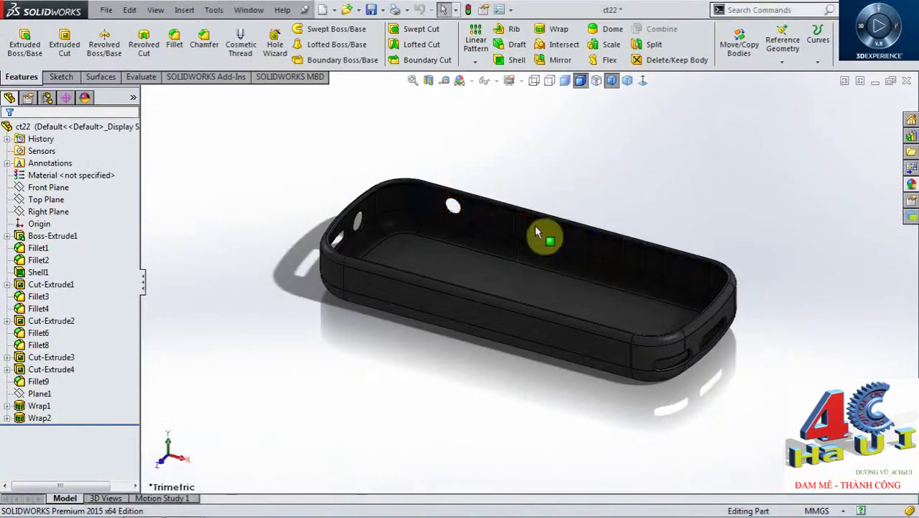
Orbit and zoom the finished black ct22 phone case to inspect it from several angles
mouse_move(546, 238)
middle_down()
mouse_move(515, 283)
mouse_move(540, 257)
mouse_move(481, 237)
mouse_move(487, 247)
mouse_move(532, 180)
mouse_move(616, 178)
mouse_move(462, 322)
mouse_move(519, 290)
mouse_move(434, 316)
mouse_move(365, 371)
mouse_move(645, 281)
mouse_move(634, 275)
mouse_move(678, 309)
mouse_move(698, 267)
mouse_move(401, 219)
mouse_move(503, 107)
mouse_move(577, 181)
mouse_move(615, 108)
middle_up()
scroll(616, 226, up, 3)
mouse_move(616, 226)
middle_down()
mouse_move(584, 228)
mouse_move(649, 226)
mouse_move(386, 231)
mouse_move(503, 174)
mouse_move(616, 243)
mouse_move(570, 293)
mouse_move(598, 197)
mouse_move(454, 236)
mouse_move(439, 277)
mouse_move(534, 328)
mouse_move(527, 311)
mouse_move(382, 279)
middle_up()
scroll(502, 173, down, 5)
right_drag(349, 246, 382, 226)
middle_drag(382, 226, 475, 229)
right_drag(474, 229, 554, 251)
mouse_move(550, 281)
middle_down()
mouse_move(679, 219)
mouse_move(684, 248)
mouse_move(694, 219)
mouse_move(675, 246)
mouse_move(682, 197)
mouse_move(558, 217)
mouse_move(622, 249)
mouse_move(652, 222)
mouse_move(641, 279)
mouse_move(635, 257)
middle_up()
scroll(532, 217, down, 3)
scroll(581, 164, down, 3)
scroll(554, 213, up, 3)
Create a new blank part, Part1, from the Part template
key(ctrl+7)
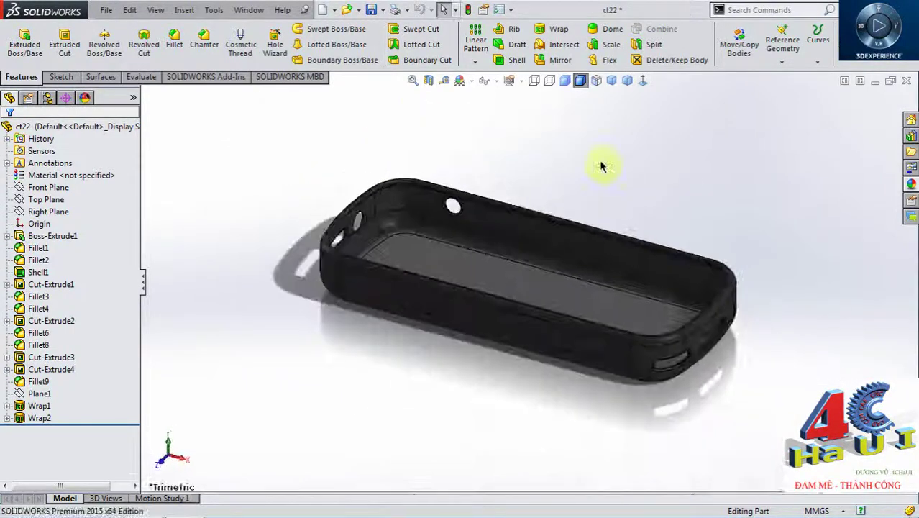
scroll(635, 230, down, 2)
click(322, 10)
double_click(374, 149)
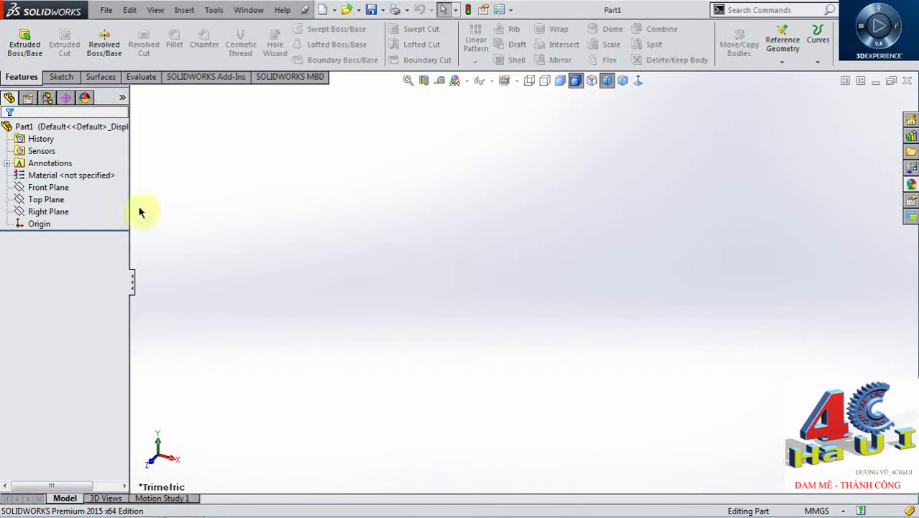
On the Top Plane, sketch a center rectangle anchored at the origin
click(48, 201)
click(62, 177)
click(120, 45)
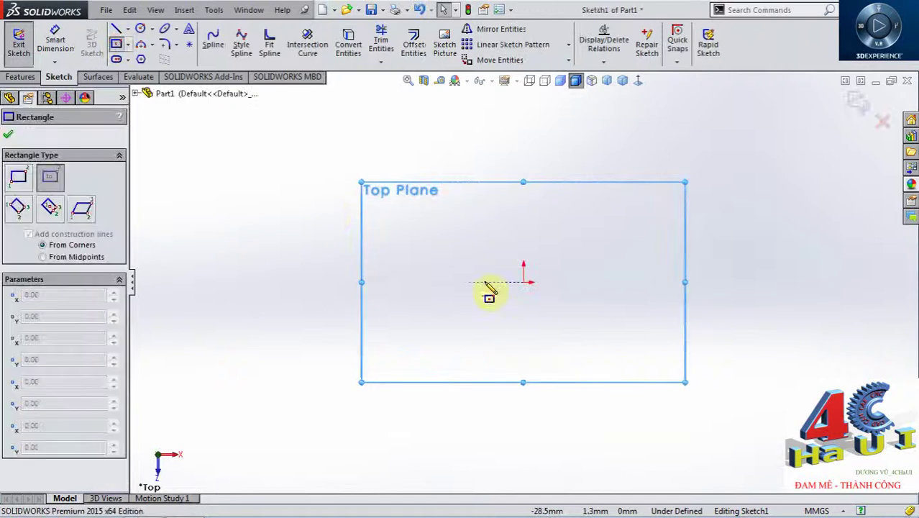
click(523, 281)
click(713, 233)
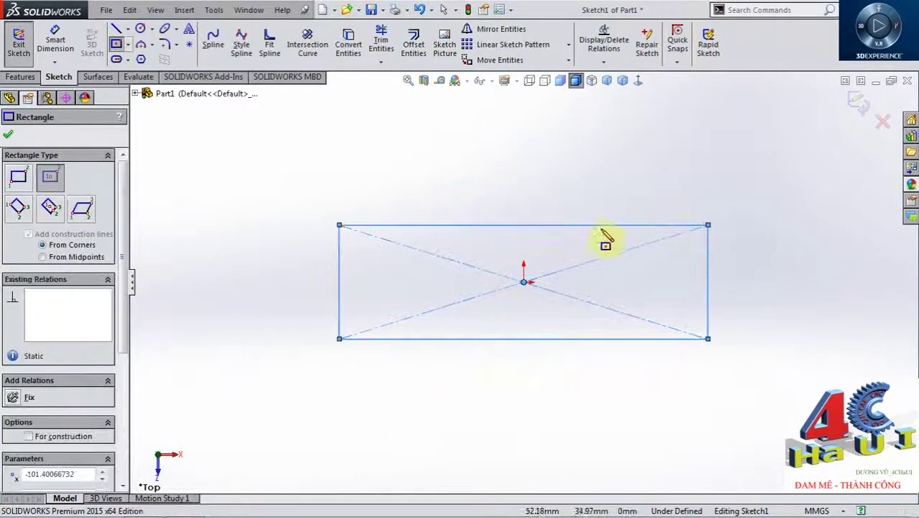
key(Escape)
scroll(524, 281, up, 1)
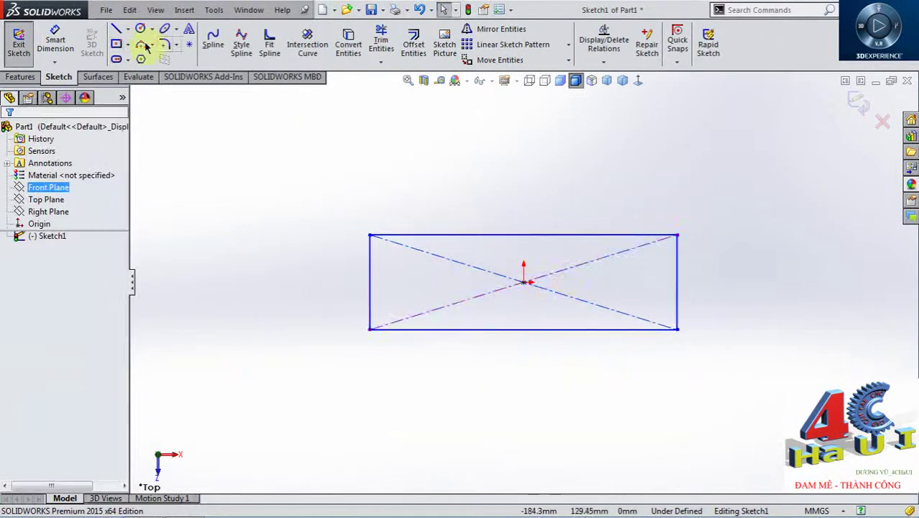
Add a three-point arc between the rectangle's left corners, bulging outward to the left
click(185, 65)
click(377, 234)
click(375, 349)
click(363, 291)
key(Escape)
scroll(586, 300, down, 1)
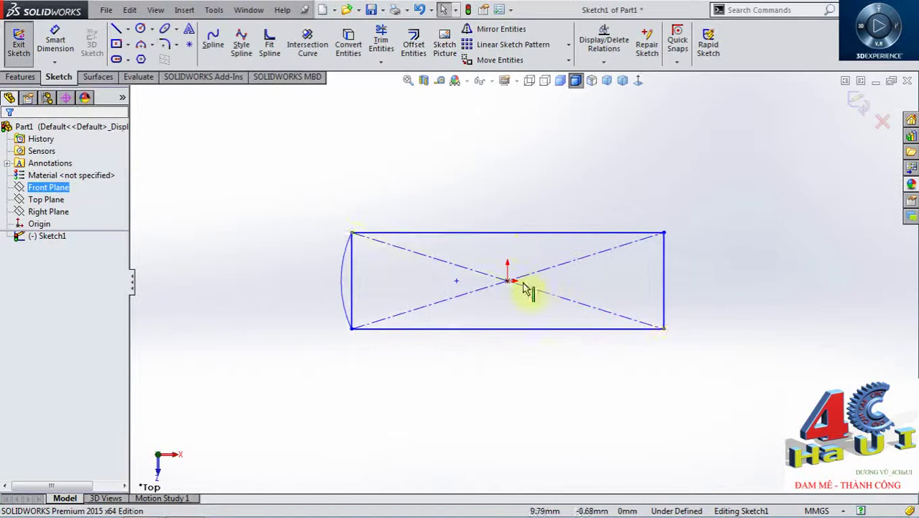
Draw a vertical centerline upward from the origin
key(l)
click(509, 280)
click(511, 179)
key(Escape)
click(511, 205)
click(538, 137)
click(508, 205)
click(536, 156)
scroll(532, 270, down, 1)
scroll(546, 292, up, 2)
scroll(544, 289, down, 1)
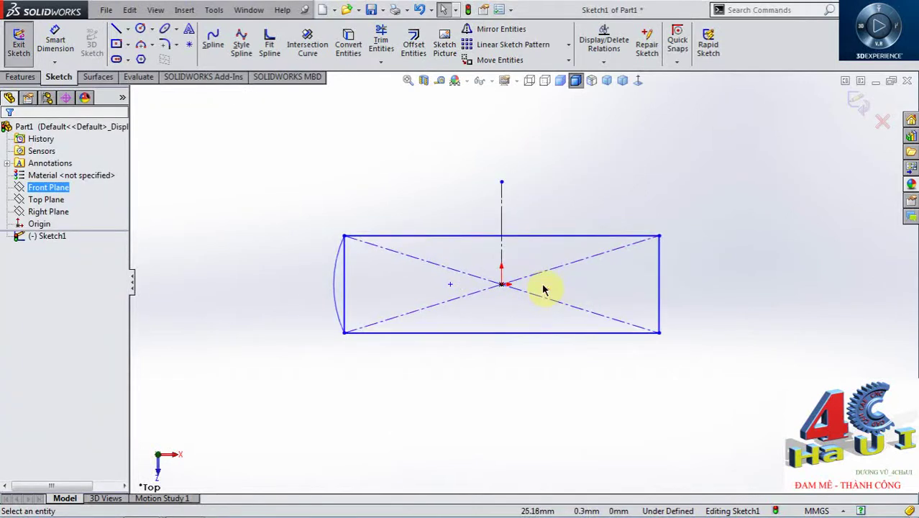
Make the rectangle's left edge construction geometry and select the left arc
click(344, 282)
click(405, 236)
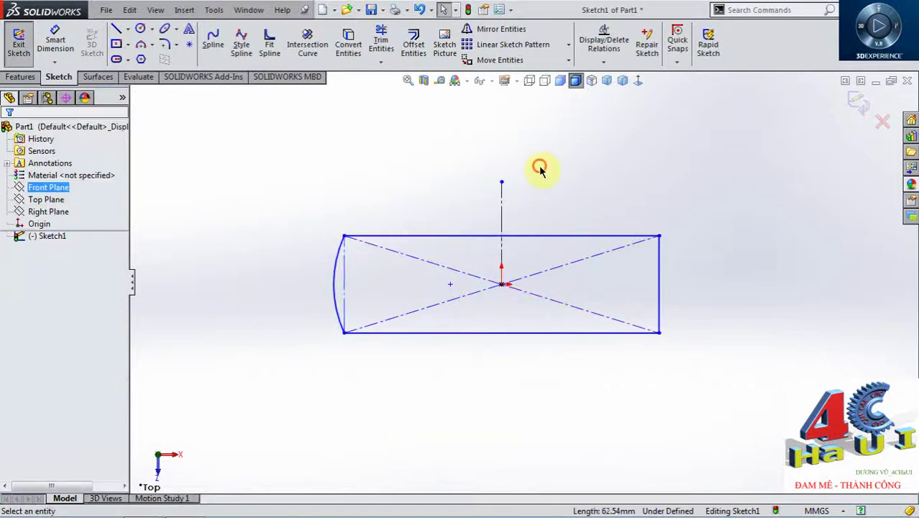
scroll(516, 300, down, 2)
click(695, 277)
click(720, 210)
click(306, 261)
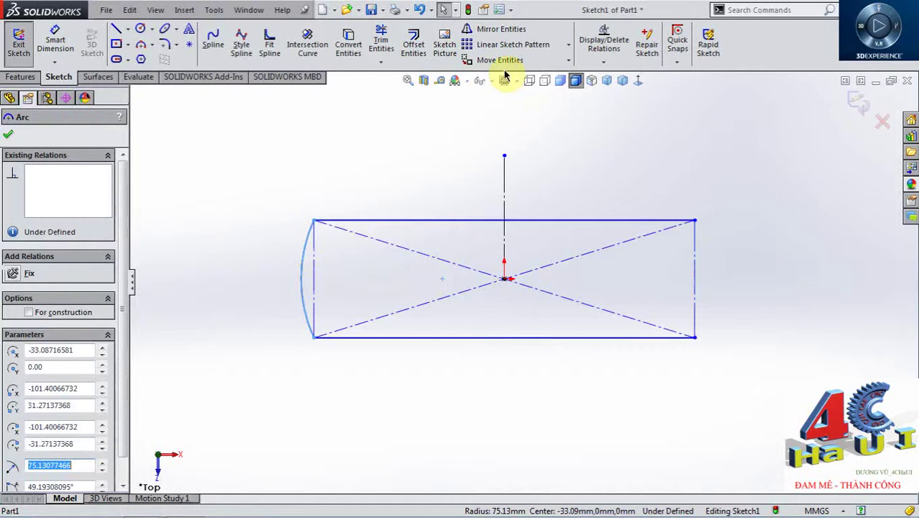
Mirror Arc1 about the vertical centerline Line7 to create the matching right arc
click(512, 29)
click(47, 308)
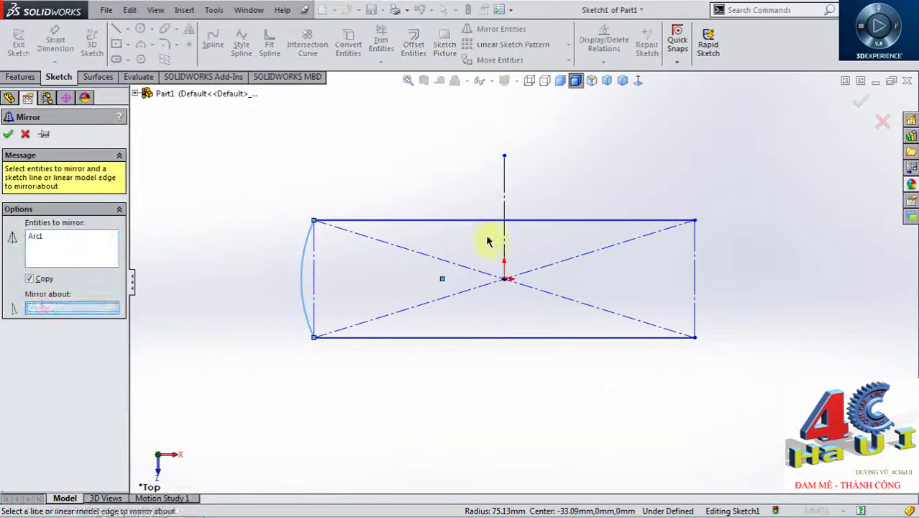
click(522, 221)
click(64, 248)
click(63, 310)
right_click(63, 311)
click(94, 333)
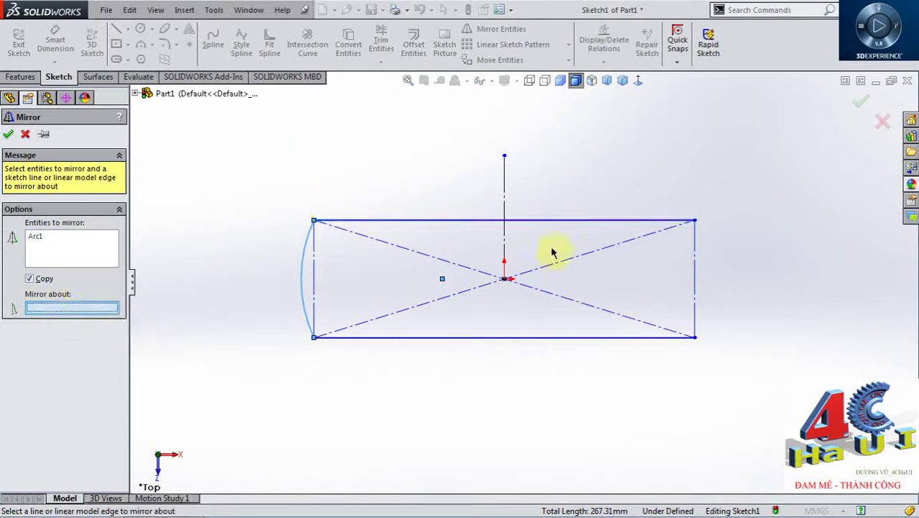
click(67, 245)
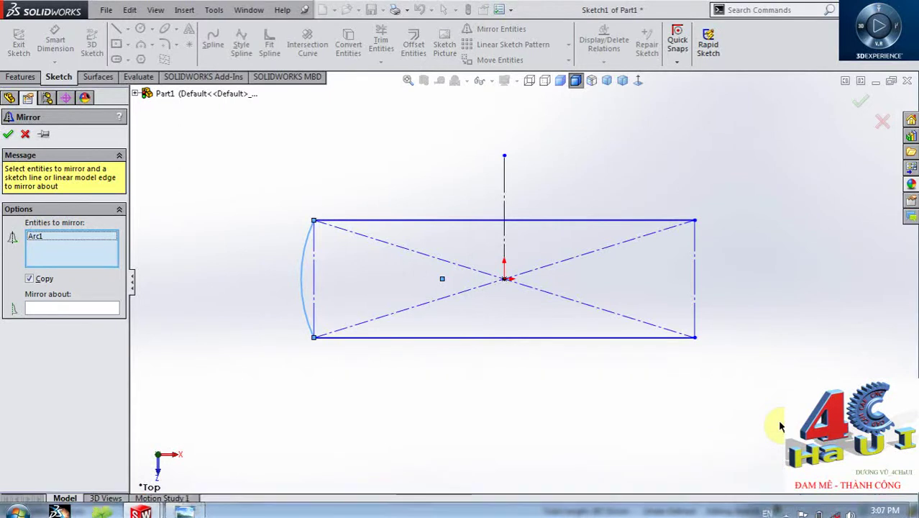
click(84, 314)
click(506, 233)
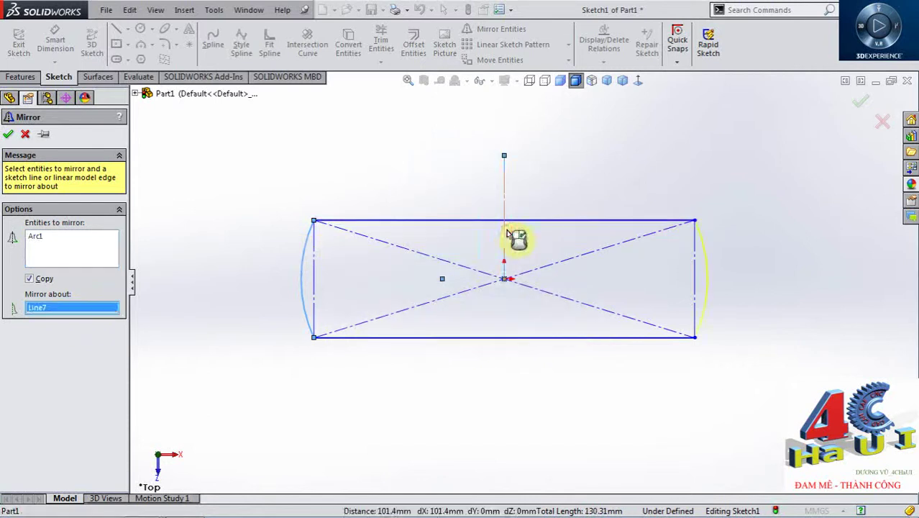
click(861, 102)
Dimension the distance between the rectangle's top and bottom edges as 81.125 mm
scroll(562, 279, up, 2)
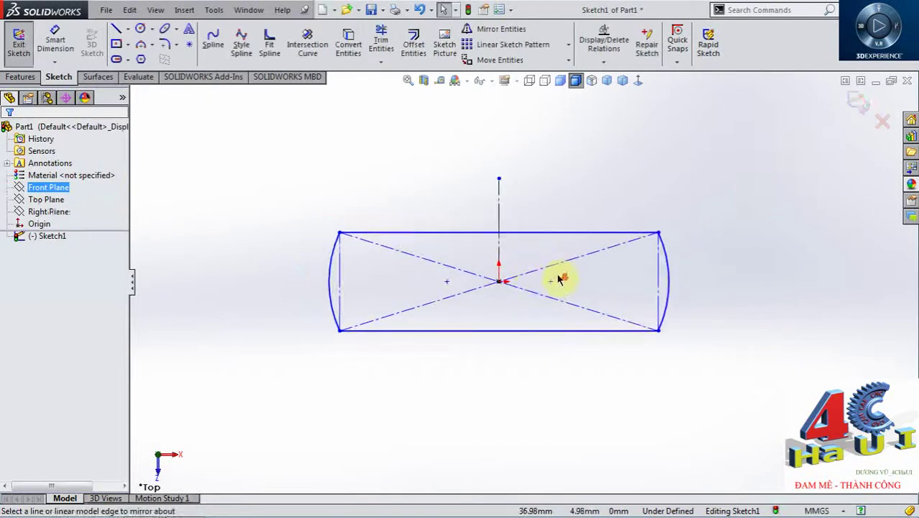
scroll(533, 264, down, 1)
scroll(661, 253, up, 1)
right_drag(738, 368, 739, 325)
scroll(496, 310, down, 1)
scroll(519, 301, up, 1)
scroll(432, 299, down, 1)
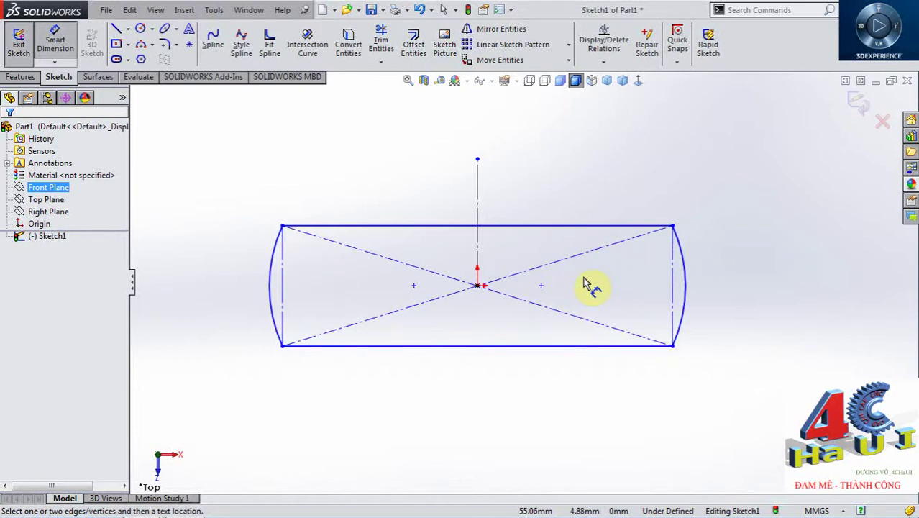
right_drag(684, 164, 691, 178)
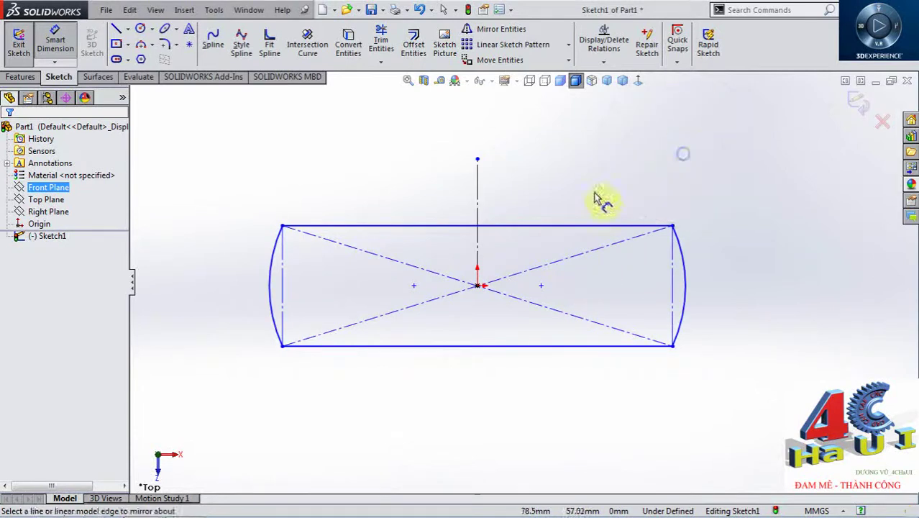
click(556, 226)
click(553, 346)
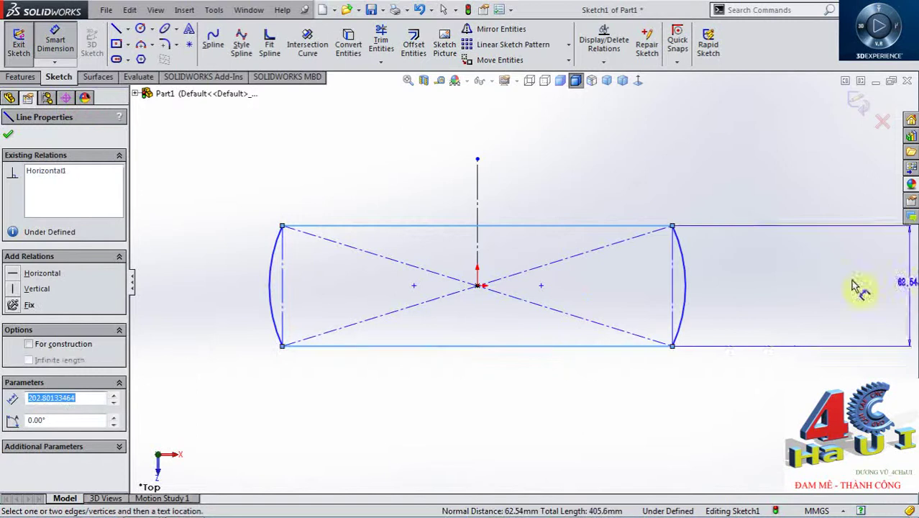
click(741, 288)
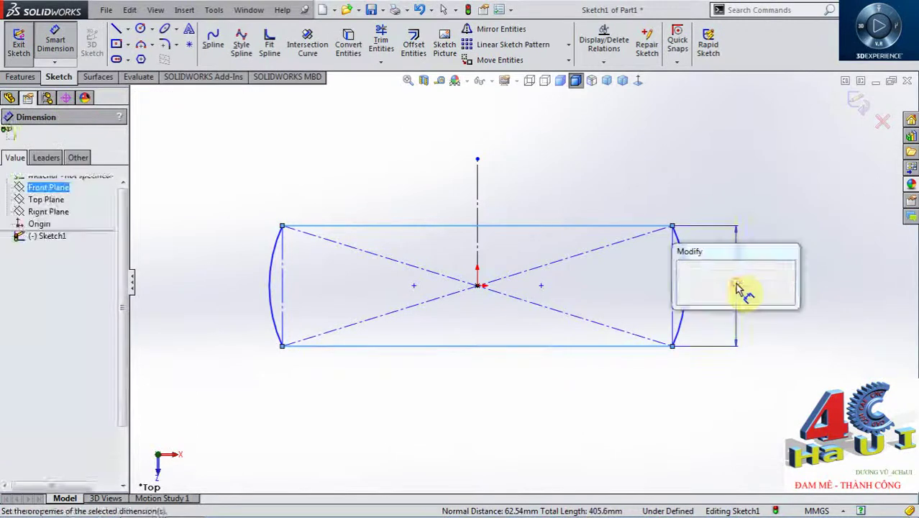
text(81)
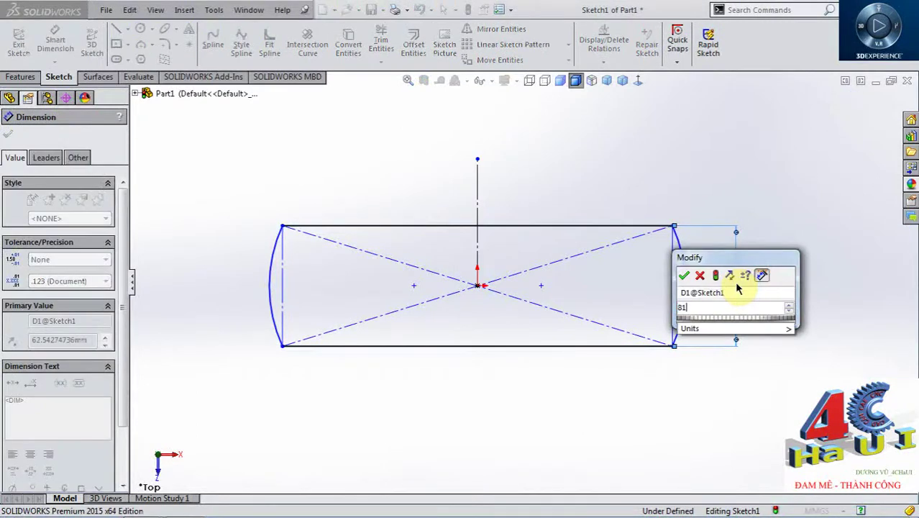
text(.125)
key(Return)
click(734, 288)
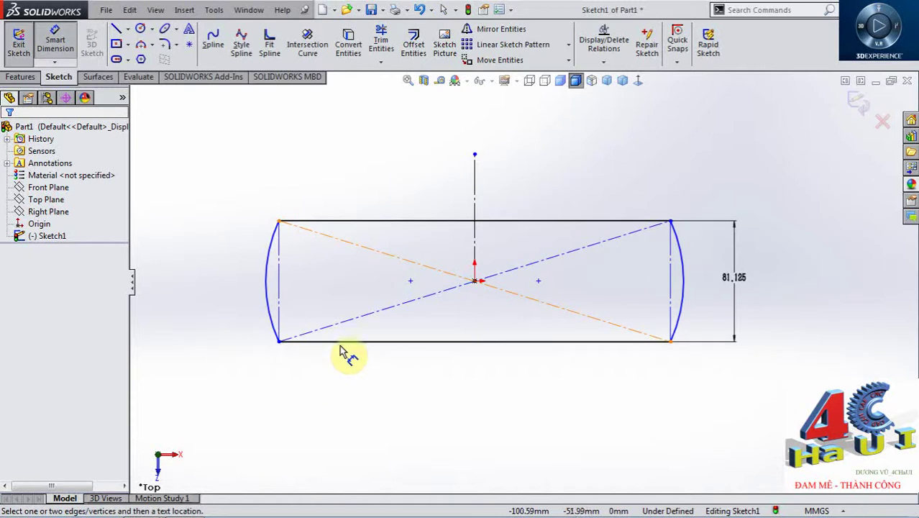
key(Escape)
Round the rectangle's four corners with 20 mm sketch fillets
right_drag(361, 133, 387, 162)
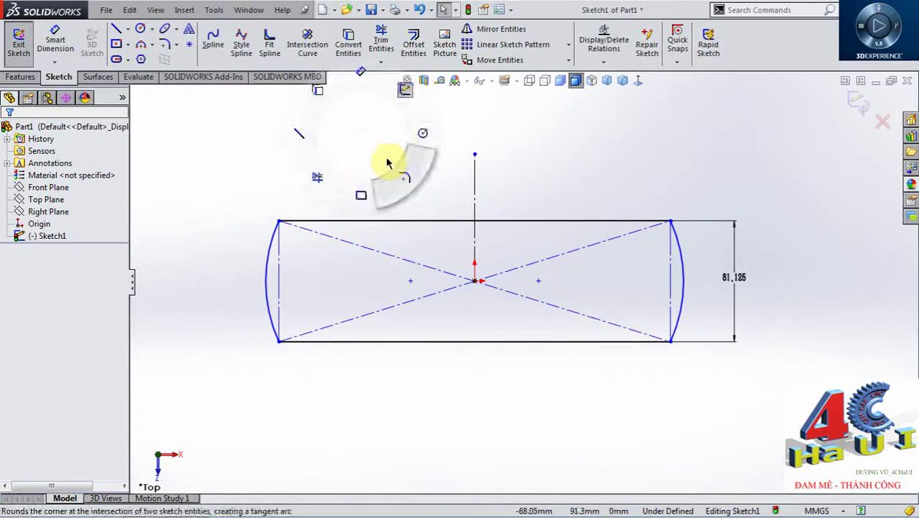
click(114, 302)
click(279, 222)
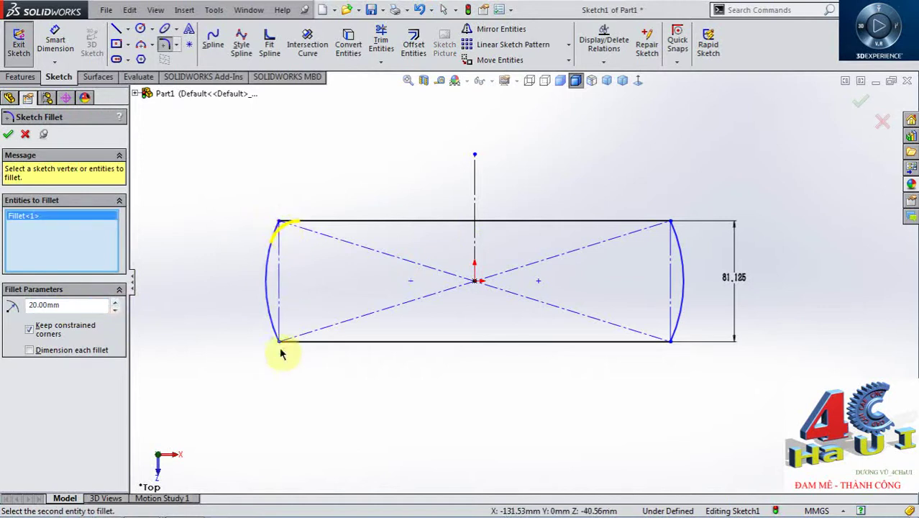
click(280, 342)
click(670, 223)
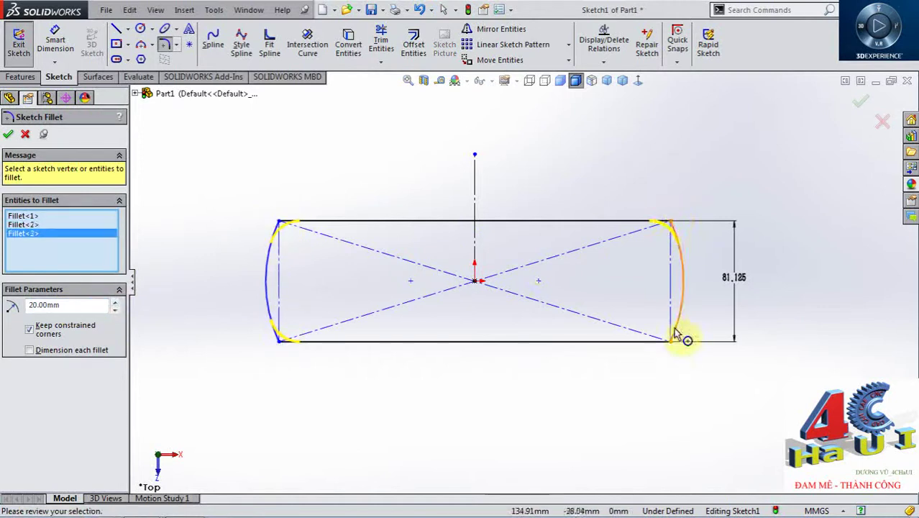
click(670, 341)
click(861, 103)
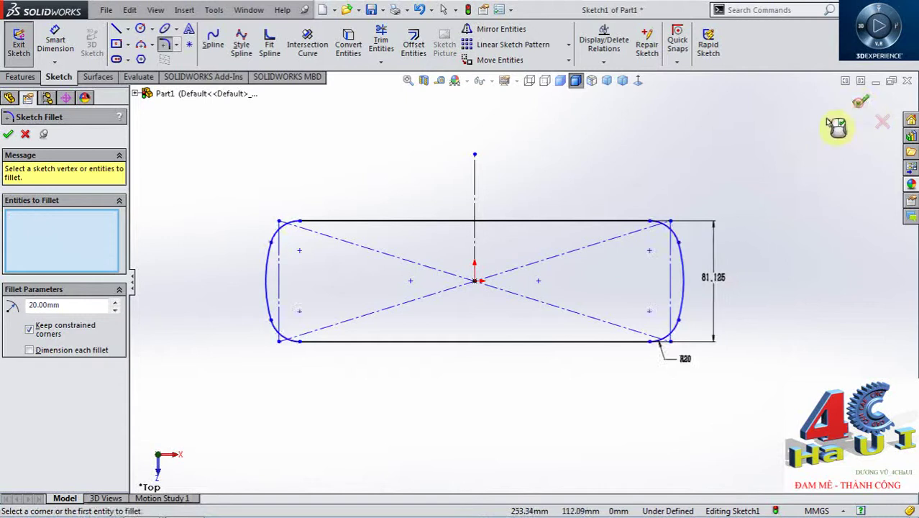
Dimension the left end arc's radius as 126.125 mm
key(d)
click(279, 231)
key(Escape)
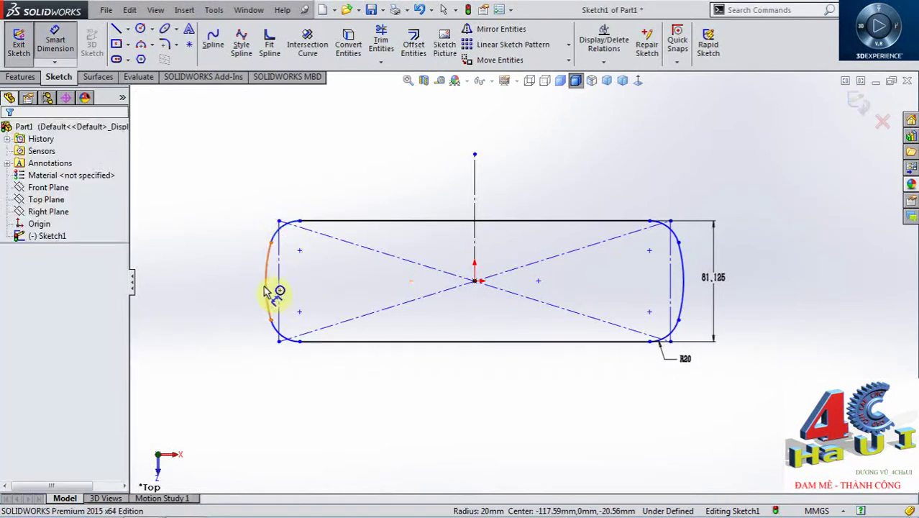
click(254, 278)
click(231, 280)
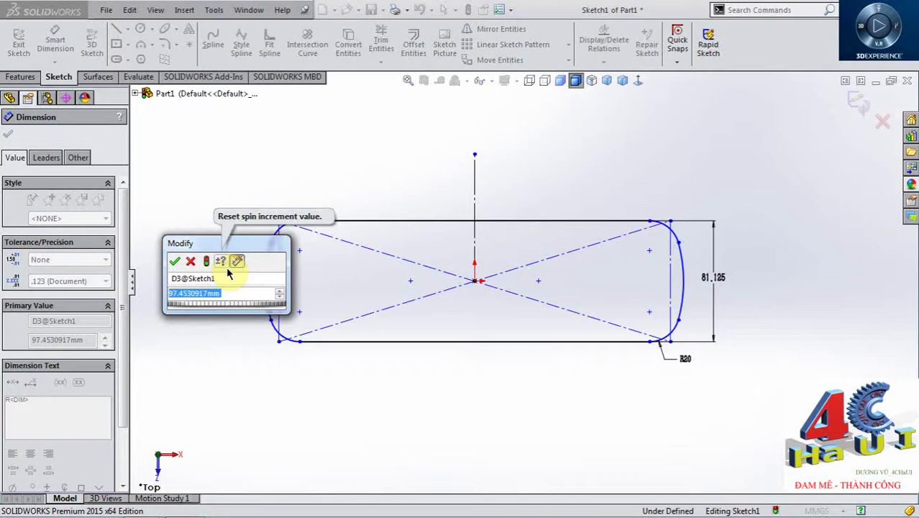
text(12)
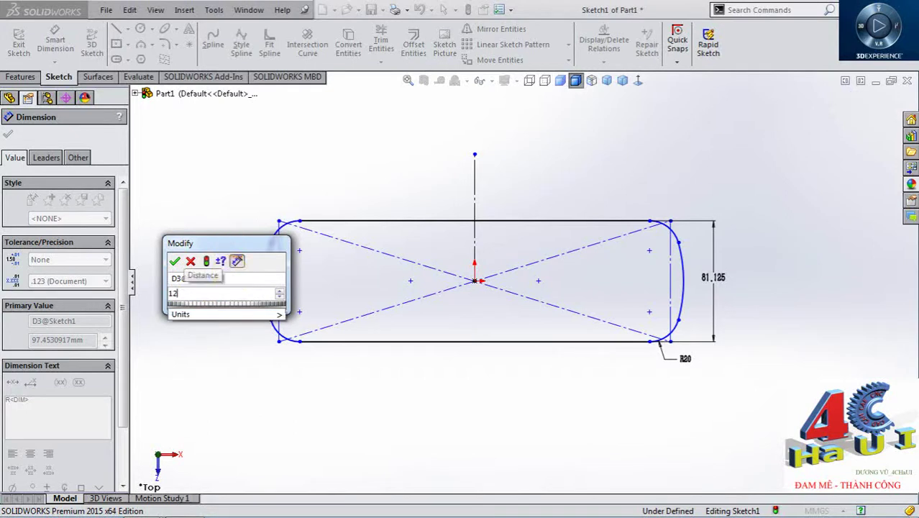
text(6.125)
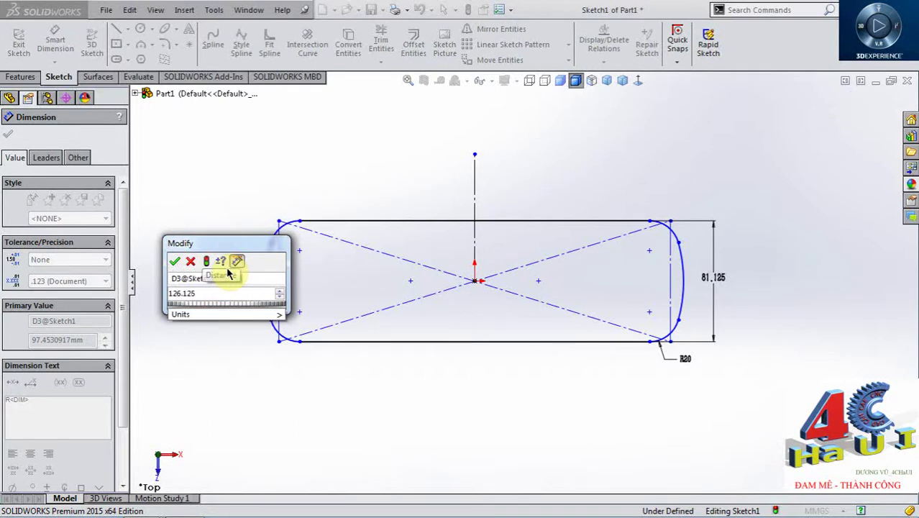
key(Return)
key(Escape)
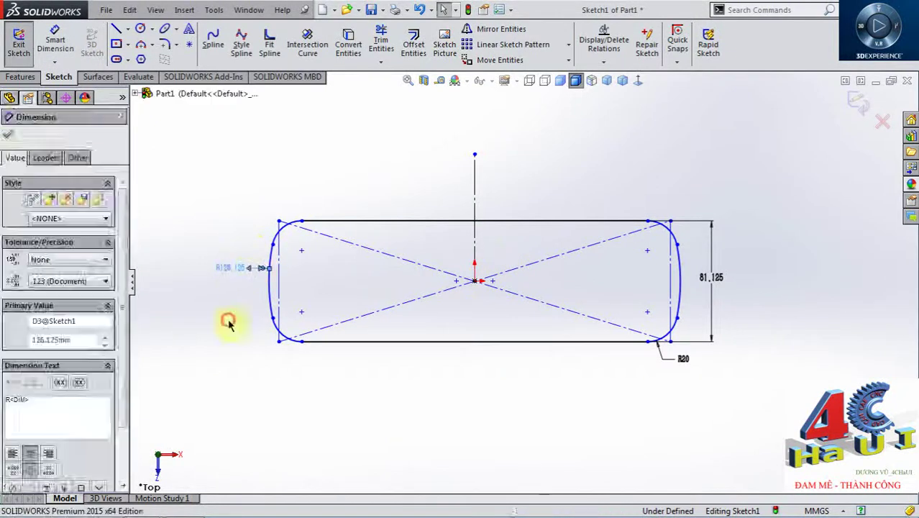
scroll(230, 273, down, 2)
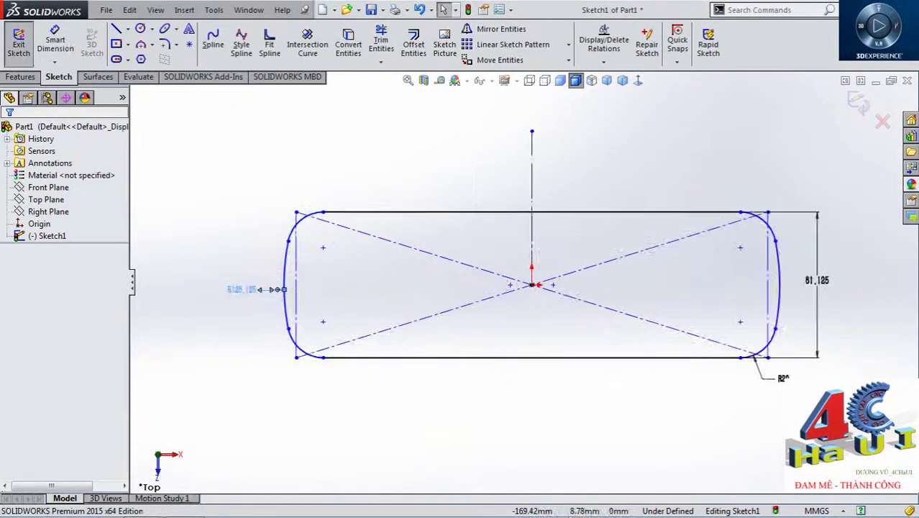
Set the left arc centre's horizontal distance to the centerline to 75.125 mm
right_drag(585, 370, 583, 344)
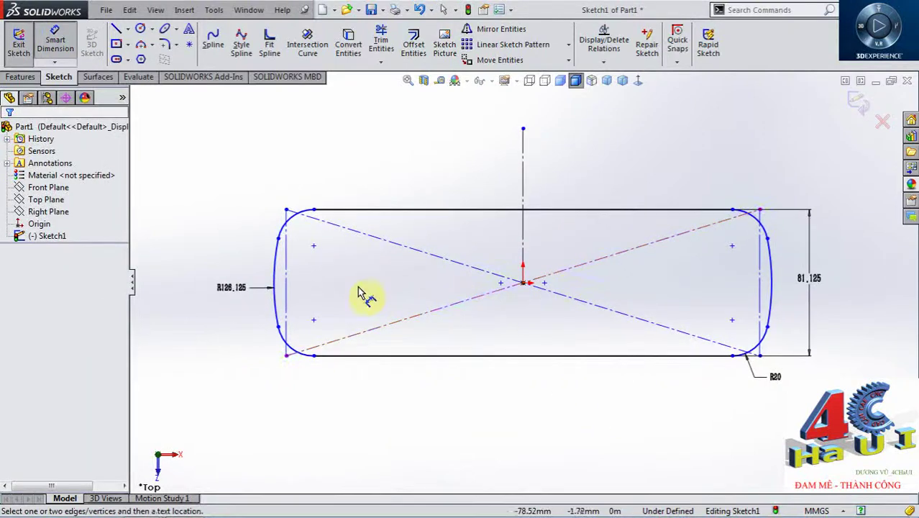
click(328, 247)
click(541, 250)
click(451, 174)
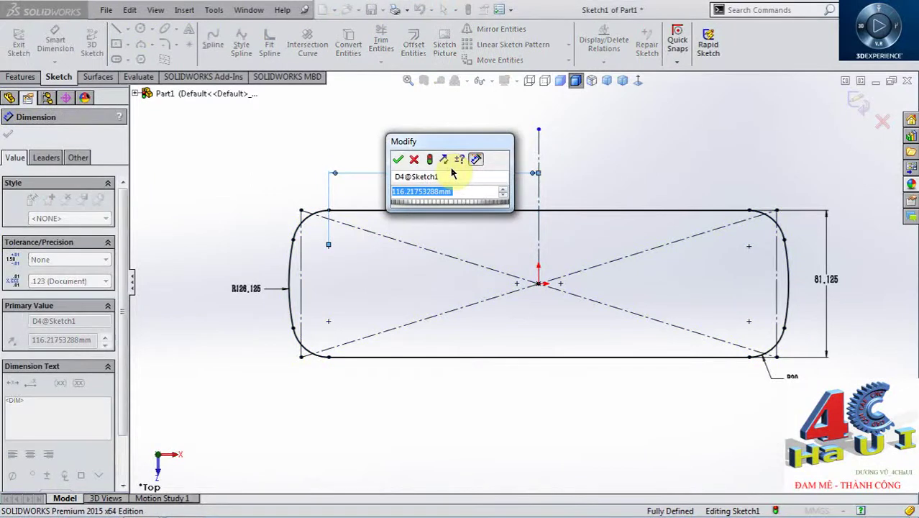
text(75)
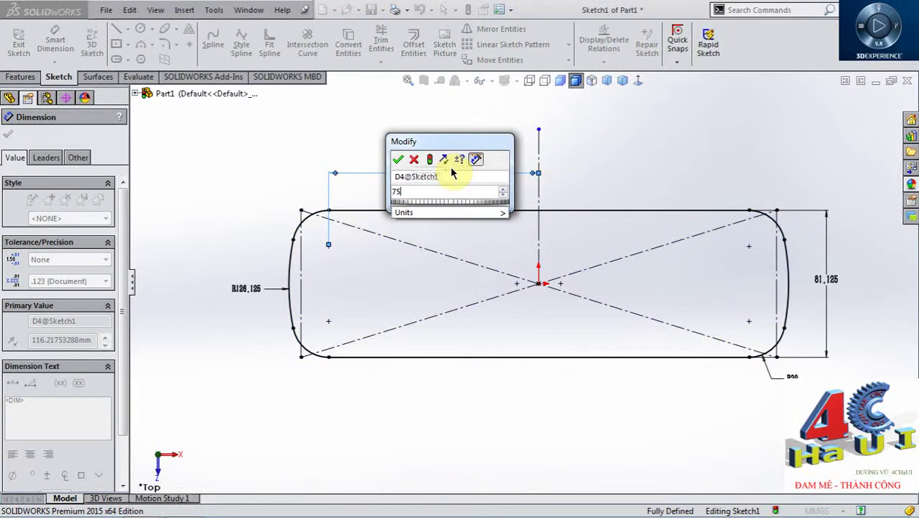
text(.125)
key(Return)
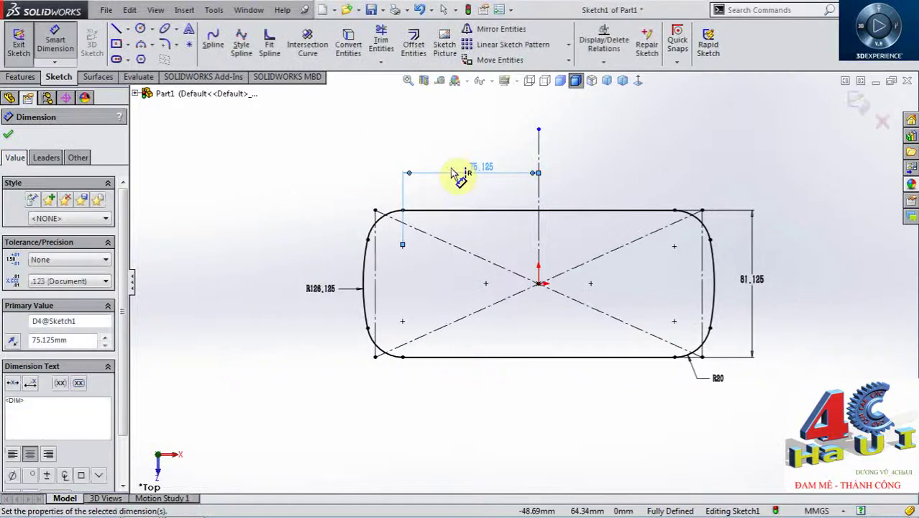
key(Escape)
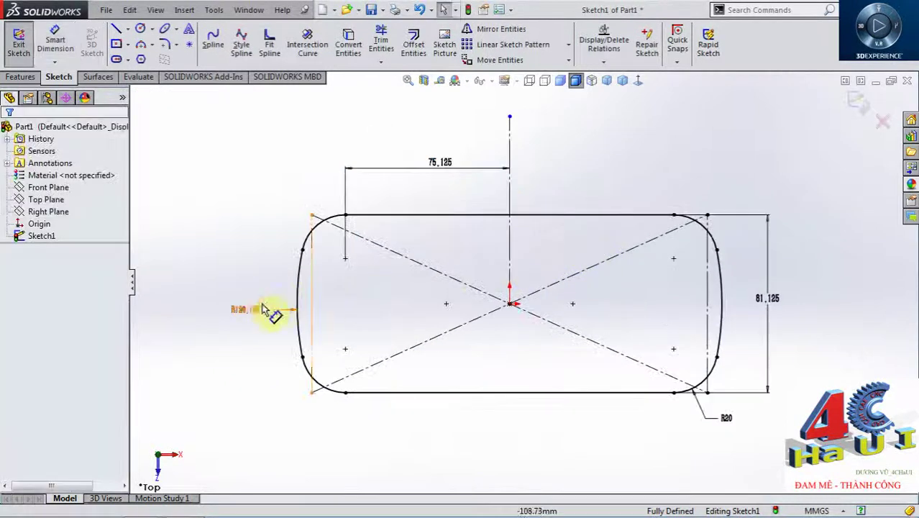
drag(249, 309, 251, 252)
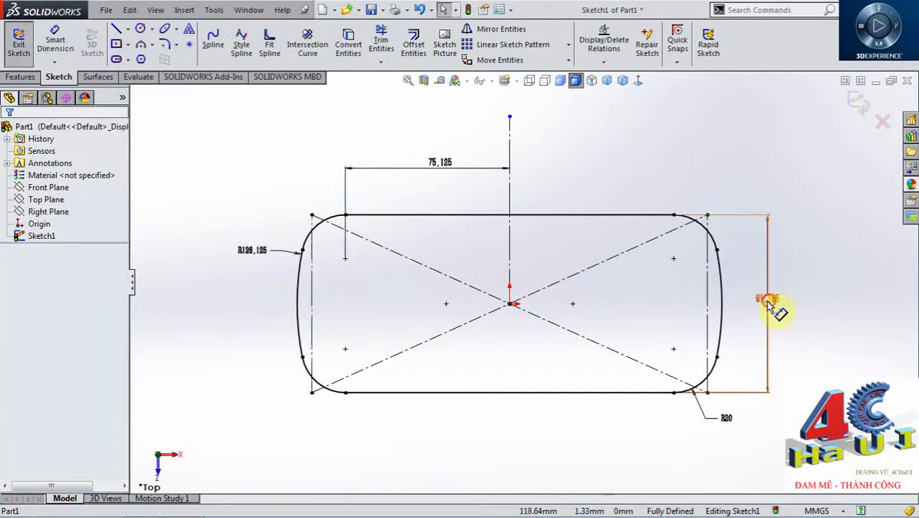
mouse_move(616, 304)
ctrl+middle_down()
mouse_move(601, 302)
mouse_move(603, 294)
ctrl+middle_up()
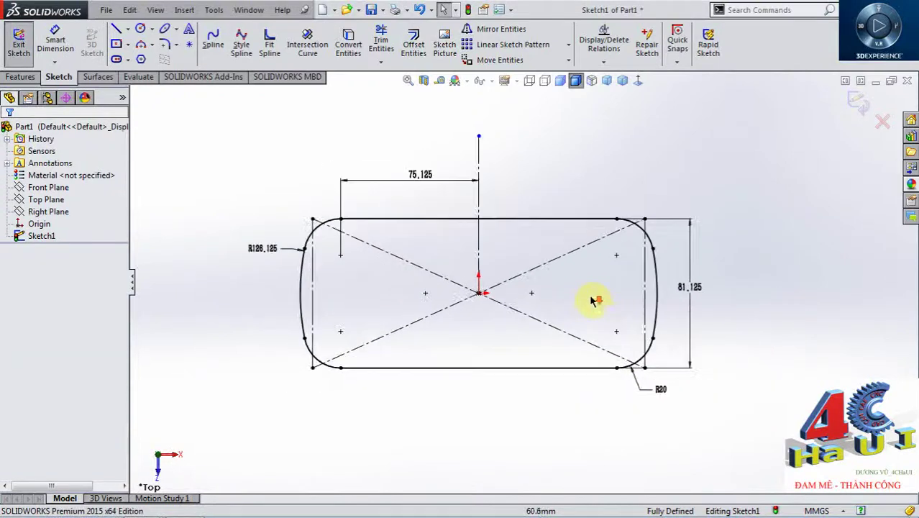
middle_drag(526, 288, 435, 333)
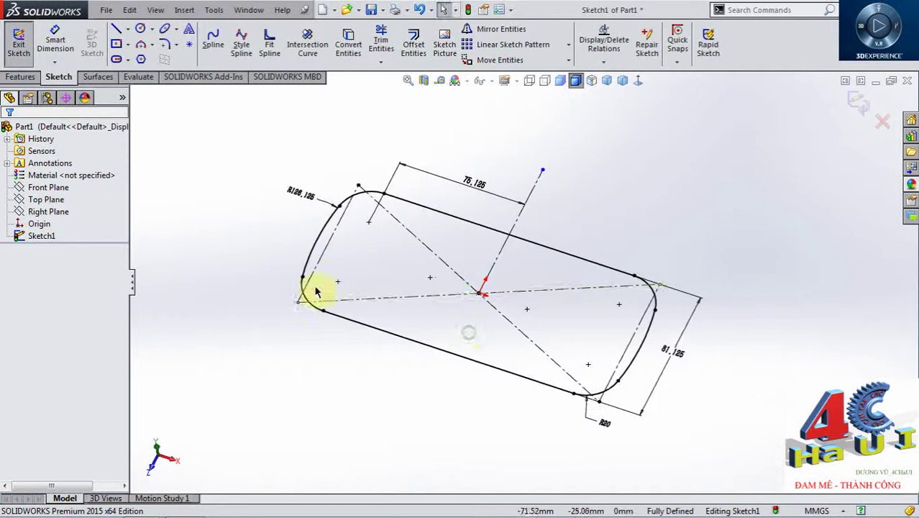
Extrude Sketch1 as a Blind boss 27.125 mm deep
click(27, 80)
click(25, 43)
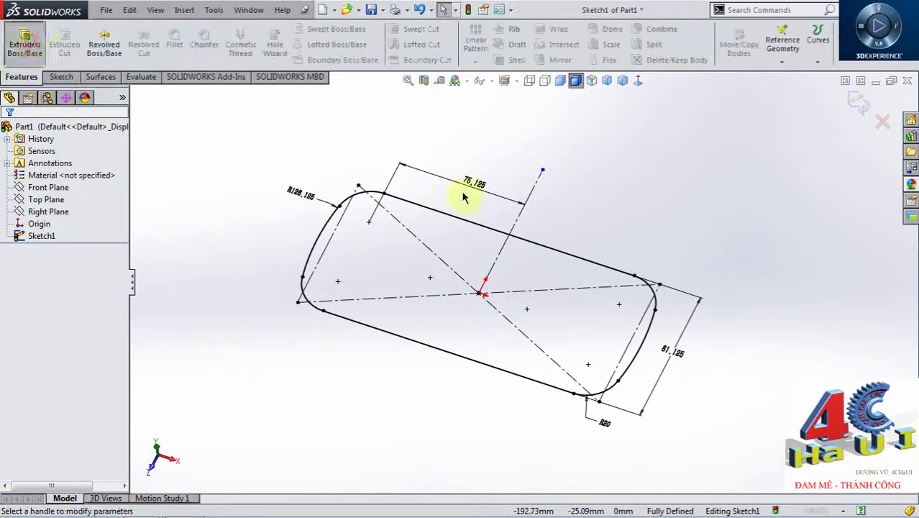
mouse_move(537, 246)
middle_down()
mouse_move(533, 156)
mouse_move(533, 177)
middle_up()
mouse_move(487, 203)
mouse_down()
mouse_move(544, 226)
mouse_move(540, 195)
mouse_up()
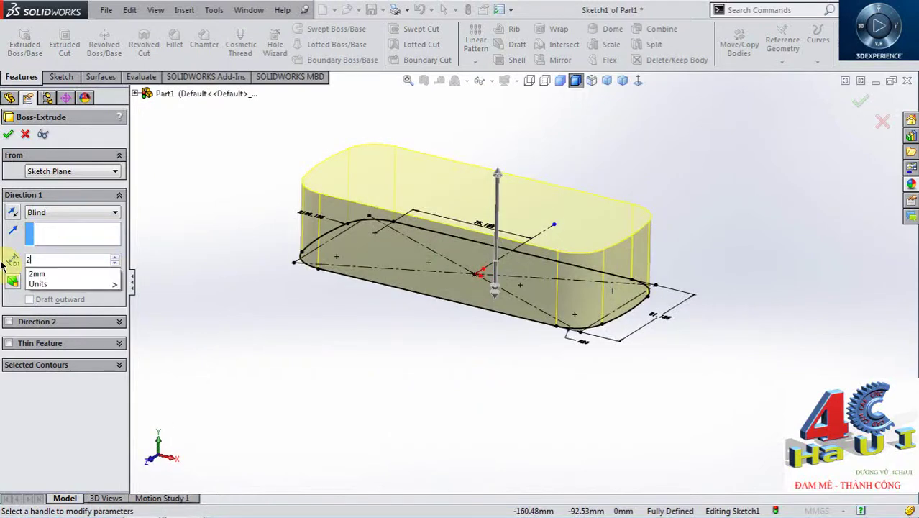
text(27.125)
key(Return)
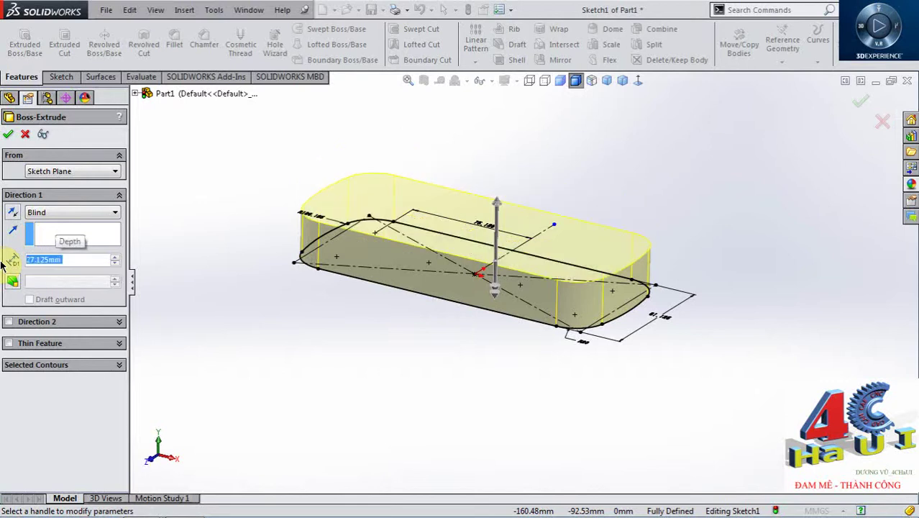
click(9, 133)
mouse_move(472, 161)
middle_down()
mouse_move(542, 243)
mouse_move(552, 195)
middle_up()
scroll(552, 194, down, 3)
Fillet the top face's edges with a 4 mm radius
mouse_move(490, 254)
middle_down()
mouse_move(420, 301)
mouse_move(484, 256)
middle_up()
right_drag(575, 171, 608, 154)
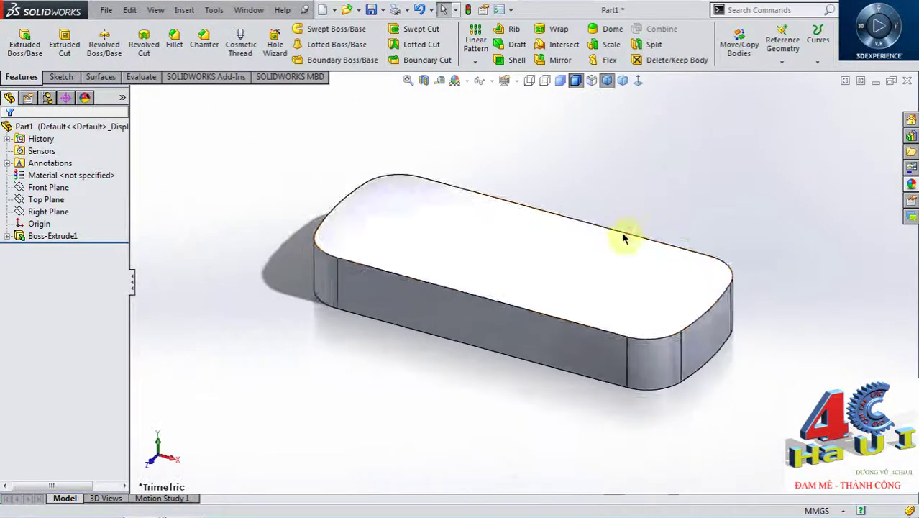
ctrl+middle_drag(608, 291, 590, 292)
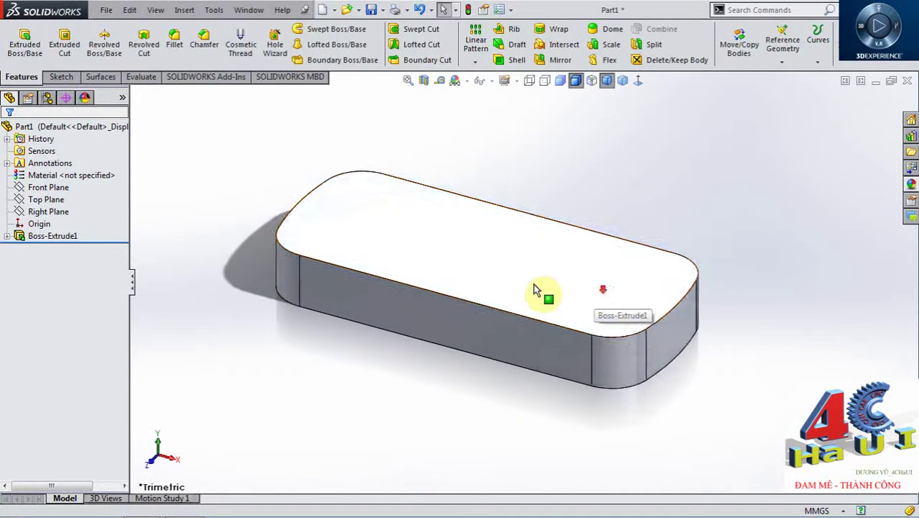
click(175, 49)
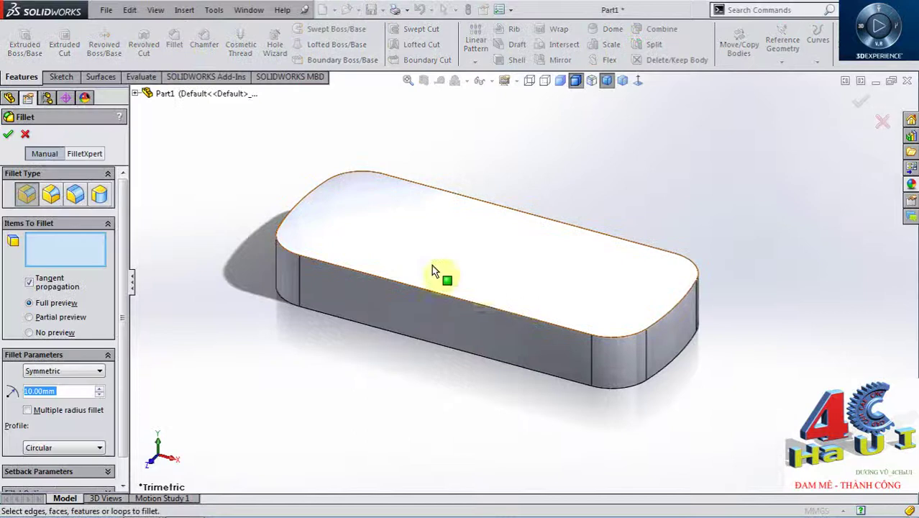
click(489, 264)
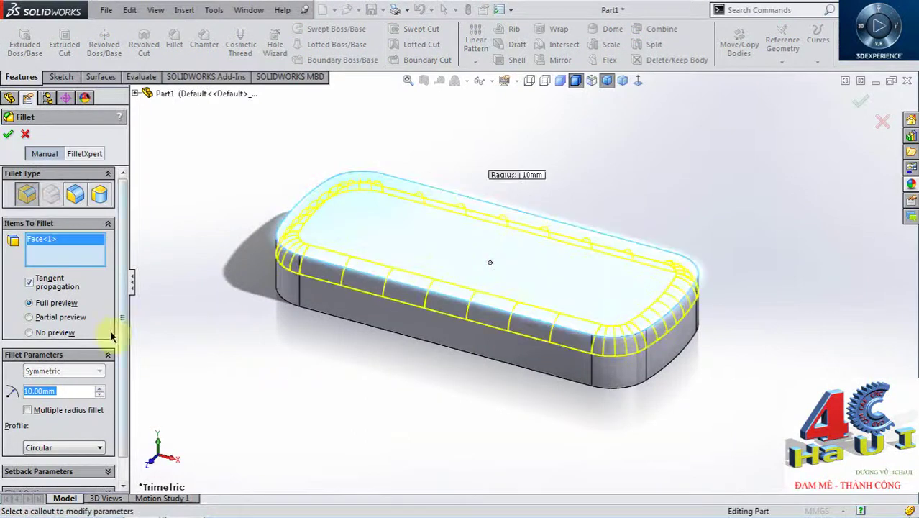
text(4)
key(Return)
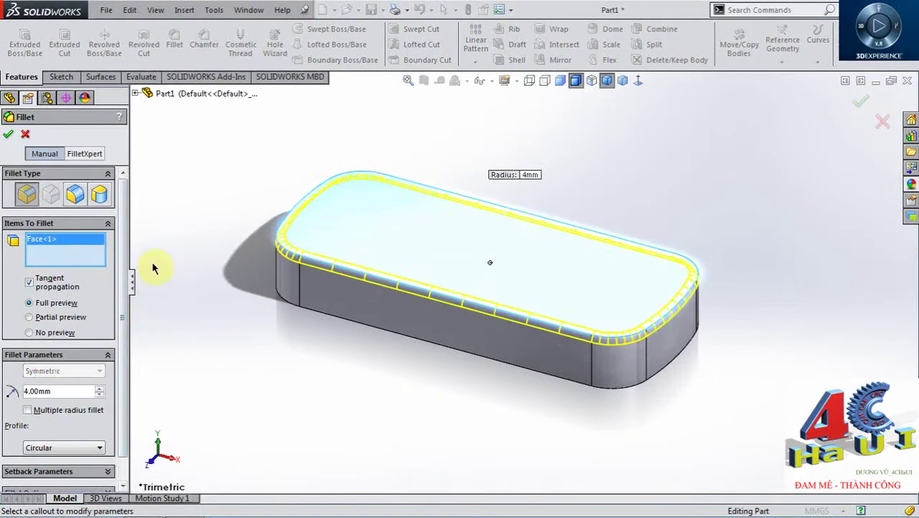
click(9, 135)
Fillet the bottom face's edges with a 10.125 mm radius
mouse_move(219, 314)
middle_down()
mouse_move(344, 266)
mouse_move(400, 318)
mouse_move(404, 249)
mouse_move(388, 255)
middle_up()
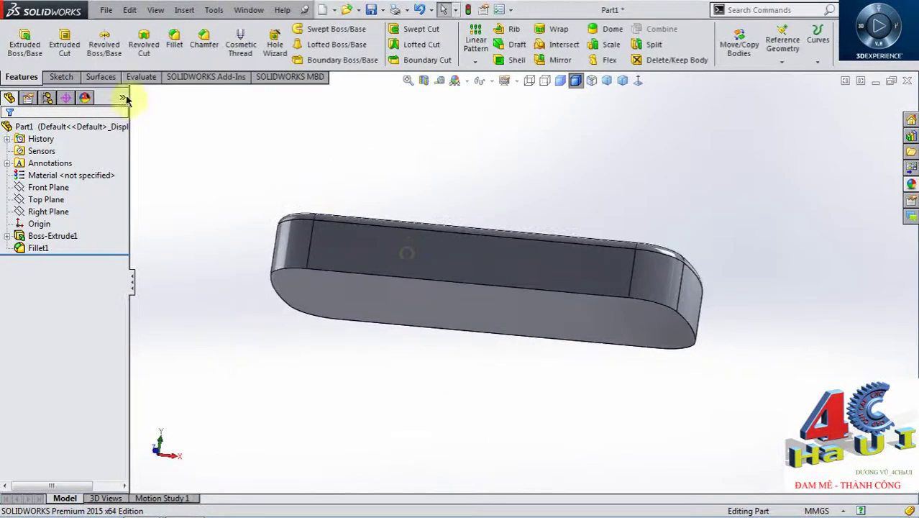
click(388, 293)
middle_drag(267, 304, 294, 318)
text(10.125)
key(Return)
click(205, 214)
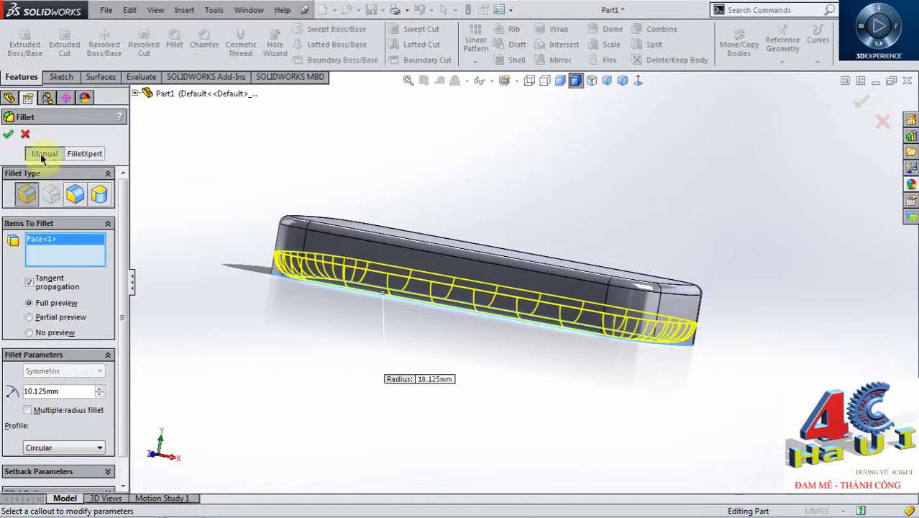
click(10, 134)
mouse_move(532, 169)
middle_down()
mouse_move(441, 261)
mouse_move(533, 198)
middle_up()
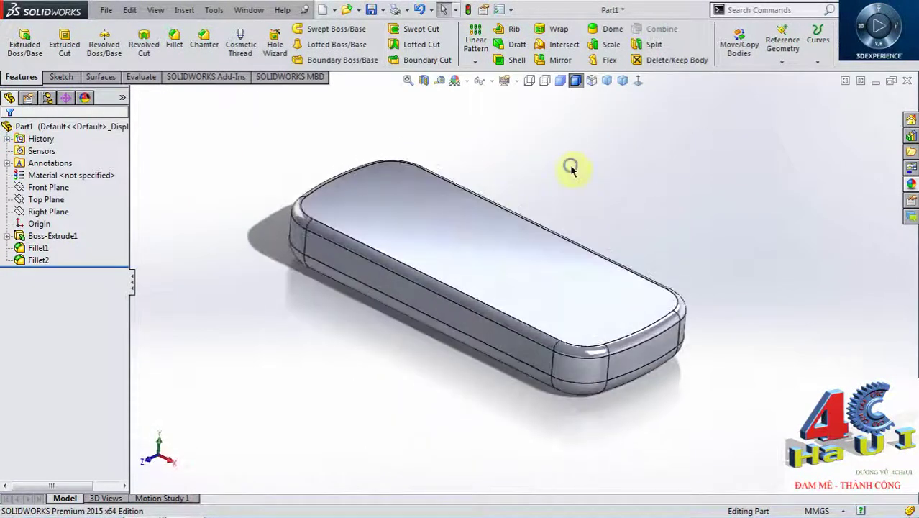
click(649, 124)
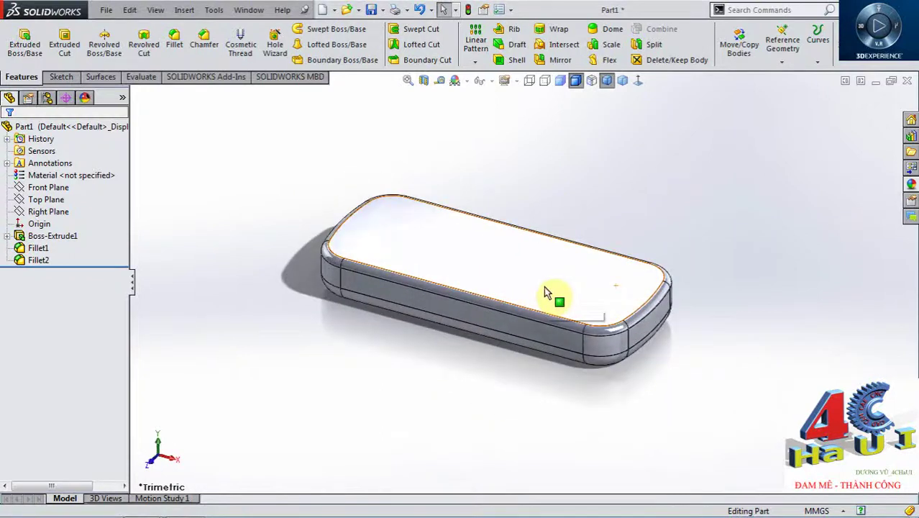
Shell the block to a 1.375 mm wall, removing the top face
scroll(548, 290, down, 2)
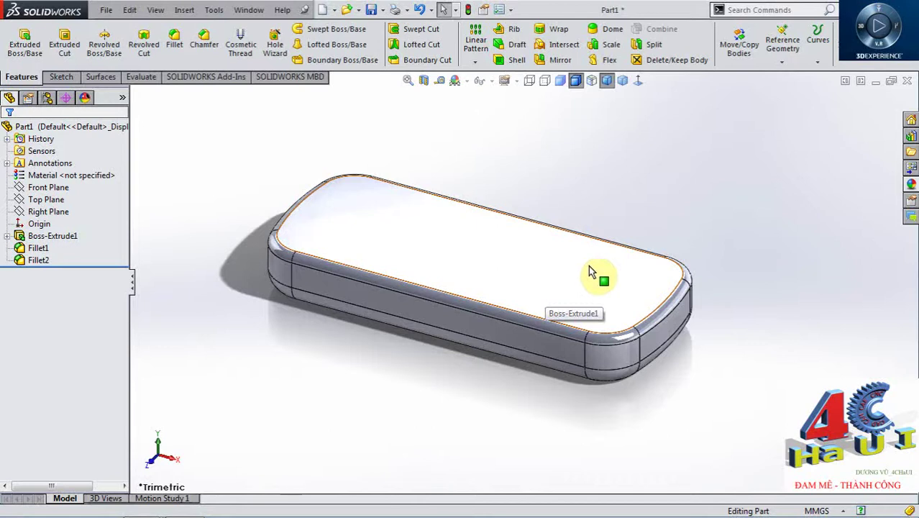
ctrl+middle_drag(575, 257, 550, 257)
click(514, 62)
click(428, 255)
click(415, 246)
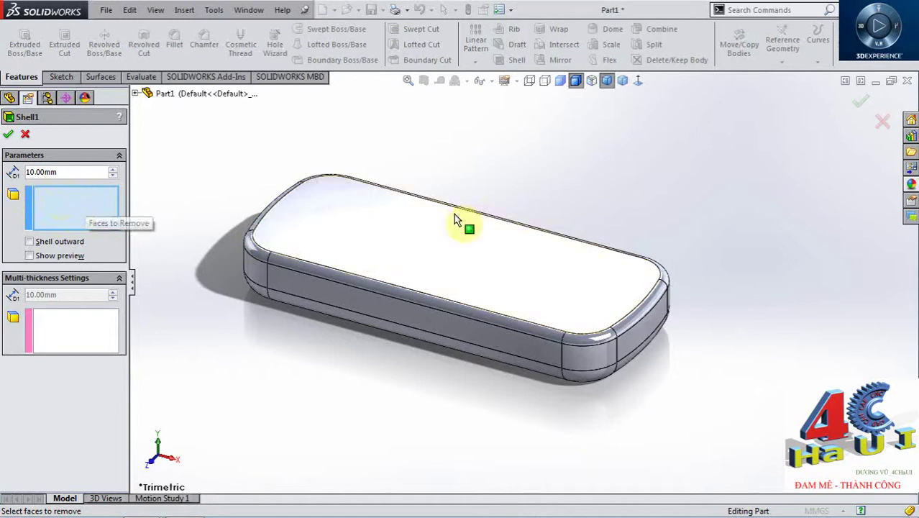
click(437, 228)
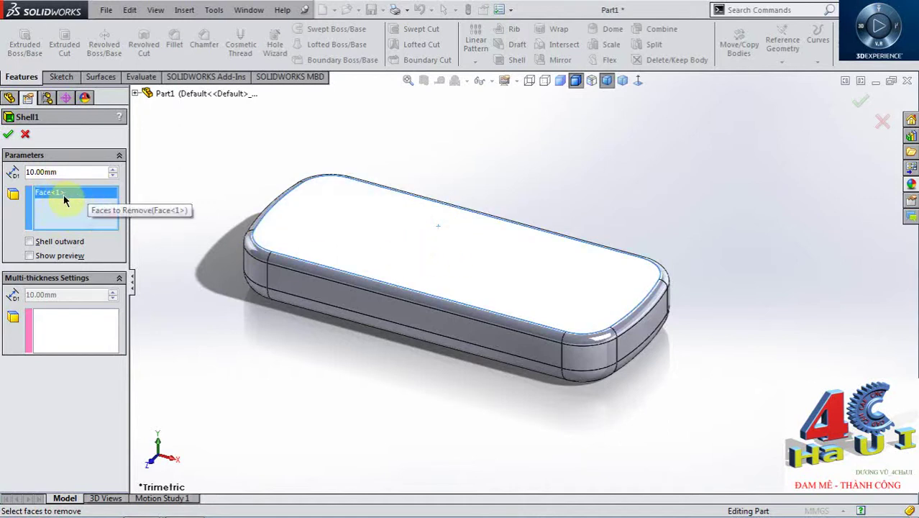
click(31, 255)
mouse_move(344, 271)
middle_down()
mouse_move(325, 362)
mouse_move(357, 306)
mouse_move(336, 339)
middle_up()
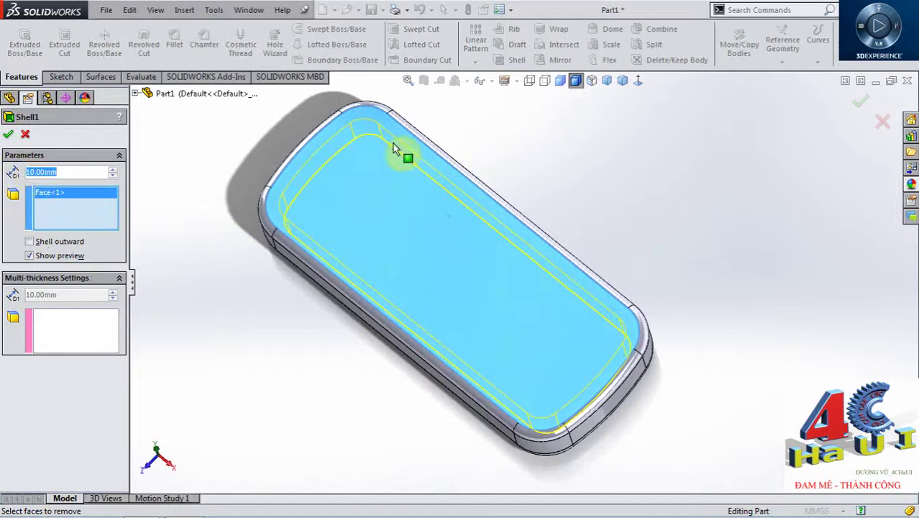
text(2)
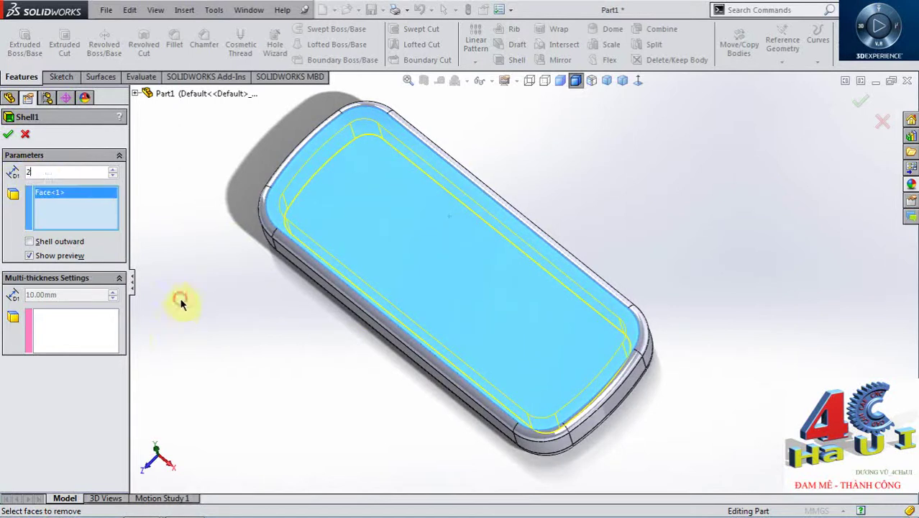
mouse_move(240, 270)
middle_down()
mouse_move(308, 206)
mouse_move(304, 230)
mouse_move(201, 246)
middle_up()
drag(23, 172, 9, 178)
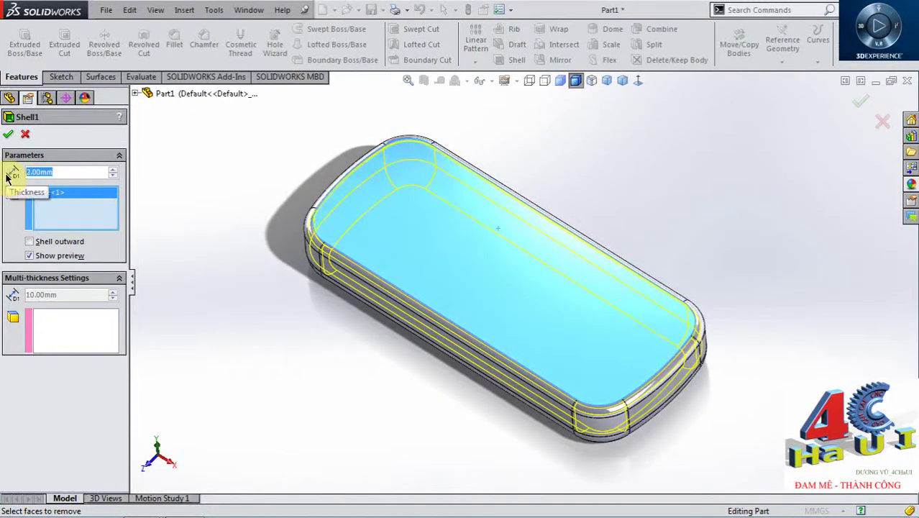
text(1.375)
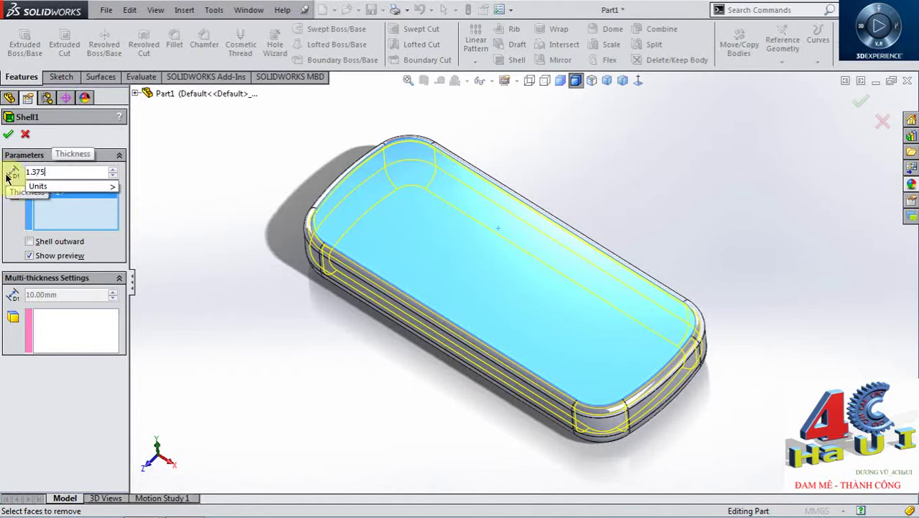
key(Return)
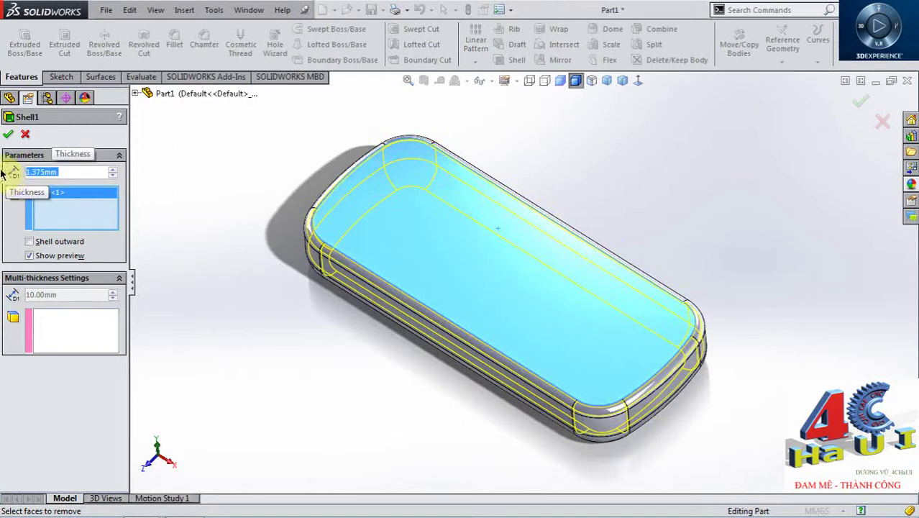
click(7, 136)
Start a fillet on the tray rim and switch it to the Full round fillet type
scroll(536, 194, down, 3)
scroll(504, 220, down, 3)
scroll(453, 212, up, 5)
scroll(428, 260, up, 3)
mouse_move(425, 277)
middle_down()
mouse_move(365, 273)
mouse_move(441, 301)
mouse_move(469, 290)
mouse_move(447, 288)
middle_up()
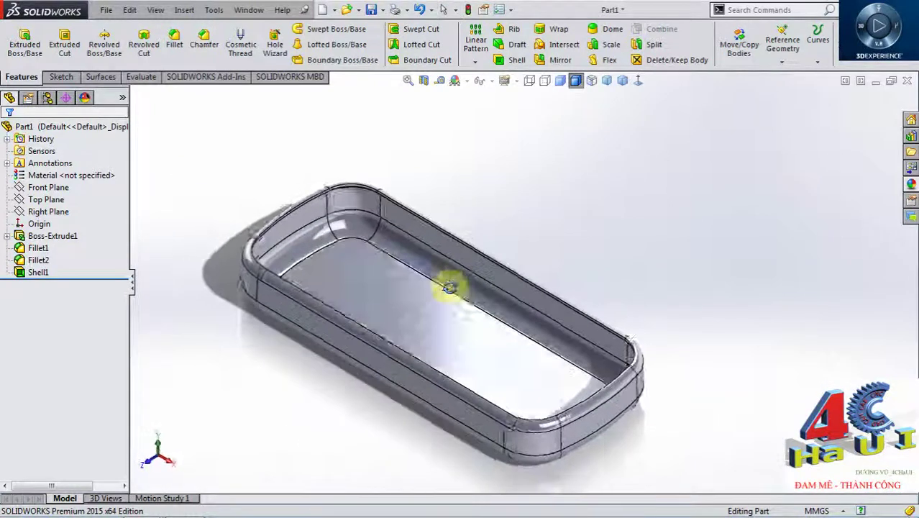
scroll(413, 210, down, 4)
scroll(421, 207, down, 2)
scroll(431, 187, down, 2)
scroll(504, 245, up, 3)
scroll(597, 360, up, 2)
scroll(647, 410, up, 3)
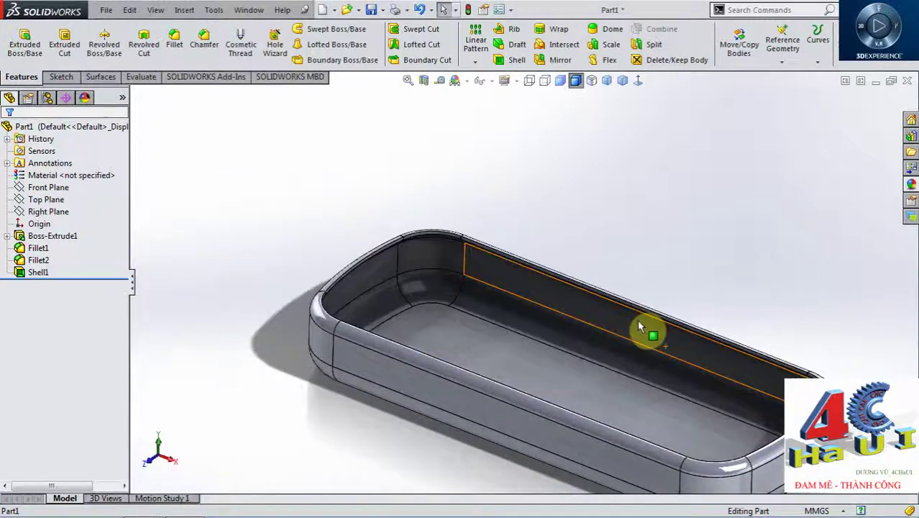
scroll(587, 315, down, 4)
scroll(587, 315, up, 2)
scroll(450, 236, down, 2)
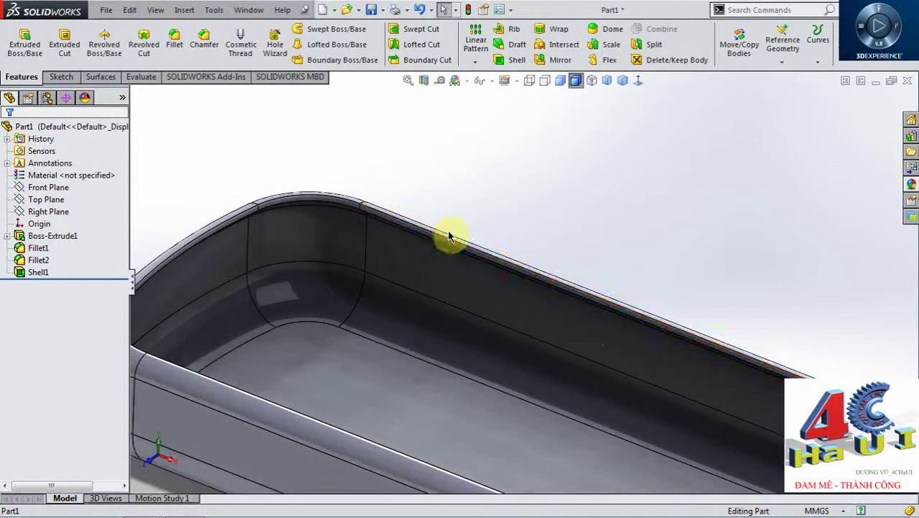
click(175, 39)
scroll(626, 365, up, 2)
scroll(609, 383, down, 2)
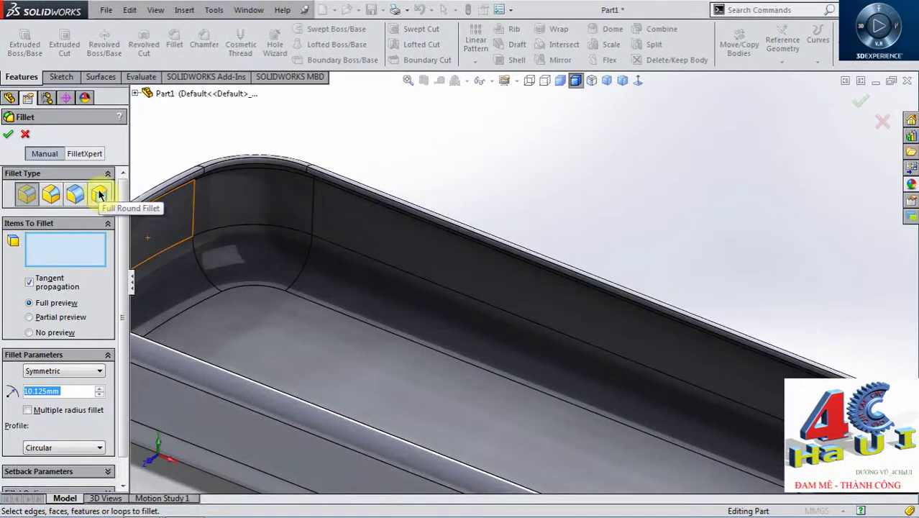
click(100, 194)
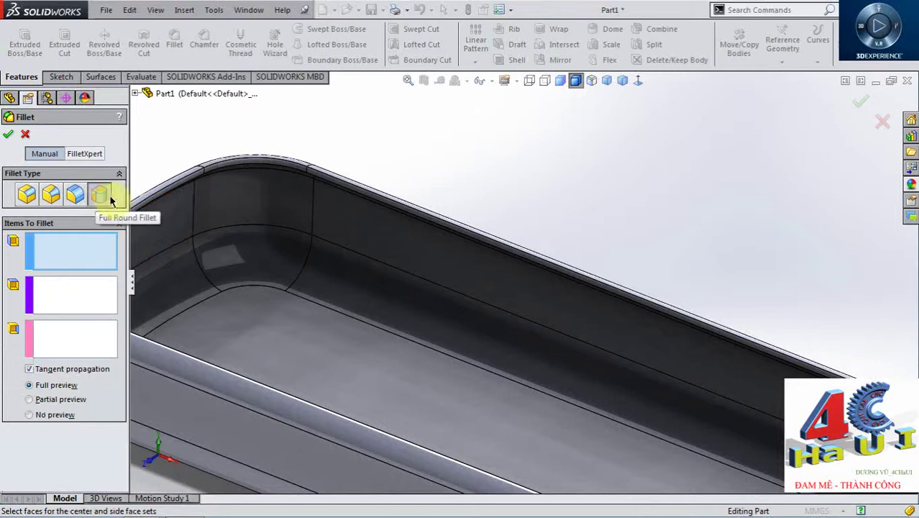
Pick the rim's inner side, top and outer faces and confirm the full-round fillet
scroll(528, 252, up, 2)
scroll(511, 286, down, 3)
scroll(524, 271, down, 2)
click(503, 260)
click(87, 293)
middle_drag(492, 247, 493, 174)
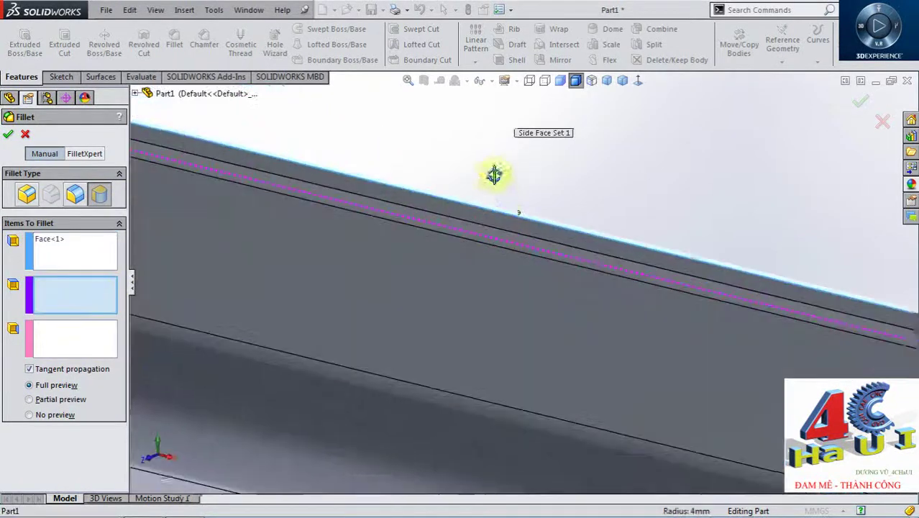
click(502, 234)
click(68, 330)
mouse_move(525, 216)
middle_down()
mouse_move(540, 227)
mouse_move(609, 149)
mouse_move(460, 212)
mouse_move(396, 212)
mouse_move(410, 209)
middle_up()
scroll(609, 151, up, 3)
click(414, 208)
scroll(431, 209, up, 5)
mouse_move(476, 213)
middle_down()
mouse_move(440, 237)
mouse_move(464, 241)
middle_up()
click(10, 129)
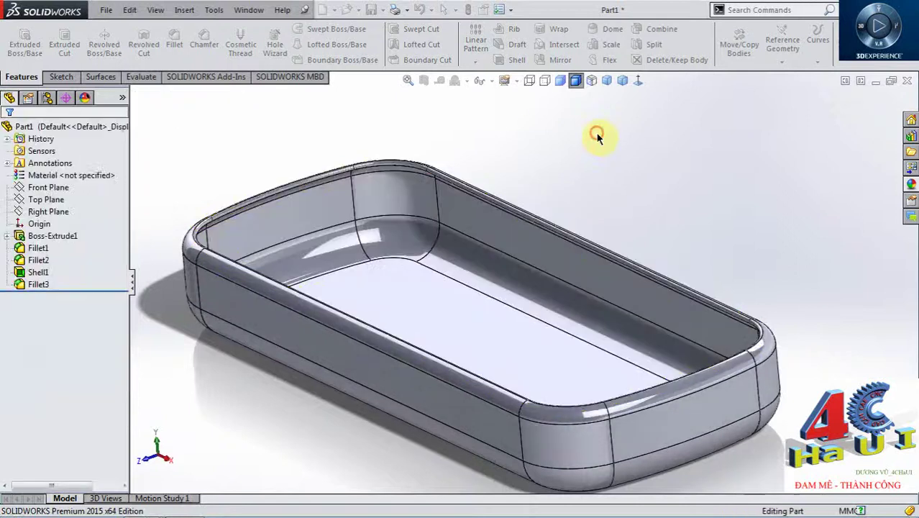
scroll(704, 344, down, 3)
scroll(701, 337, down, 3)
scroll(507, 191, down, 2)
mouse_move(507, 190)
middle_down()
mouse_move(497, 144)
mouse_move(585, 168)
middle_up()
scroll(359, 214, up, 3)
scroll(209, 207, up, 2)
mouse_move(209, 207)
middle_down()
mouse_move(129, 239)
mouse_move(426, 251)
middle_up()
scroll(431, 211, down, 3)
middle_drag(431, 212, 537, 257)
mouse_move(593, 233)
middle_down()
mouse_move(620, 197)
mouse_move(635, 195)
mouse_move(622, 237)
middle_up()
click(546, 81)
mouse_move(622, 200)
middle_down()
mouse_move(632, 247)
mouse_move(598, 249)
mouse_move(681, 272)
mouse_move(669, 246)
mouse_move(648, 240)
mouse_move(662, 258)
mouse_move(684, 247)
mouse_move(666, 255)
mouse_move(669, 281)
mouse_move(579, 309)
middle_up()
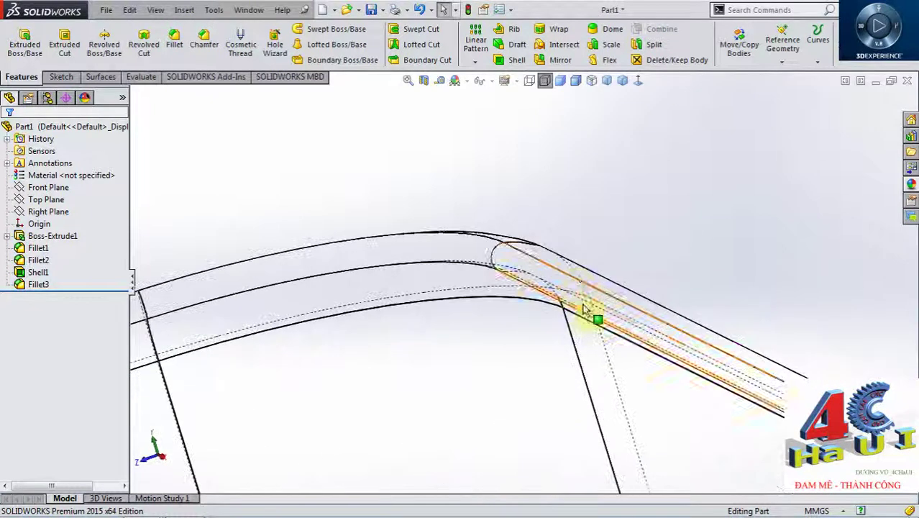
middle_drag(526, 255, 539, 280)
scroll(540, 281, up, 2)
scroll(540, 281, down, 1)
scroll(541, 279, down, 1)
middle_drag(564, 312, 529, 171)
click(574, 86)
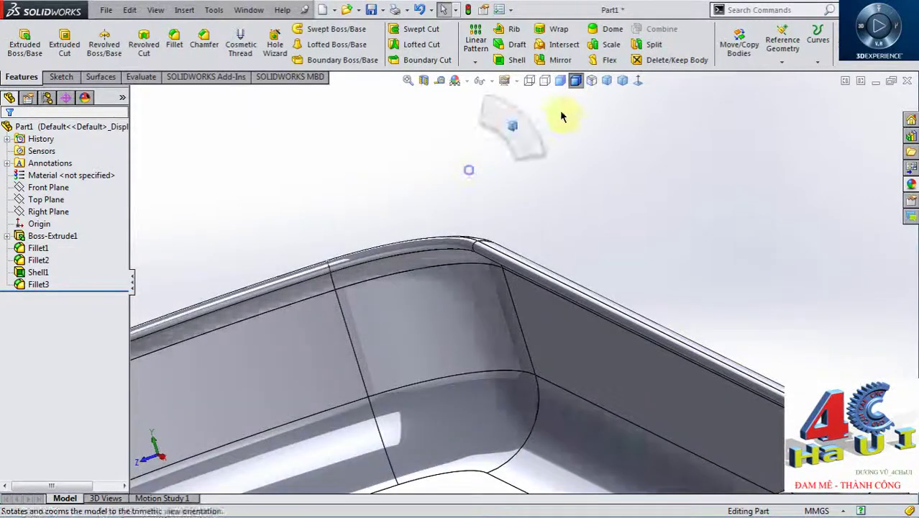
key(ctrl+7)
middle_drag(628, 225, 539, 236)
mouse_move(638, 281)
middle_down()
mouse_move(649, 256)
mouse_move(791, 308)
middle_up()
mouse_move(640, 298)
middle_down()
mouse_move(582, 323)
mouse_move(488, 339)
mouse_move(581, 321)
middle_up()
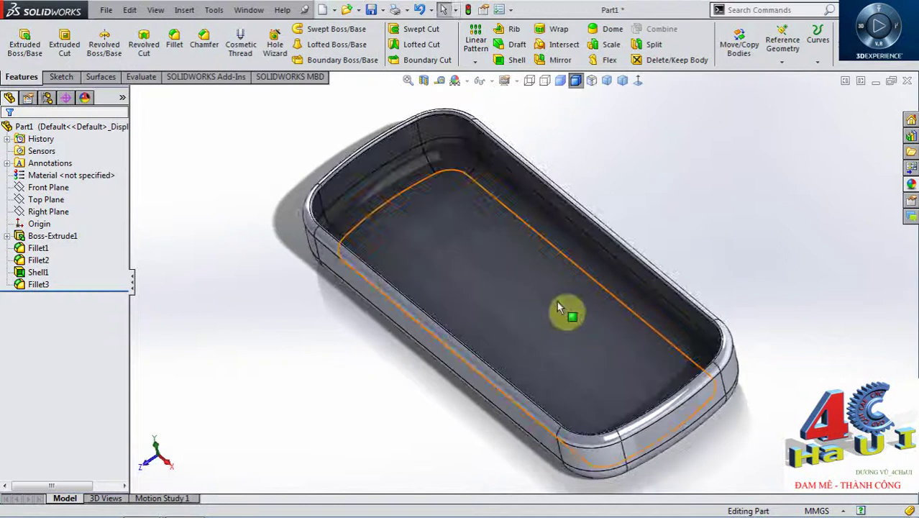
Start a sketch on the tray's inner floor and draw a rectangle near its left end
click(493, 273)
click(728, 160)
click(482, 209)
click(496, 193)
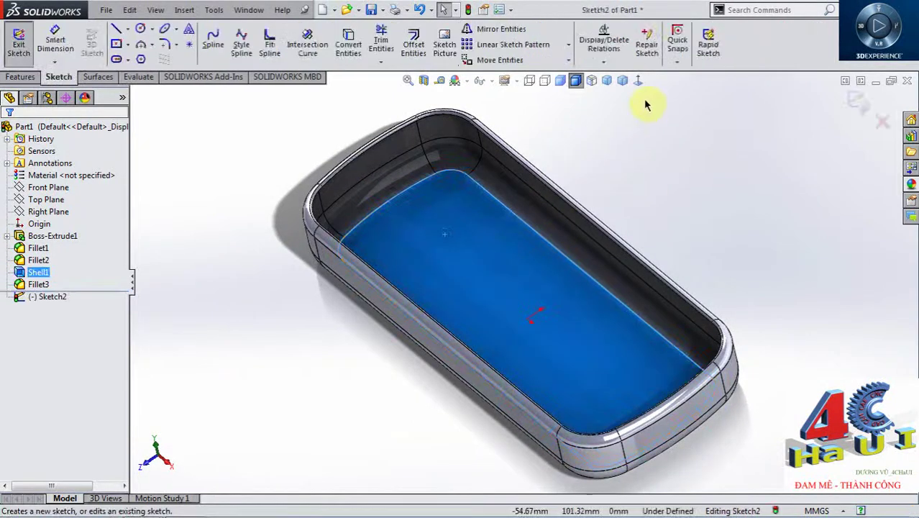
click(637, 81)
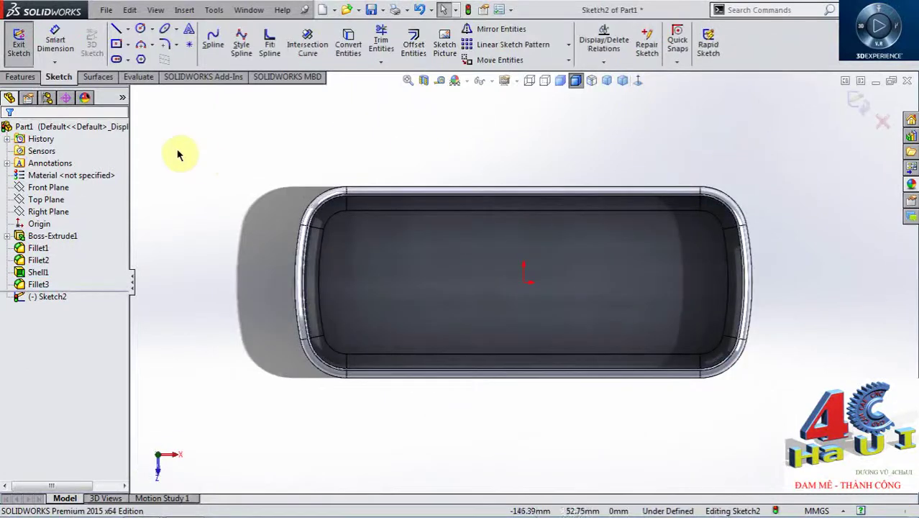
key(r)
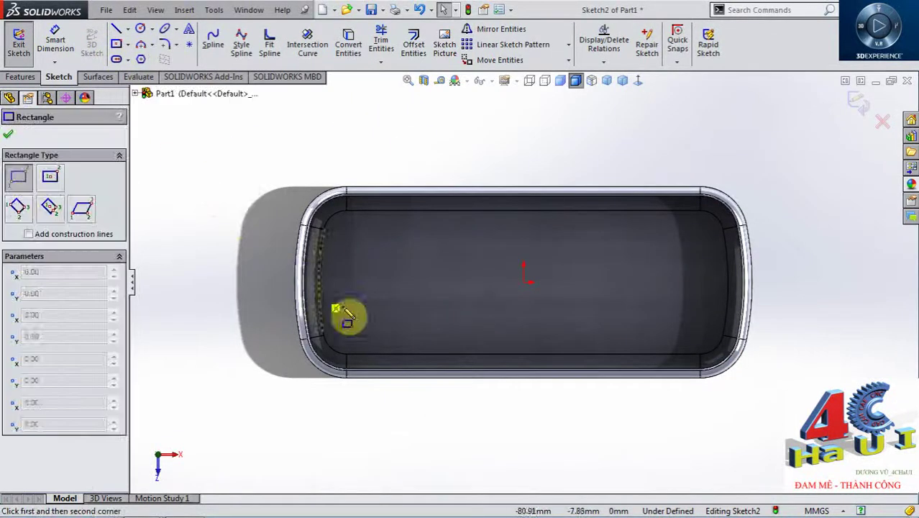
click(379, 315)
click(421, 338)
key(Escape)
Dimension the rectangle 15.125 mm wide and 11.125 mm tall
key(d)
scroll(408, 335, down, 2)
click(380, 329)
click(429, 331)
click(403, 295)
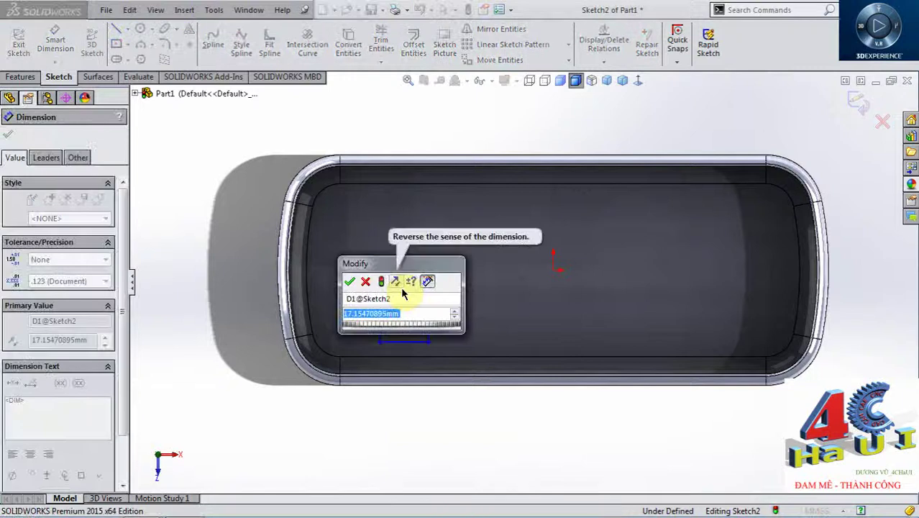
text(15.)
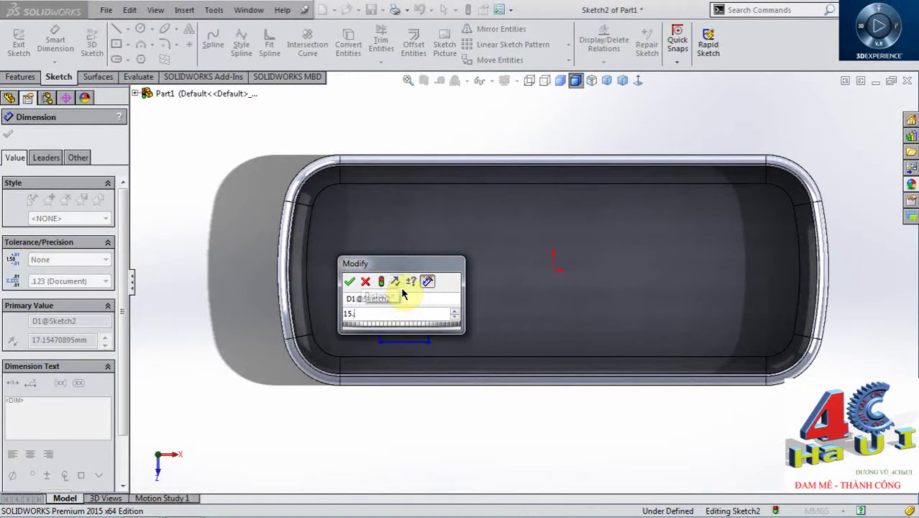
text(126)
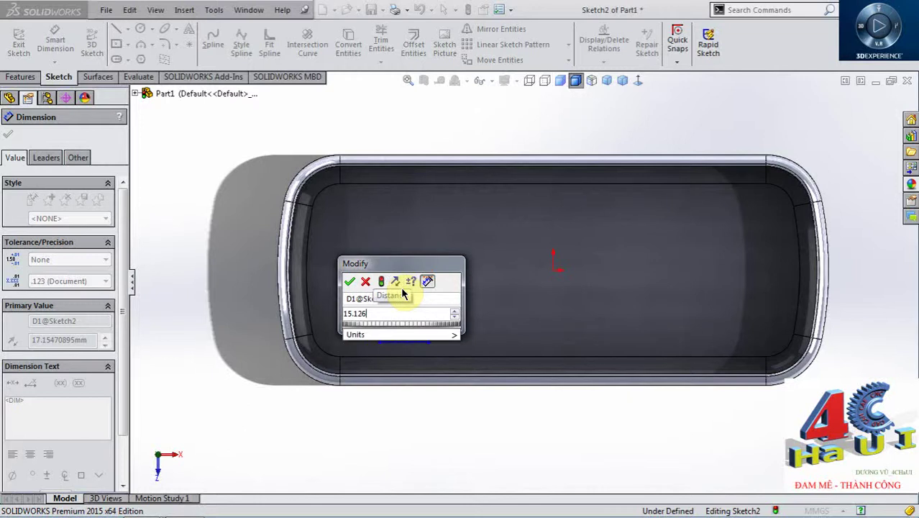
key(Return)
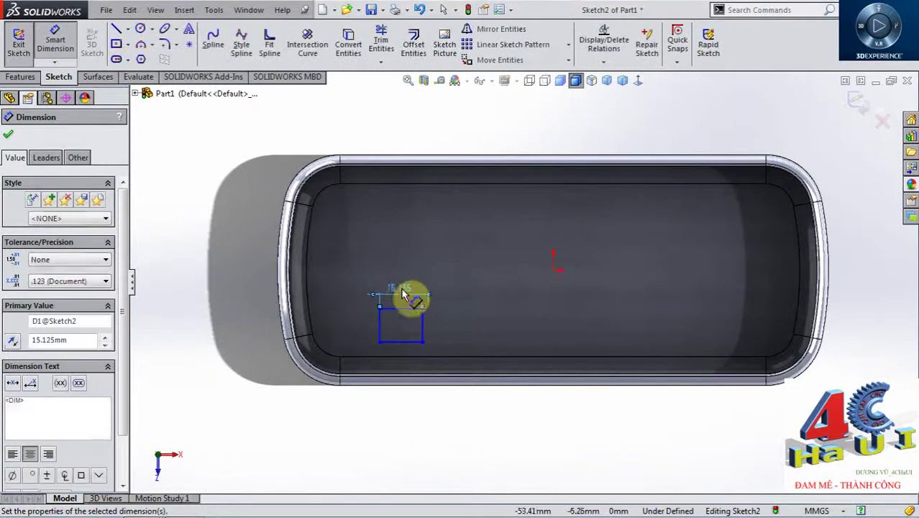
scroll(448, 313, down, 2)
click(385, 308)
click(390, 360)
click(463, 332)
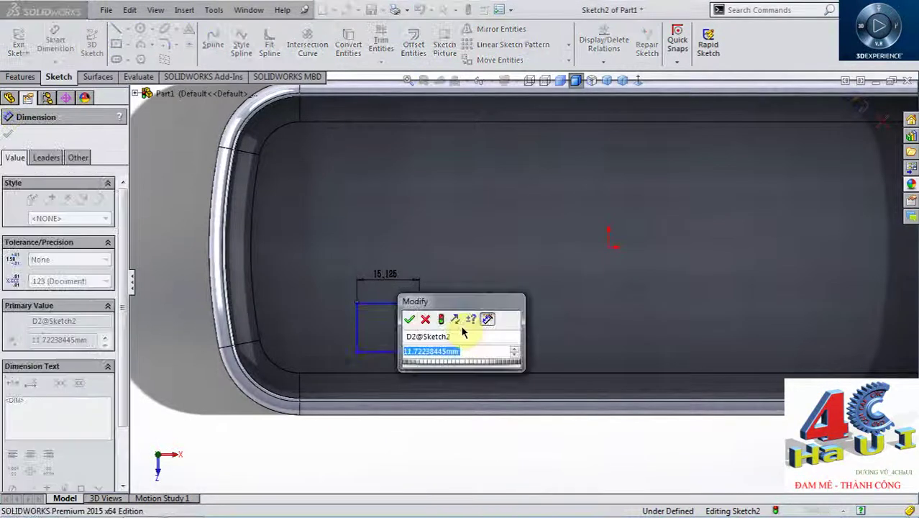
text(11.185)
key(Return)
Locate the rectangle from the origin with 12.125 mm vertical and 50.25 mm horizontal offsets
key(f)
key(d)
click(436, 296)
click(578, 253)
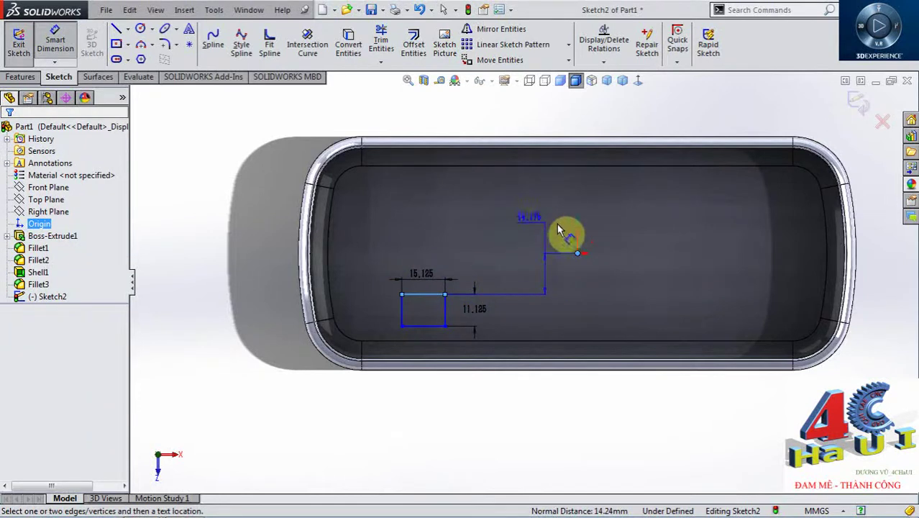
click(623, 284)
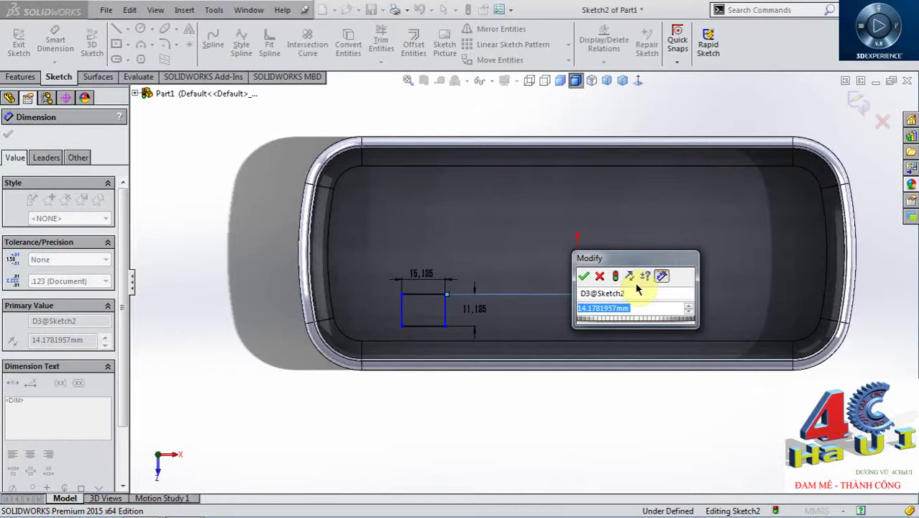
text(12.125)
key(Return)
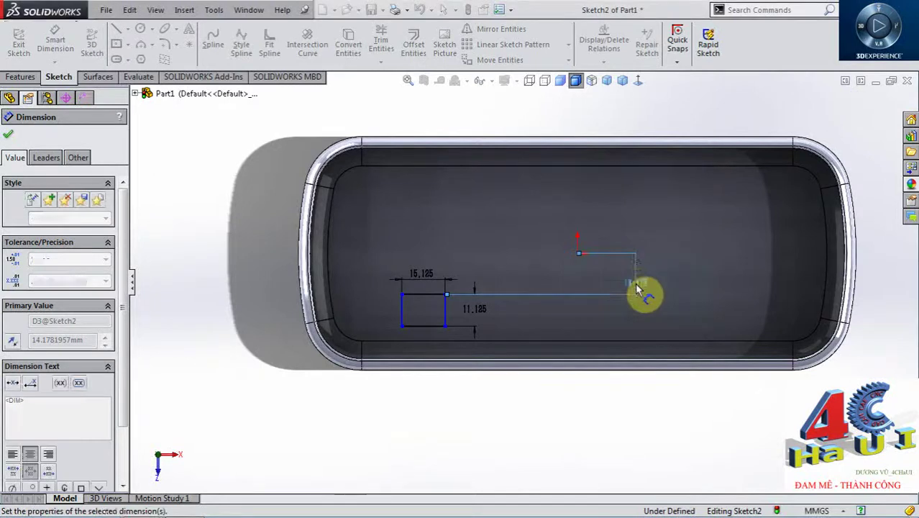
drag(446, 316, 582, 257)
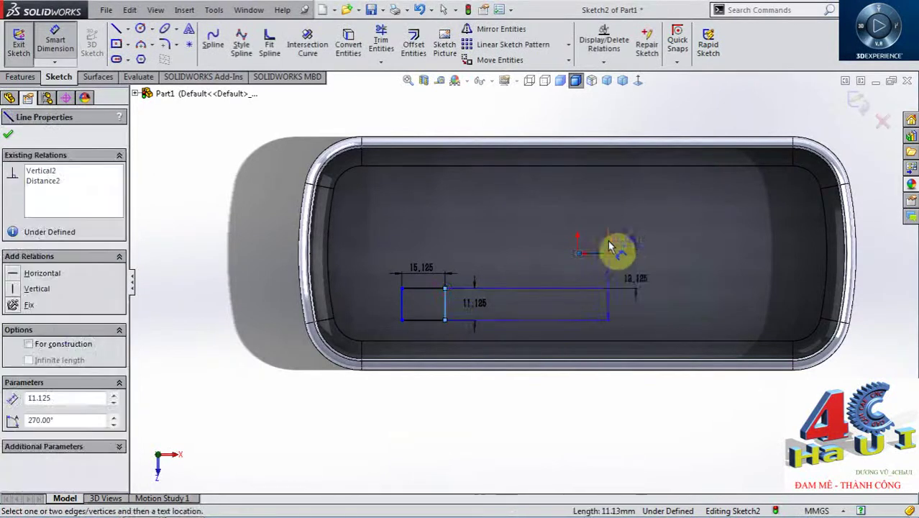
click(512, 221)
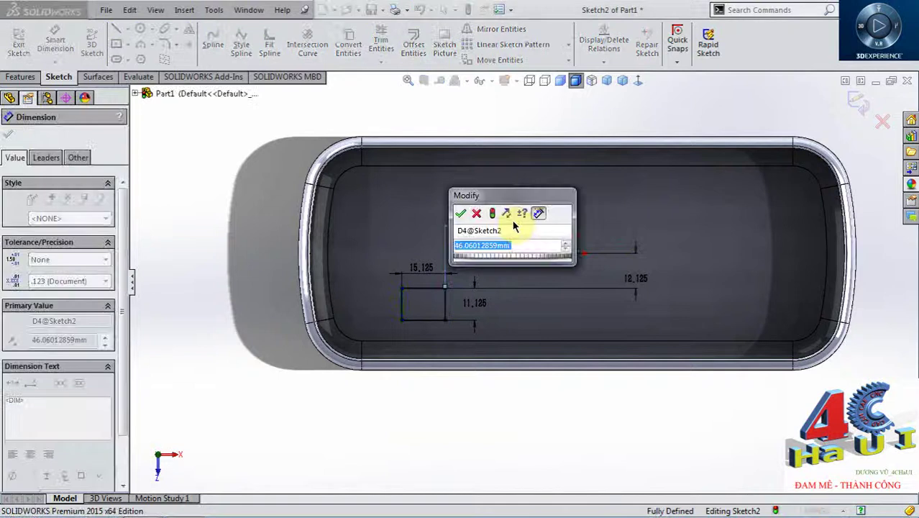
text(50.25)
key(Return)
key(Escape)
scroll(535, 236, up, 3)
scroll(629, 289, down, 3)
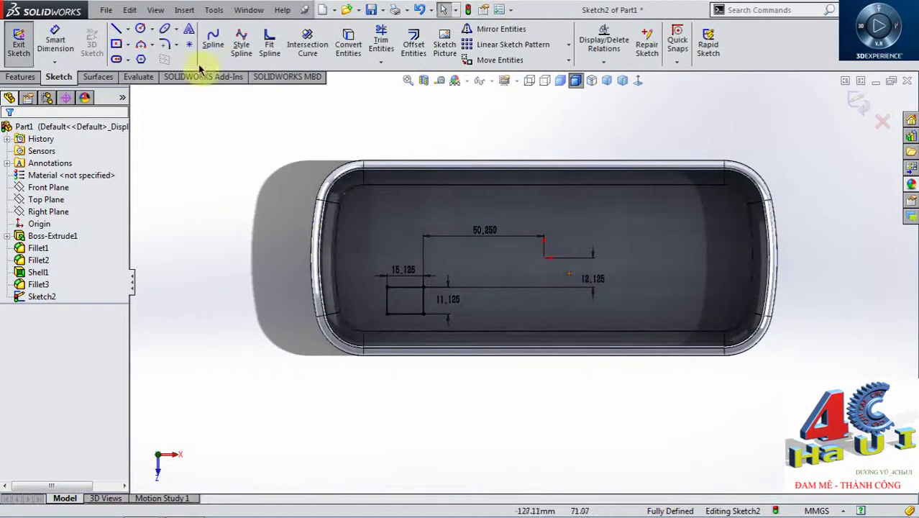
Apply 1 mm sketch fillets to all four corners of the small rectangle
click(164, 45)
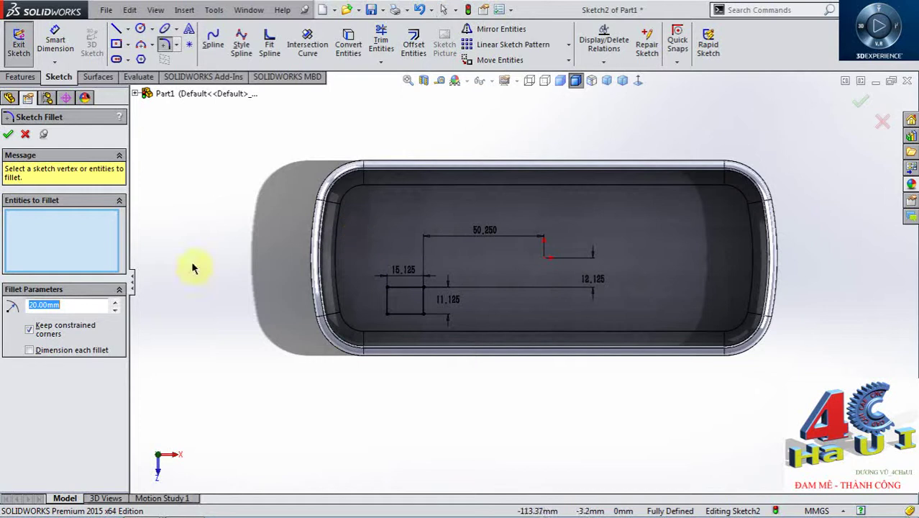
drag(273, 247, 487, 384)
scroll(432, 317, down, 3)
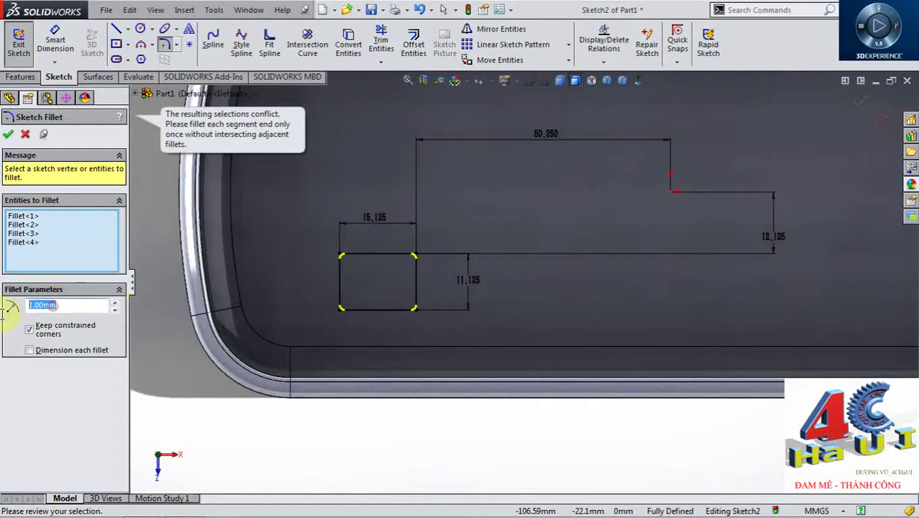
scroll(554, 260, up, 2)
click(8, 134)
click(8, 134)
mouse_move(441, 314)
middle_down()
mouse_move(582, 277)
mouse_move(554, 287)
middle_up()
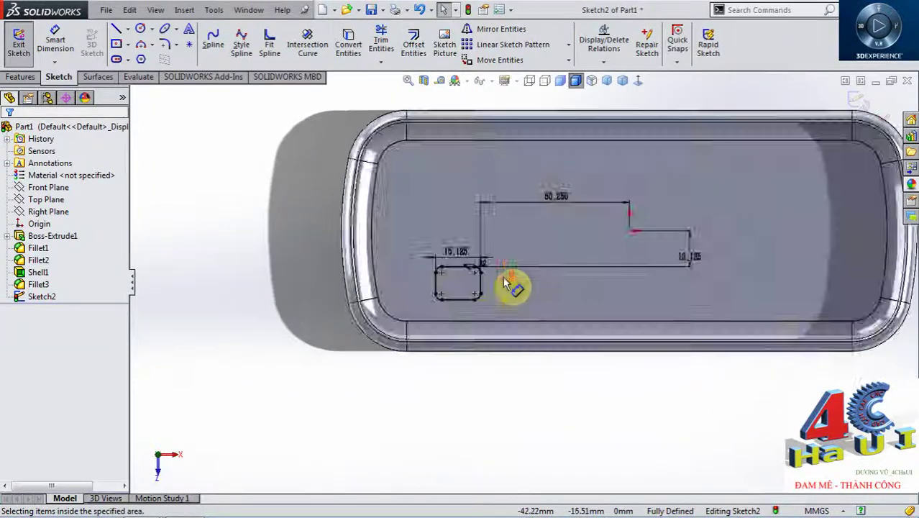
Extrude-cut the rounded rectangle through the tray floor as a hole
click(39, 78)
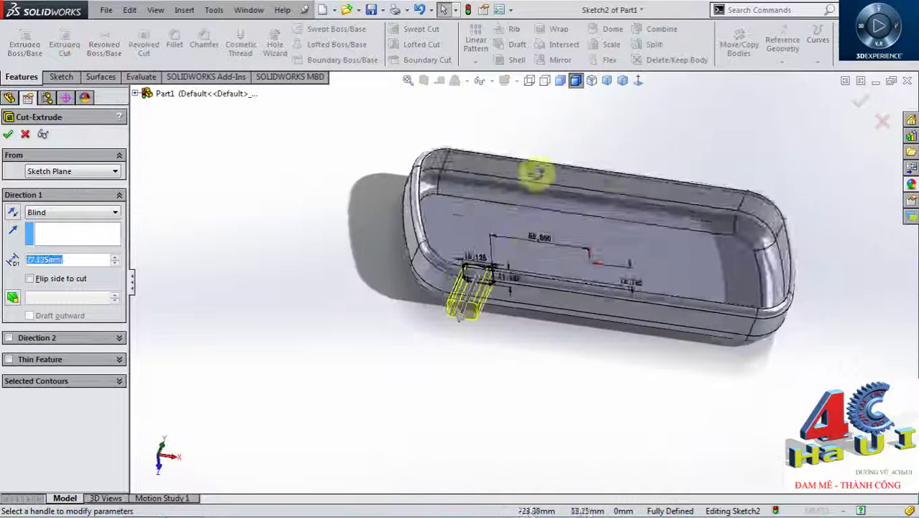
click(8, 134)
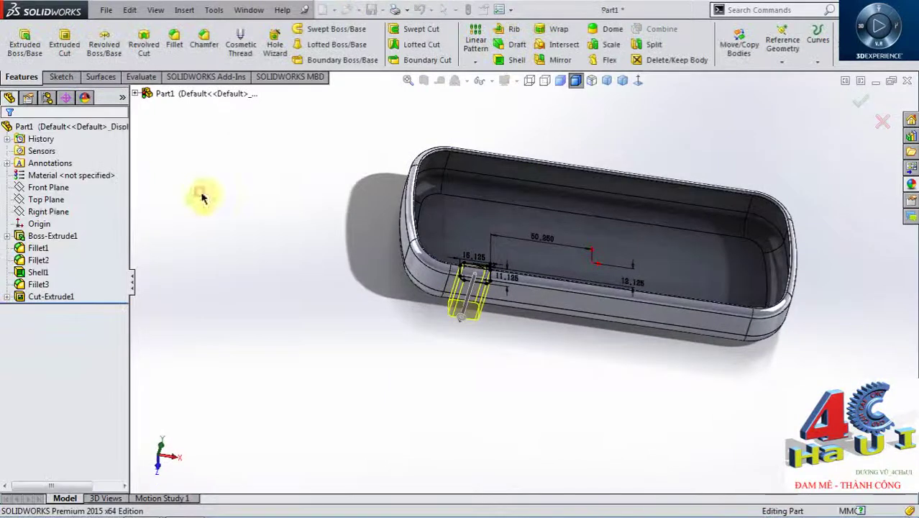
mouse_move(499, 289)
middle_down()
mouse_move(484, 252)
mouse_move(512, 291)
mouse_move(462, 261)
mouse_move(538, 191)
middle_up()
scroll(519, 242, down, 3)
scroll(458, 216, down, 2)
scroll(458, 216, up, 3)
mouse_move(452, 195)
middle_down()
mouse_move(452, 174)
mouse_move(486, 199)
middle_up()
scroll(486, 200, up, 3)
mouse_move(675, 220)
middle_down()
mouse_move(571, 287)
mouse_move(612, 258)
mouse_move(540, 261)
mouse_move(542, 227)
middle_up()
scroll(541, 228, down, 3)
scroll(548, 247, up, 5)
mouse_move(581, 267)
middle_down()
mouse_move(590, 246)
mouse_move(607, 284)
mouse_move(374, 288)
middle_up()
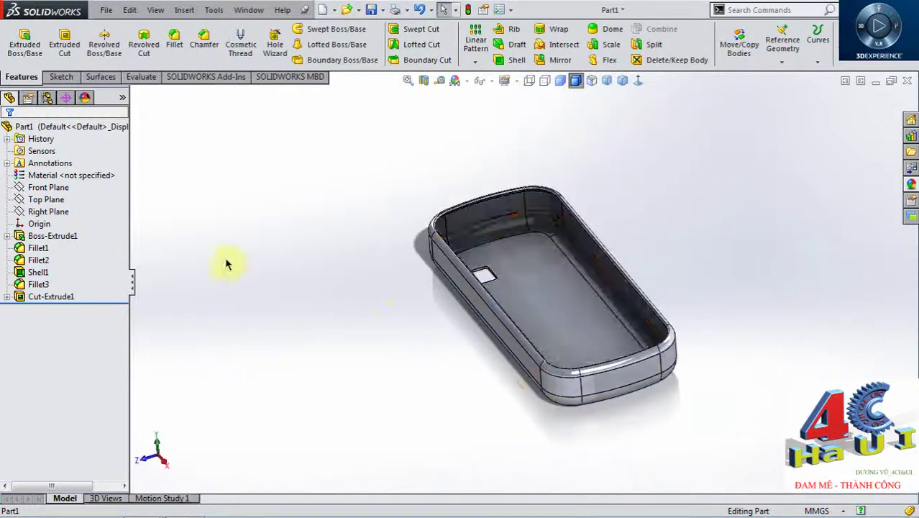
Open a new sketch on the Right Plane, viewed normal to it
click(48, 211)
click(50, 189)
key(ctrl+8)
Draw two corner rectangles side by side over the case's long side wall
scroll(541, 278, up, 1)
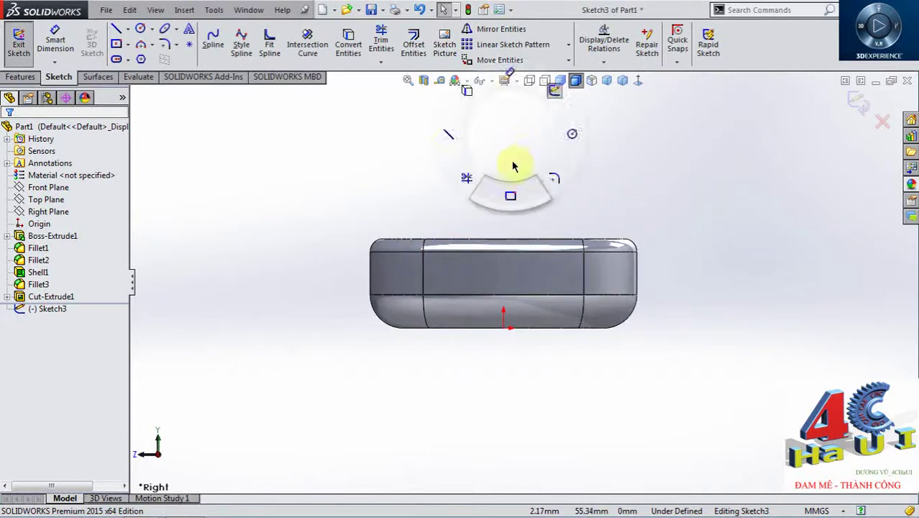
right_drag(511, 143, 503, 236)
scroll(482, 272, down, 2)
click(466, 265)
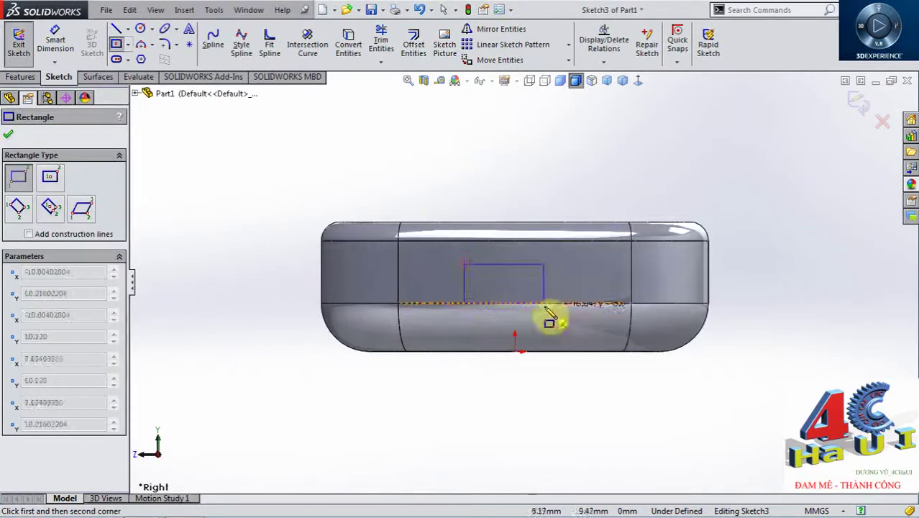
click(565, 294)
click(357, 265)
click(438, 294)
key(Escape)
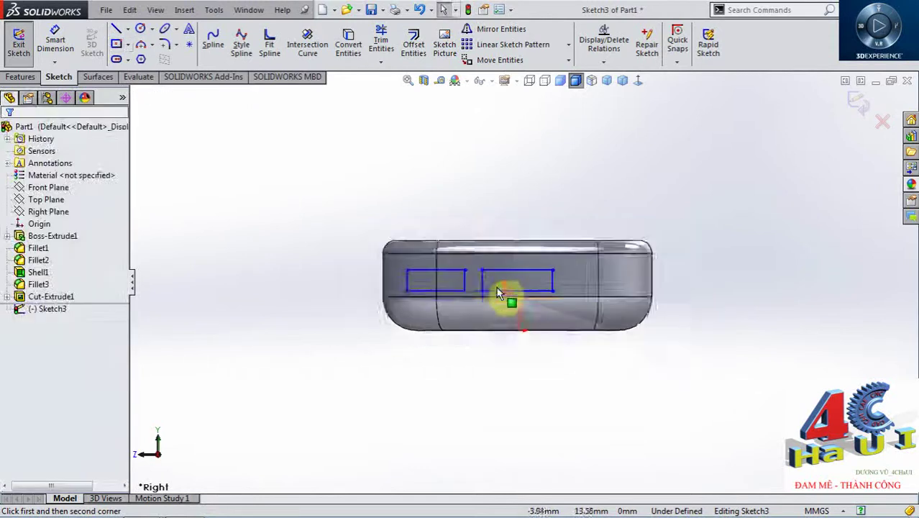
right_drag(595, 431, 519, 269)
middle_drag(545, 280, 547, 281)
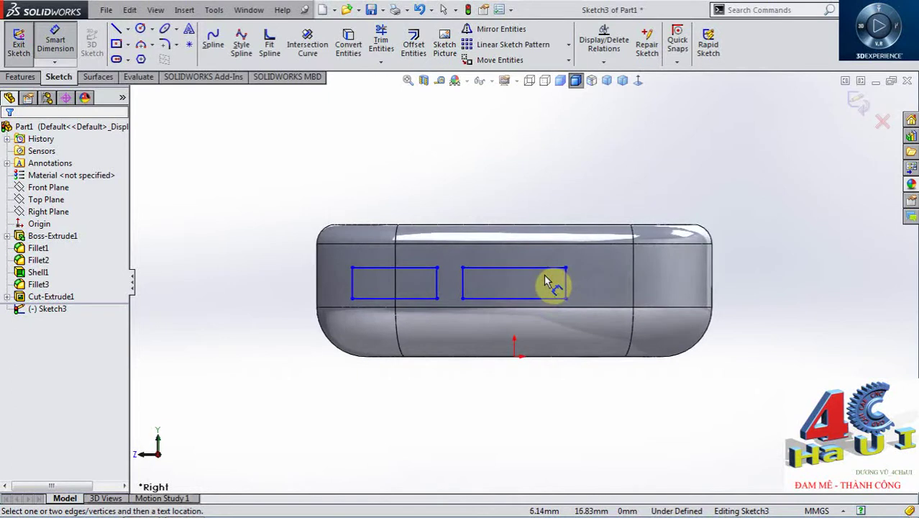
Dimension the right slot 24.125 mm wide and 5.875 mm tall
click(465, 284)
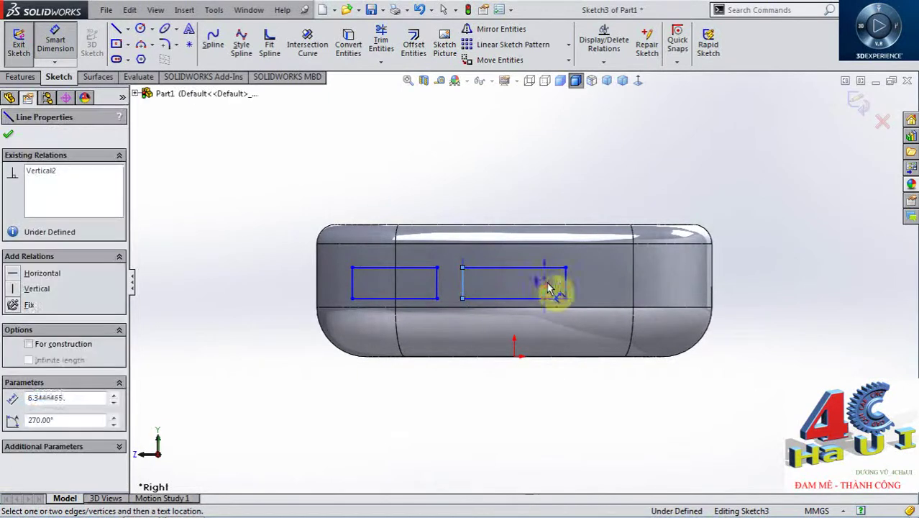
click(525, 223)
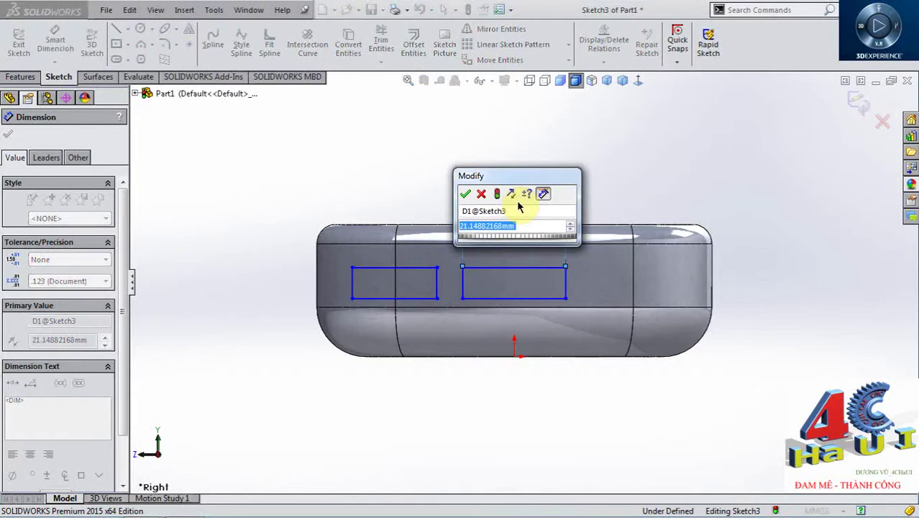
text(24.125)
key(Return)
ctrl+middle_drag(584, 263, 567, 272)
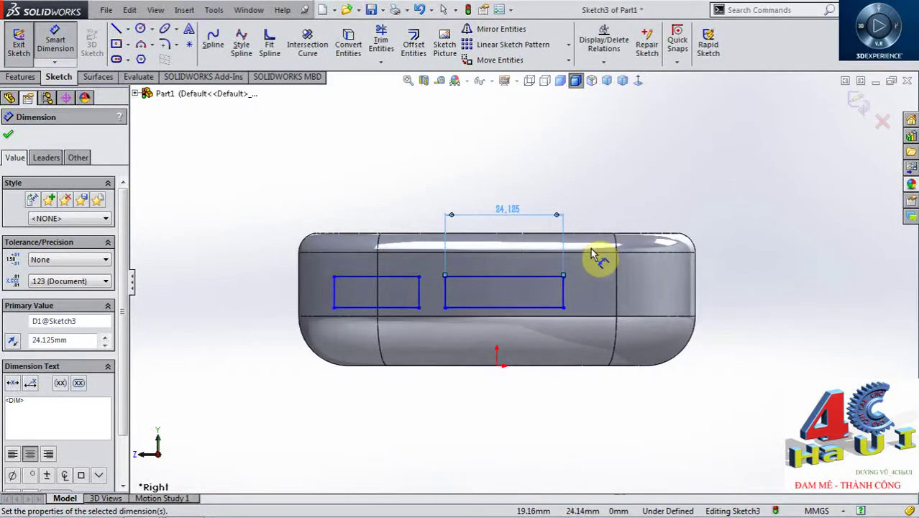
scroll(607, 260, down, 2)
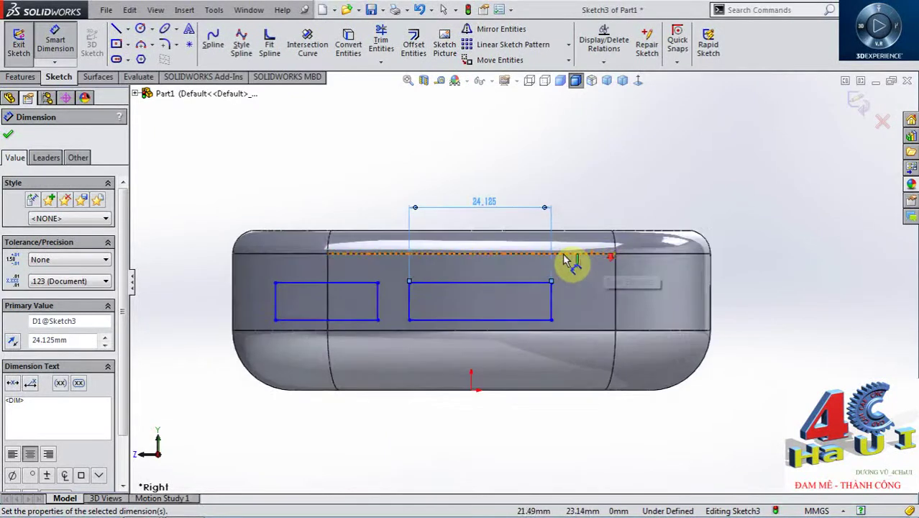
click(483, 289)
click(504, 320)
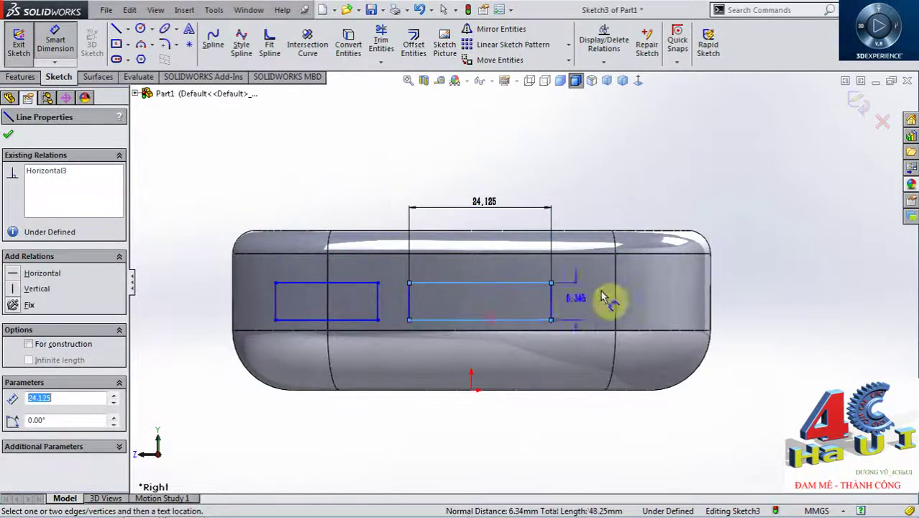
click(592, 214)
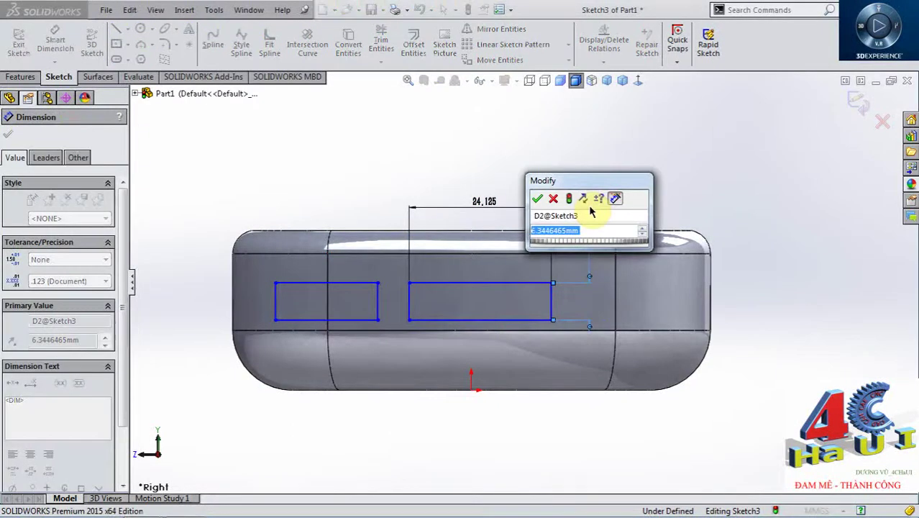
text(5.8)
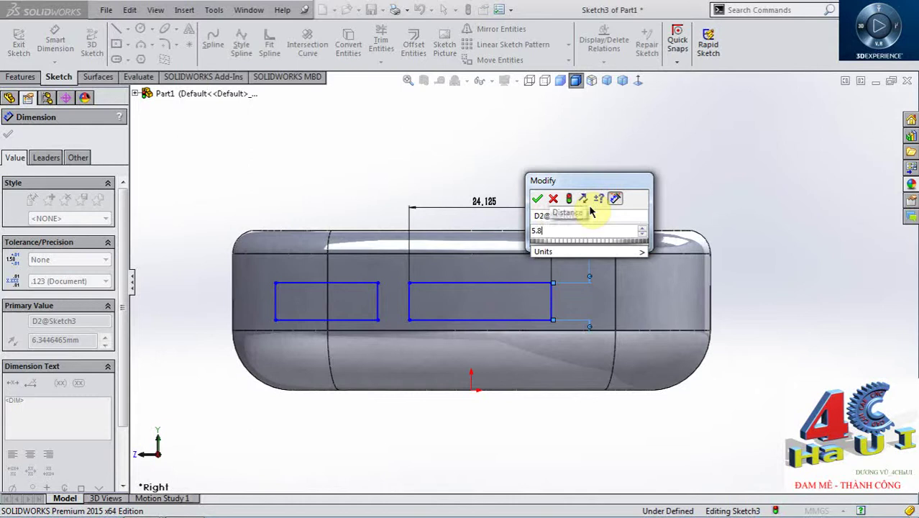
text(75)
key(Return)
key(Escape)
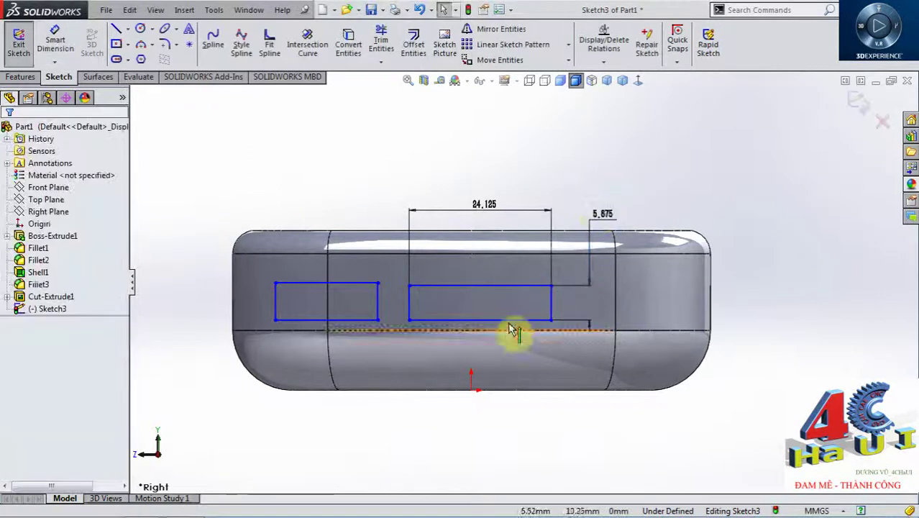
scroll(518, 388, up, 2)
scroll(507, 383, down, 2)
Dimension the left slot 16.375 mm wide and 5.125 mm tall
key(d)
click(381, 213)
click(333, 143)
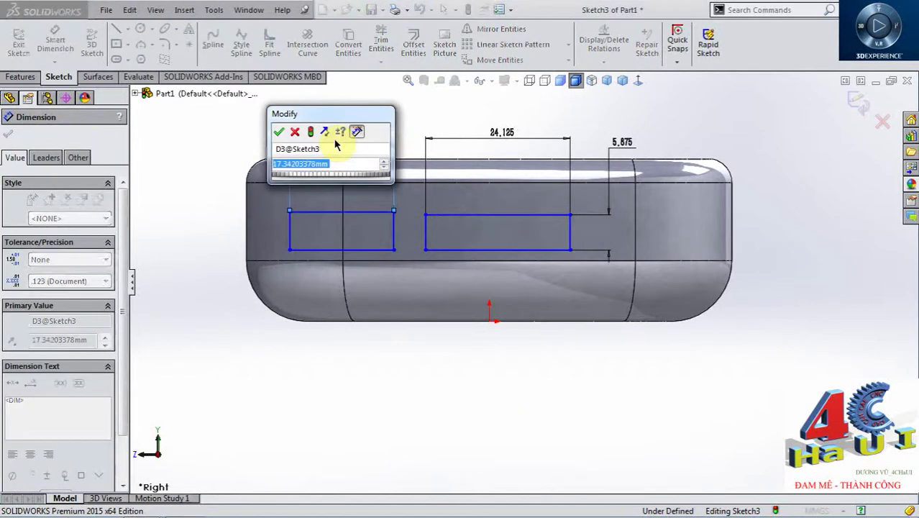
text(16.)
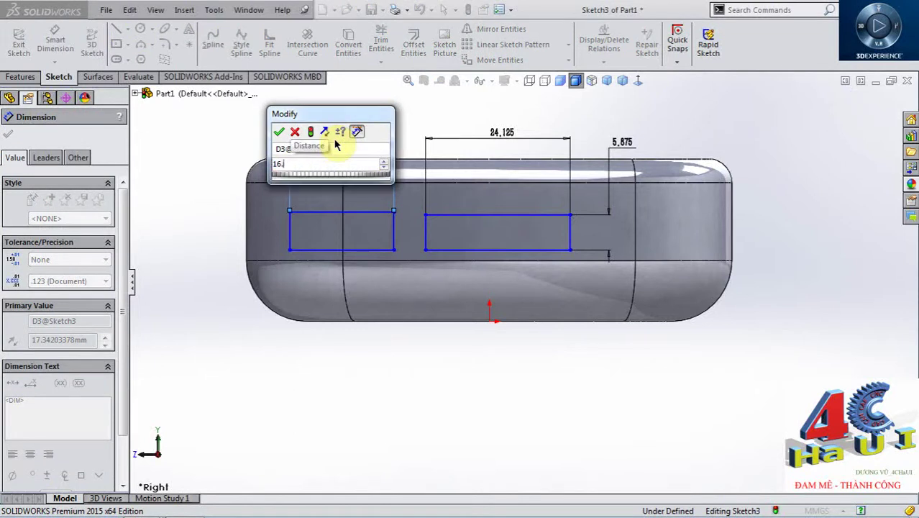
text(375)
key(Return)
scroll(422, 234, up, 2)
click(342, 353)
scroll(353, 260, down, 2)
click(358, 288)
click(358, 288)
click(246, 238)
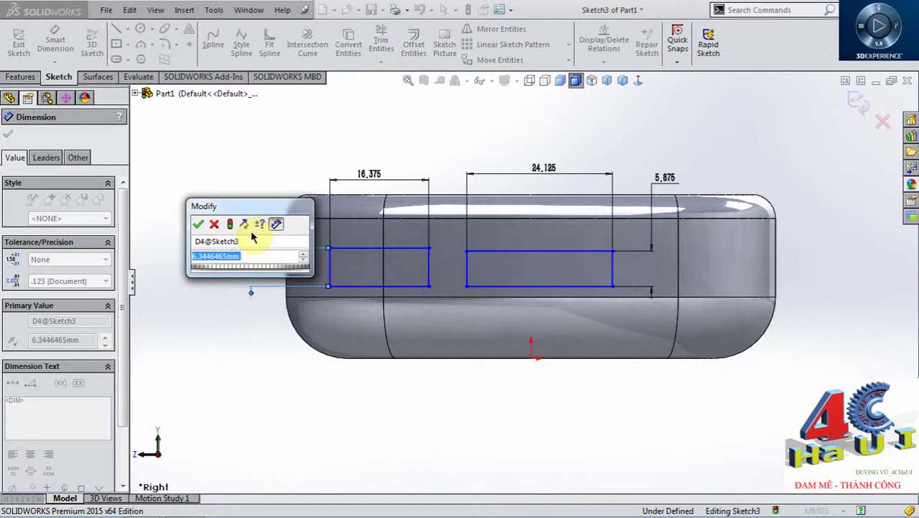
text(1)
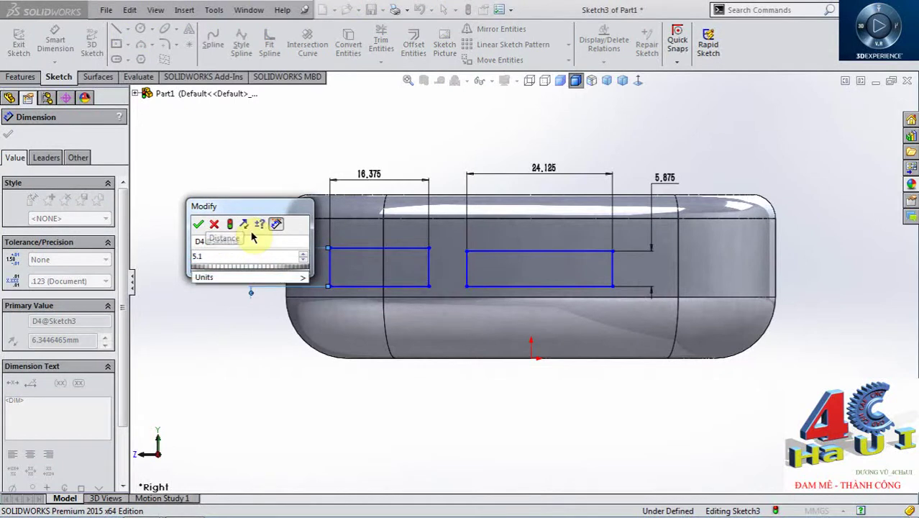
text(25)
key(Return)
key(Escape)
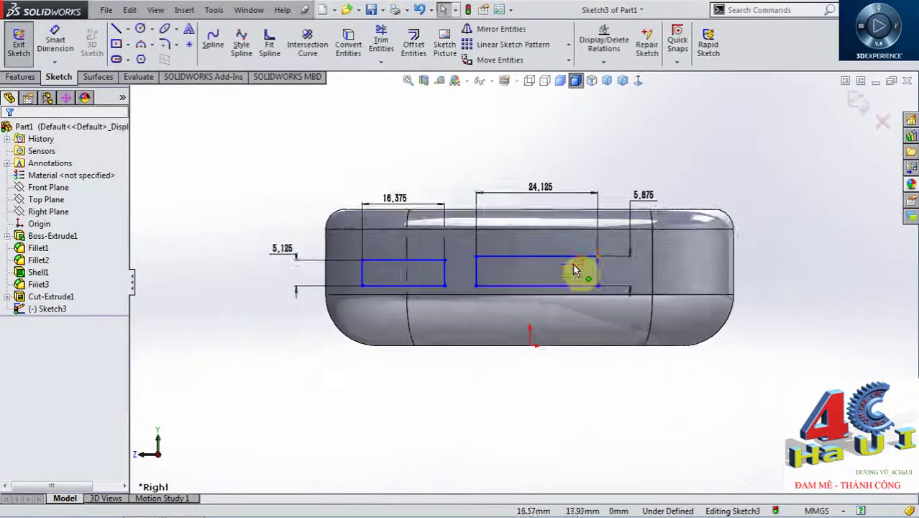
Drop a tentative slot-edge selection and reposition the 5.875 and 16.375 dimension labels
click(500, 291)
ctrl+click(410, 291)
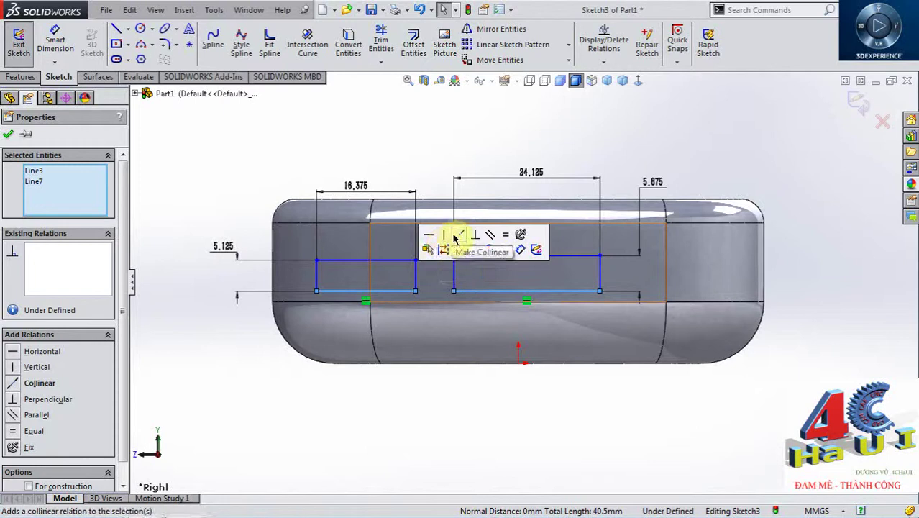
key(Escape)
scroll(530, 294, up, 2)
scroll(598, 421, down, 1)
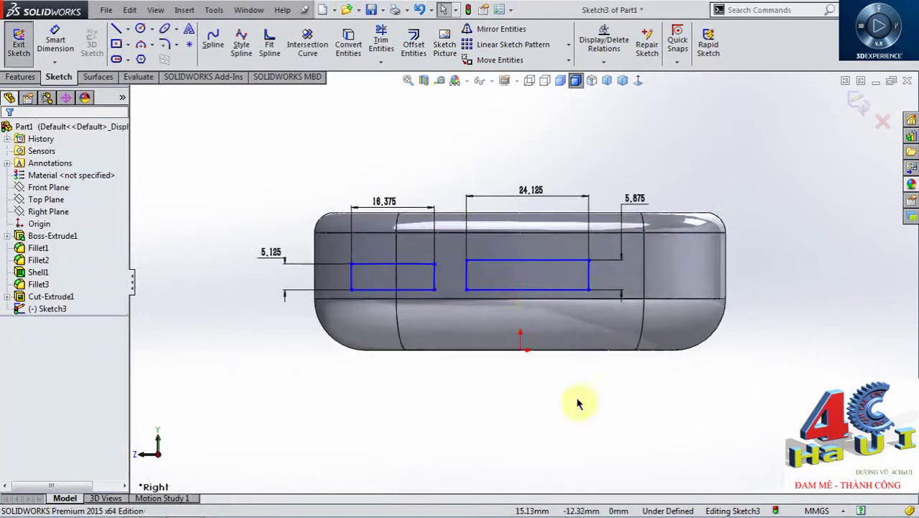
scroll(504, 291, up, 1)
scroll(595, 284, down, 1)
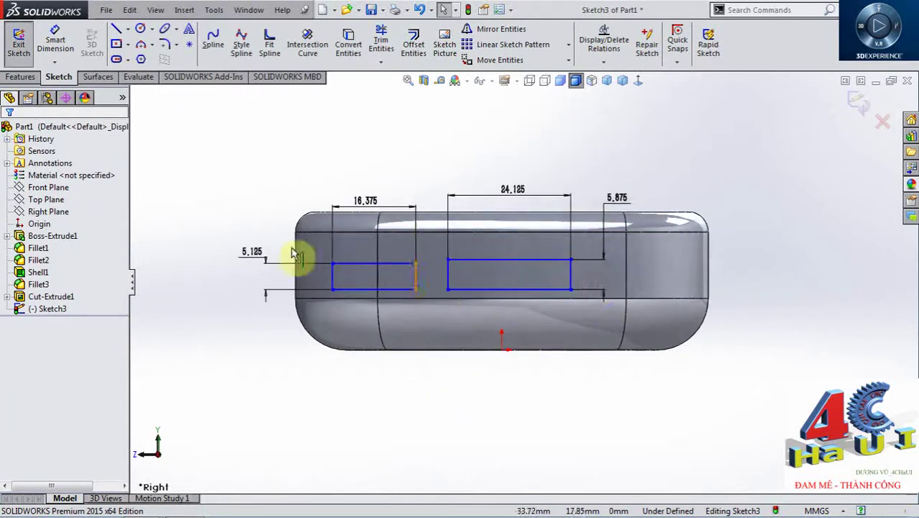
scroll(503, 280, up, 1)
scroll(575, 287, down, 1)
click(589, 191)
drag(359, 205, 365, 194)
scroll(559, 277, up, 1)
scroll(558, 277, down, 1)
Dimension the left slot's right edge 20 mm horizontally from the origin
right_drag(551, 392, 533, 264)
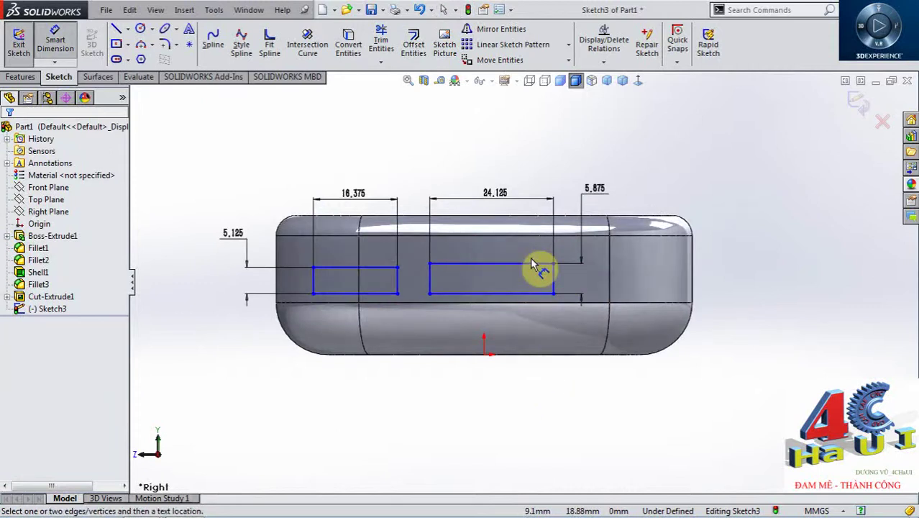
scroll(541, 265, up, 1)
scroll(550, 264, down, 1)
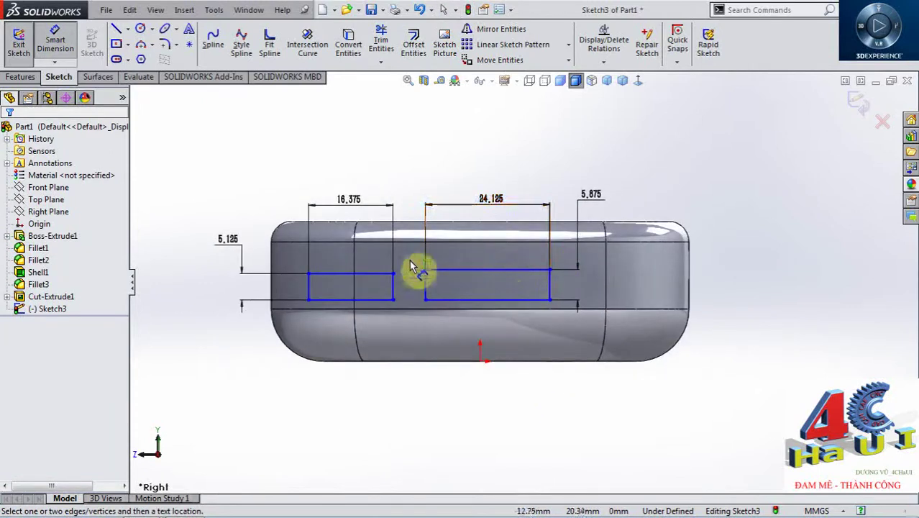
click(394, 289)
click(480, 362)
click(446, 398)
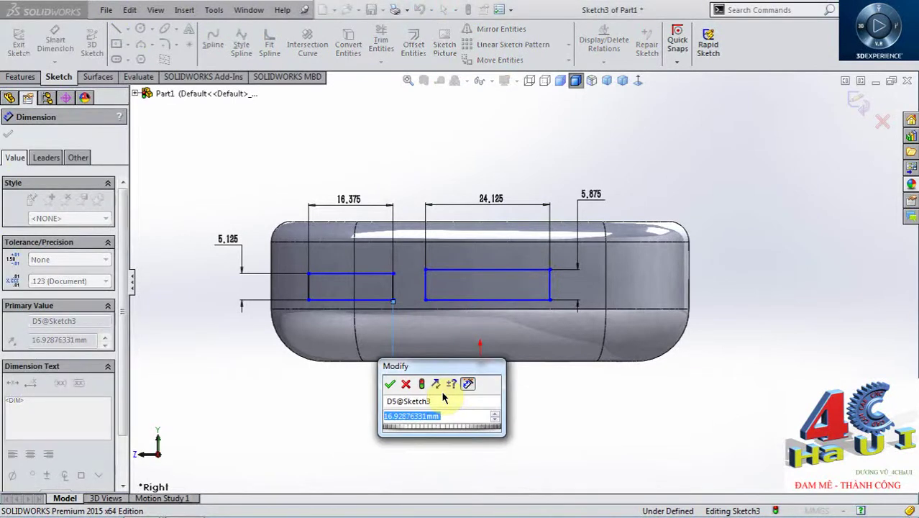
text(20)
key(Return)
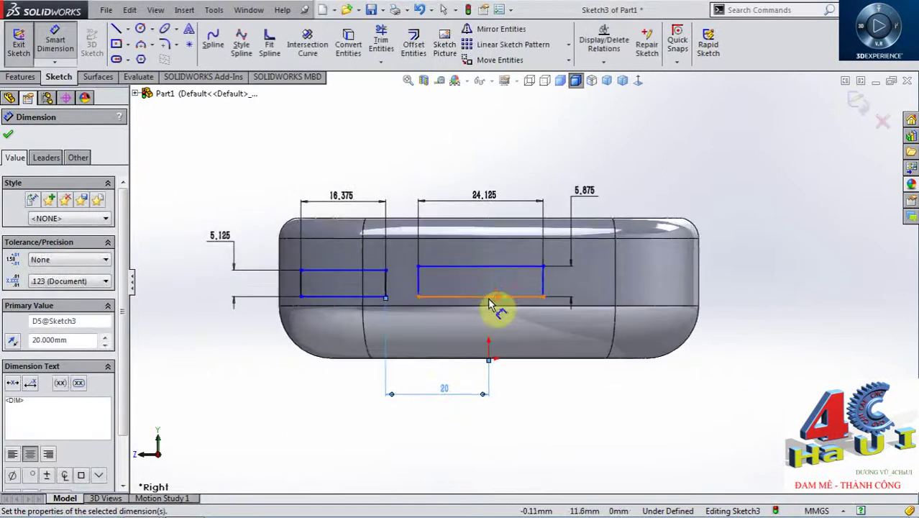
key(Escape)
Dimension the right slot's bottom edge 10.125 mm vertically from the origin
right_drag(543, 444, 554, 328)
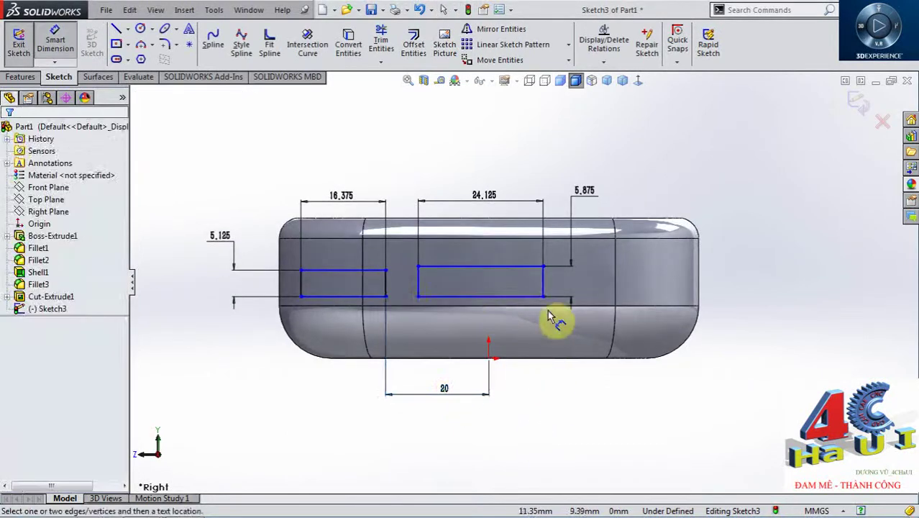
click(443, 296)
click(489, 360)
click(296, 347)
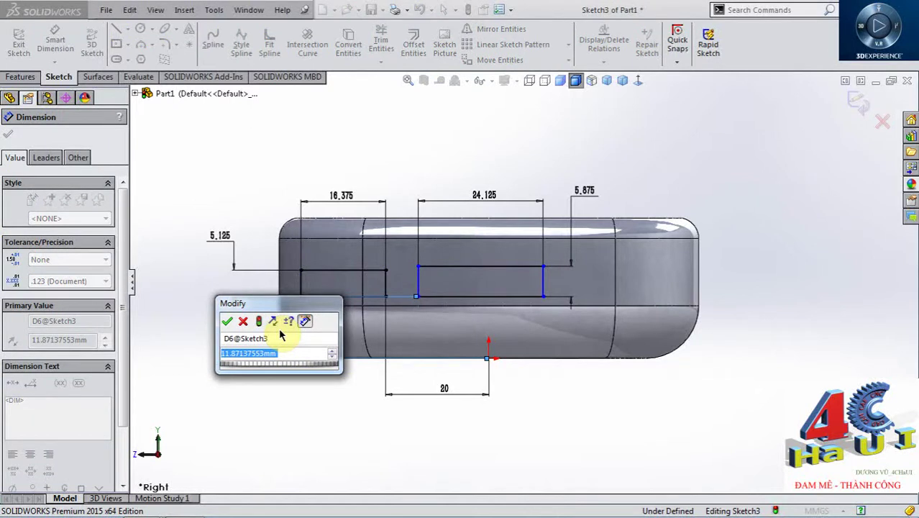
text(10)
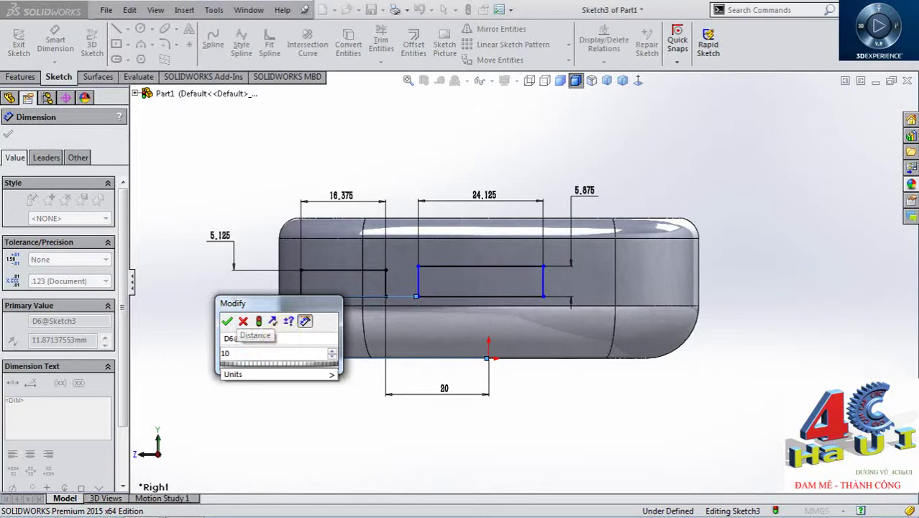
text(.125)
key(Return)
key(Escape)
scroll(502, 308, up, 2)
scroll(500, 306, up, 2)
scroll(508, 283, down, 3)
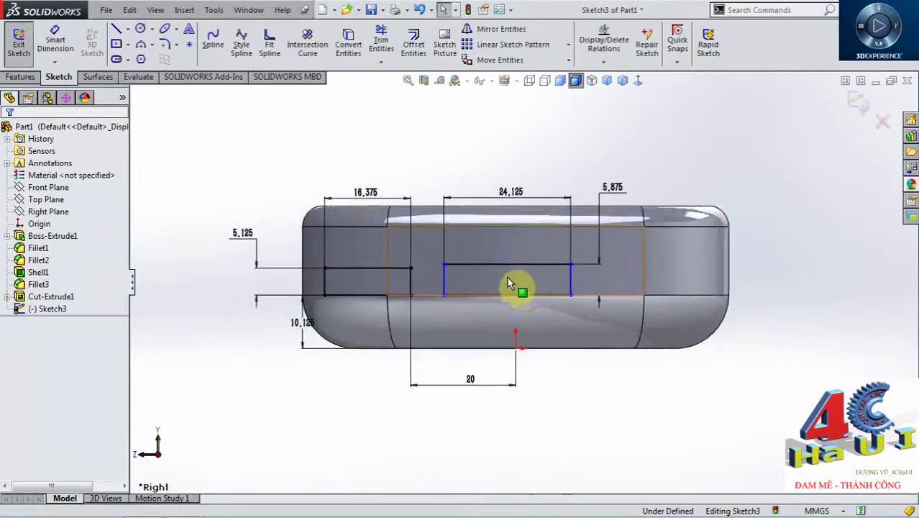
Draw a vertical construction centreline upward from the origin
key(l)
click(515, 348)
click(515, 237)
key(Escape)
click(518, 258)
click(570, 217)
Make the right slot's sides symmetric about the centreline and lower the 10.125 label
click(443, 277)
ctrl+click(572, 277)
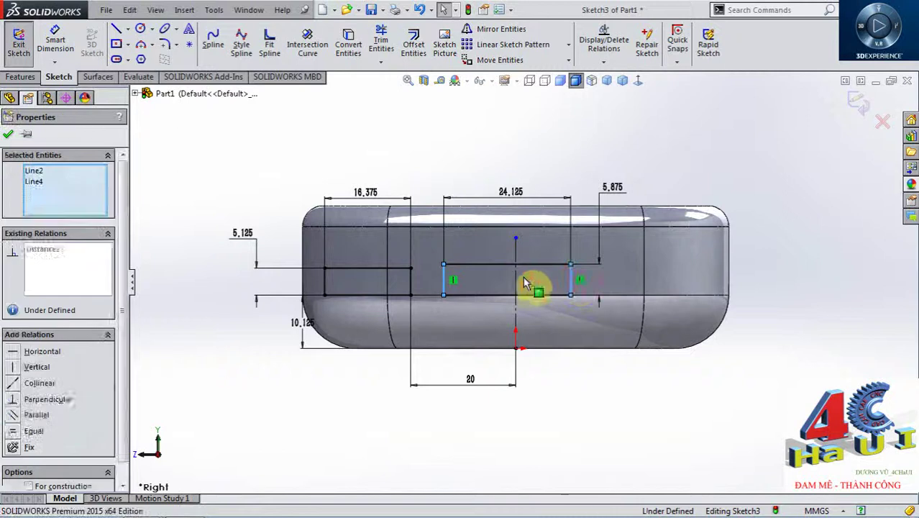
ctrl+click(515, 277)
click(628, 222)
click(698, 160)
scroll(554, 274, up, 1)
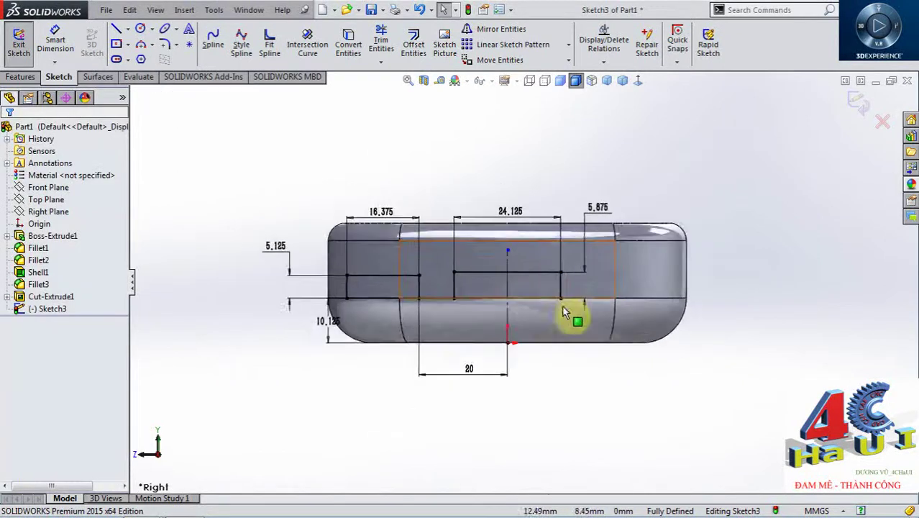
drag(328, 321, 370, 381)
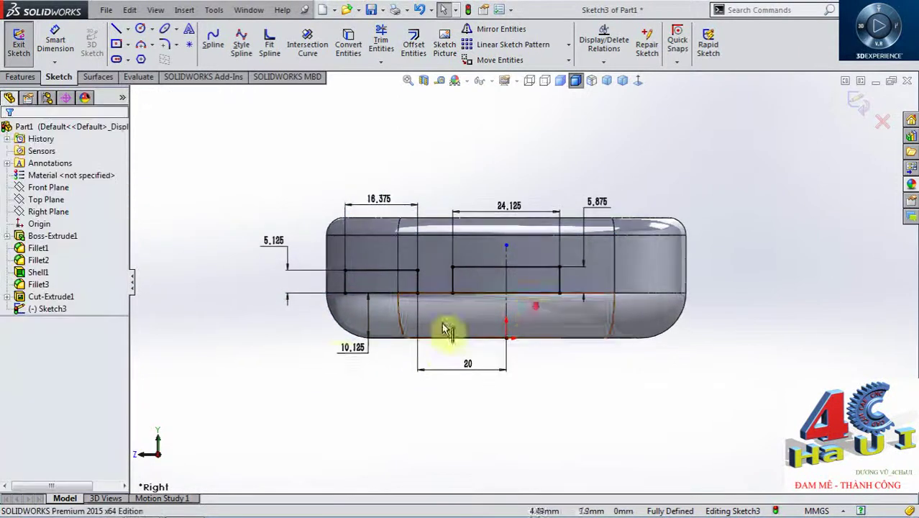
drag(353, 352, 381, 367)
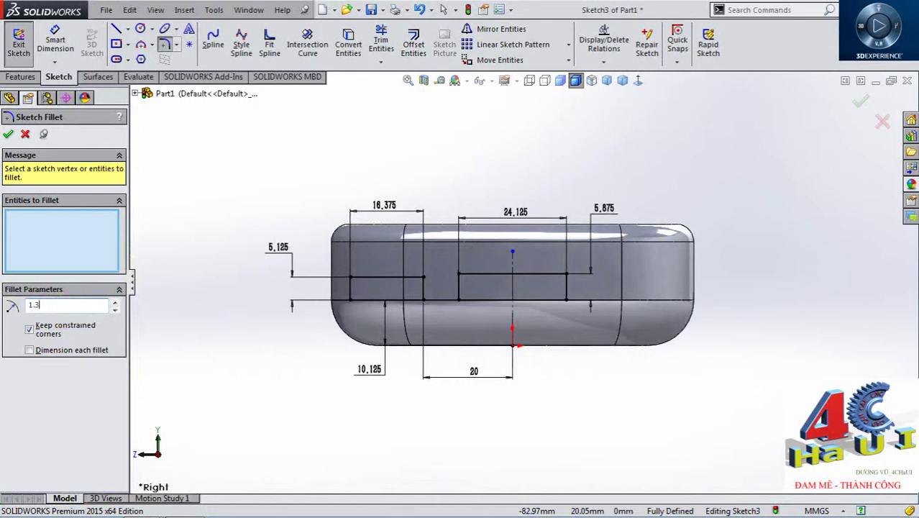
Box-select all corners of both slots, apply the sketch fillets, and view the result tilted in 3D
mouse_move(261, 166)
mouse_down()
mouse_move(608, 403)
mouse_move(608, 389)
mouse_up()
click(8, 135)
mouse_move(492, 272)
middle_down()
mouse_move(499, 308)
mouse_move(531, 335)
mouse_move(493, 335)
mouse_move(608, 356)
middle_up()
Extrude-cut the slot sketch in the reversed direction, passing through the part
key(f)
click(17, 81)
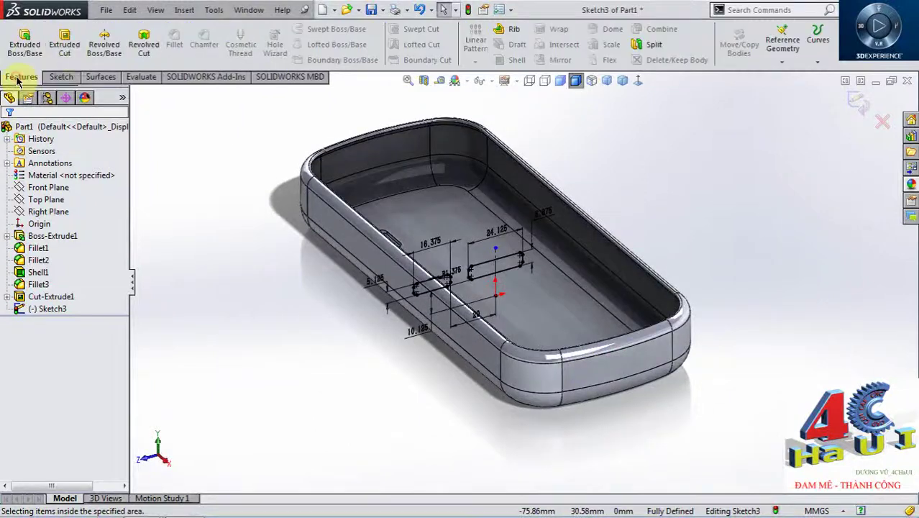
click(65, 43)
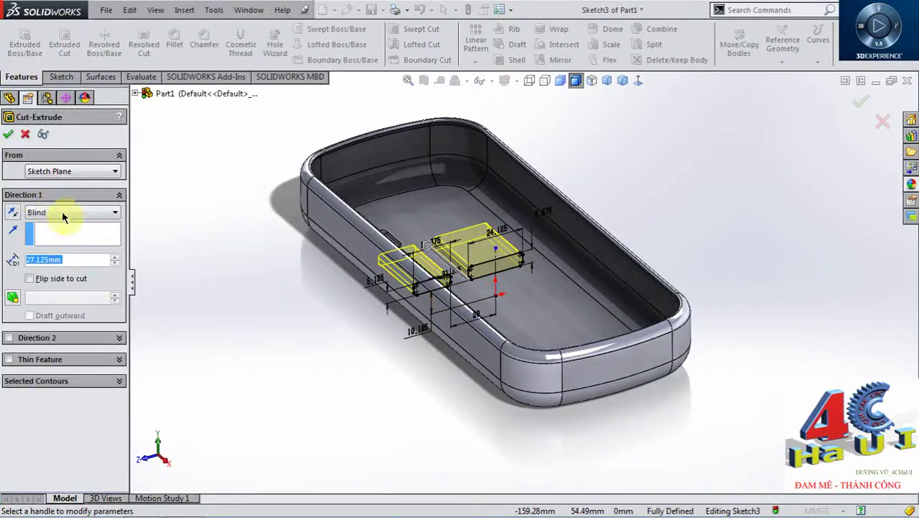
click(13, 213)
click(98, 216)
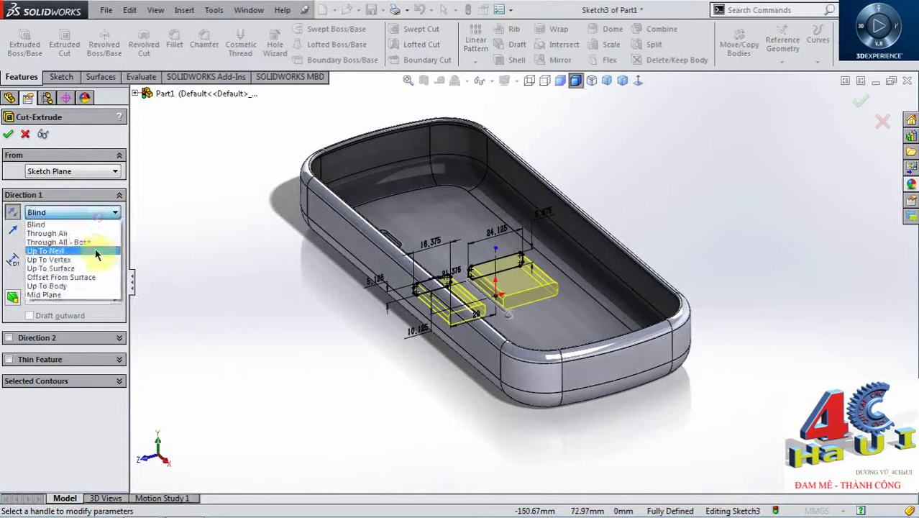
click(51, 232)
click(12, 139)
Orbit and zoom around the shelled case to inspect the cut slots
mouse_move(683, 129)
middle_down()
mouse_move(718, 181)
mouse_move(693, 304)
mouse_move(501, 321)
middle_up()
scroll(501, 321, up, 3)
scroll(559, 303, up, 2)
scroll(539, 293, down, 1)
scroll(567, 325, down, 5)
mouse_move(636, 269)
middle_down()
mouse_move(595, 257)
mouse_move(579, 279)
mouse_move(618, 282)
mouse_move(609, 347)
middle_up()
scroll(692, 304, up, 3)
scroll(708, 318, up, 1)
scroll(693, 324, up, 1)
scroll(692, 324, down, 2)
scroll(591, 267, down, 2)
mouse_move(591, 267)
middle_down()
mouse_move(566, 226)
mouse_move(589, 196)
mouse_move(597, 246)
mouse_move(529, 230)
mouse_move(495, 277)
mouse_move(526, 374)
mouse_move(534, 287)
mouse_move(592, 242)
mouse_move(620, 253)
mouse_move(554, 272)
mouse_move(489, 263)
mouse_move(476, 179)
mouse_move(493, 211)
mouse_move(404, 212)
mouse_move(559, 262)
middle_up()
Sketch a circle of diameter 8.375 on the case's long side face
scroll(611, 249, down, 2)
click(610, 249)
click(669, 209)
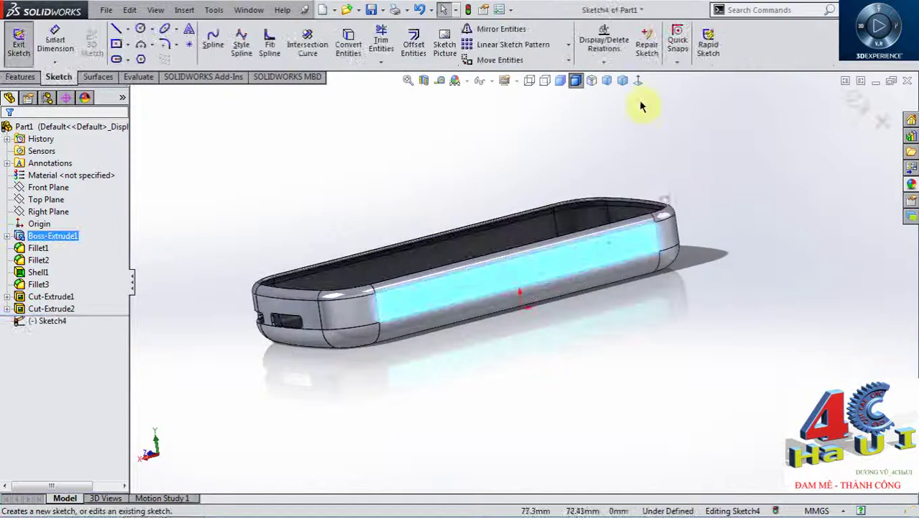
click(637, 80)
key(c)
click(638, 264)
click(654, 268)
right_drag(677, 332, 675, 219)
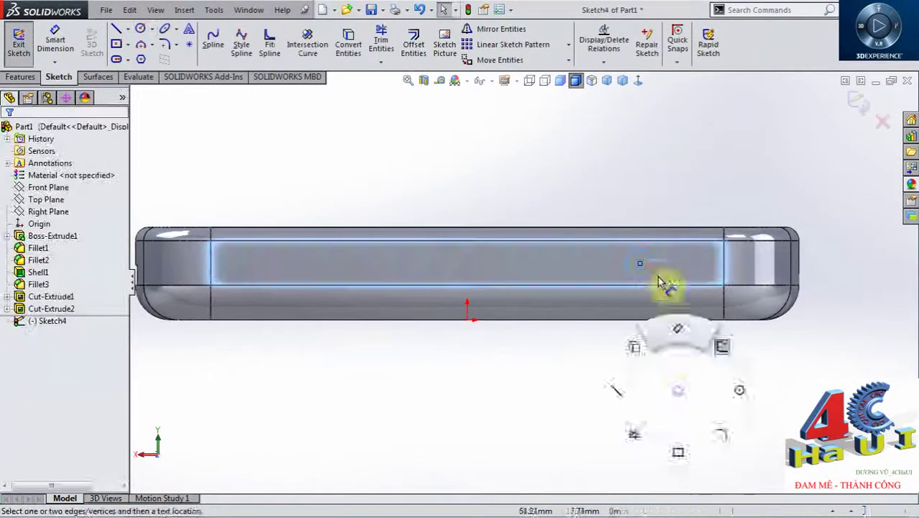
click(693, 214)
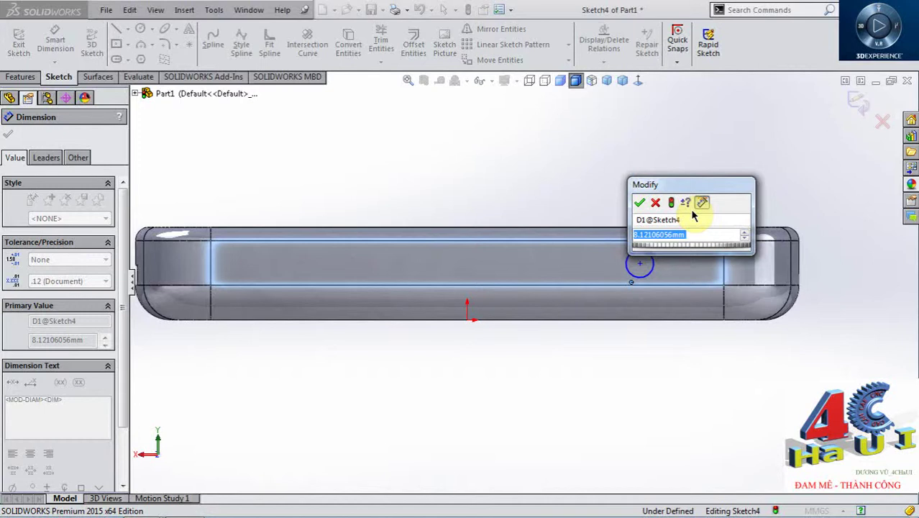
text(8.375)
key(Return)
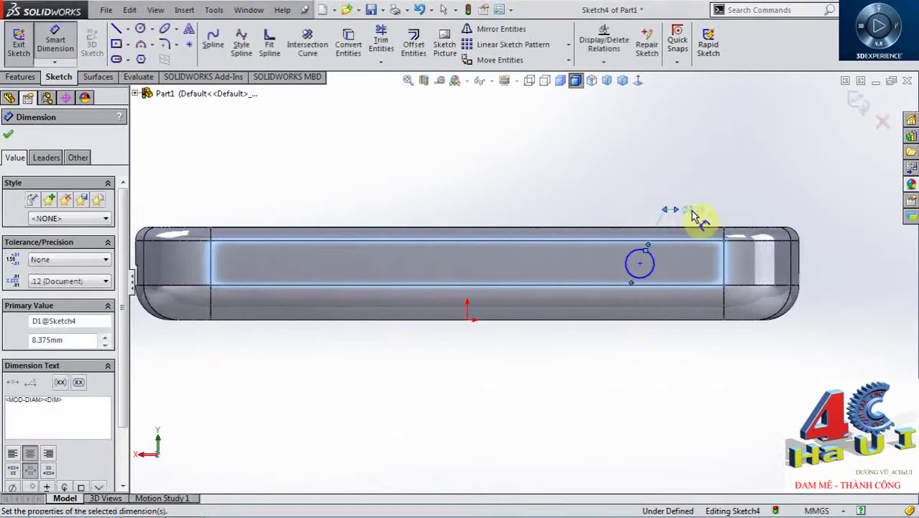
Dimension the circle centre 61.125 mm horizontally from the origin
click(659, 417)
click(641, 263)
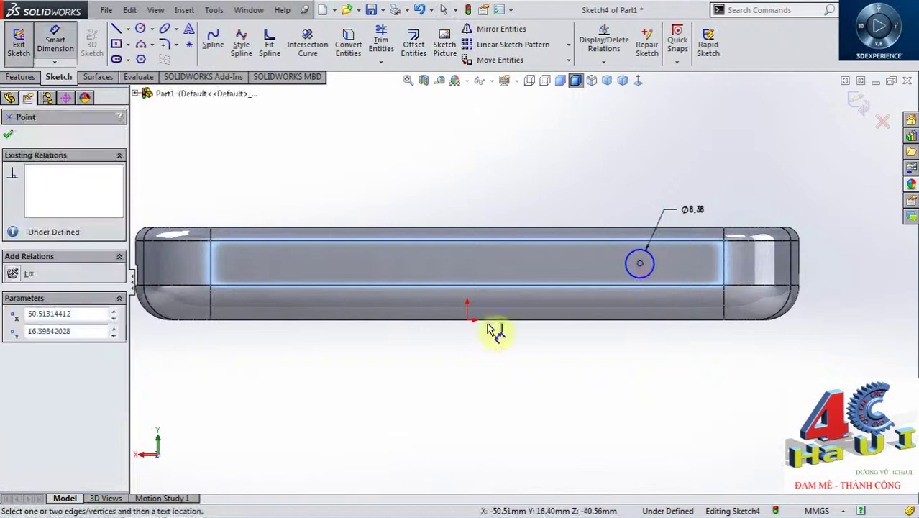
click(469, 321)
click(561, 351)
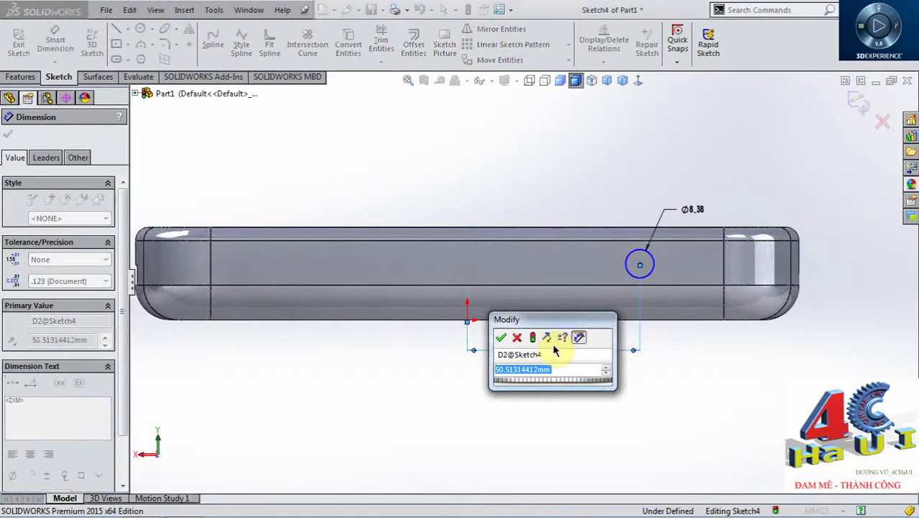
text(61.125)
key(Return)
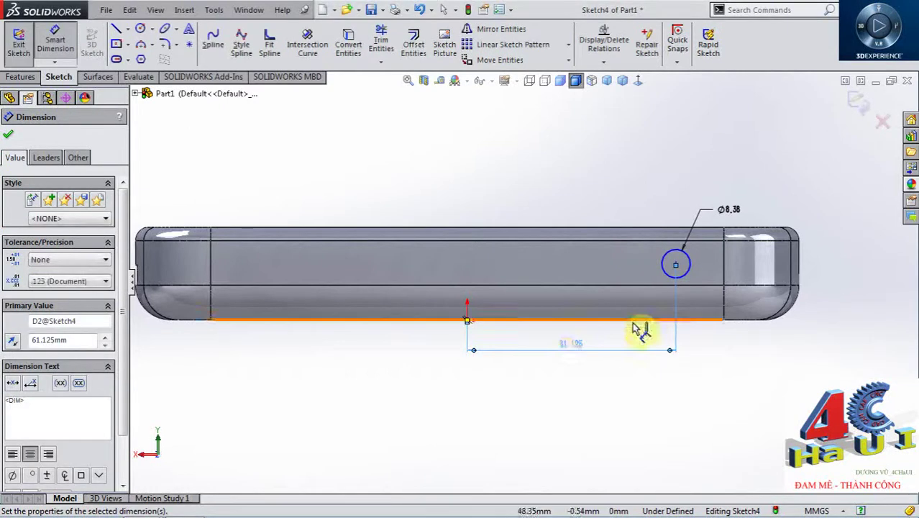
ctrl+middle_drag(667, 281, 604, 291)
click(503, 309)
Dimension the circle centre 17.12 mm vertically from the origin
scroll(503, 309, up, 2)
scroll(666, 424, down, 2)
scroll(630, 256, up, 1)
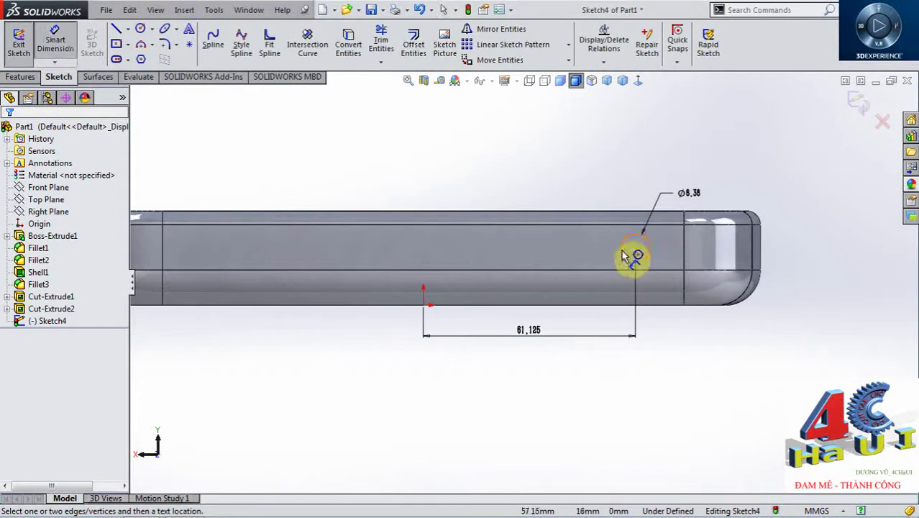
click(637, 251)
click(424, 306)
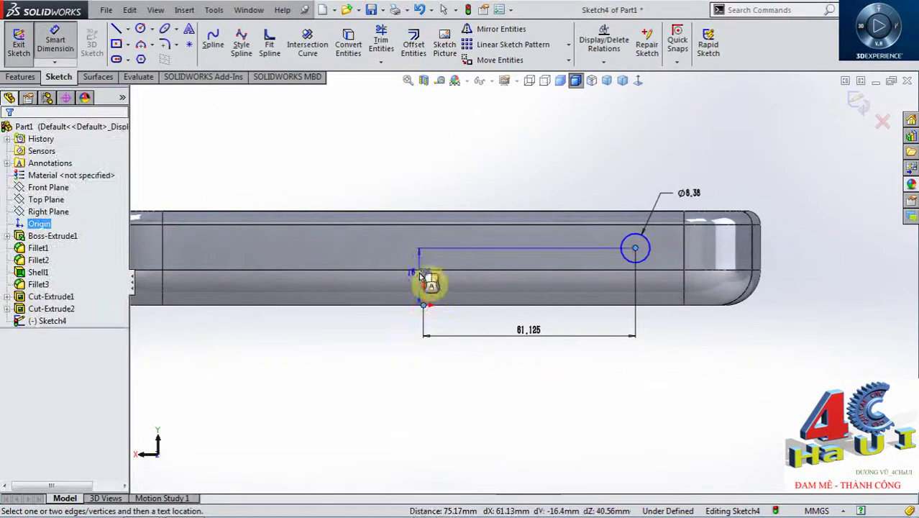
click(789, 272)
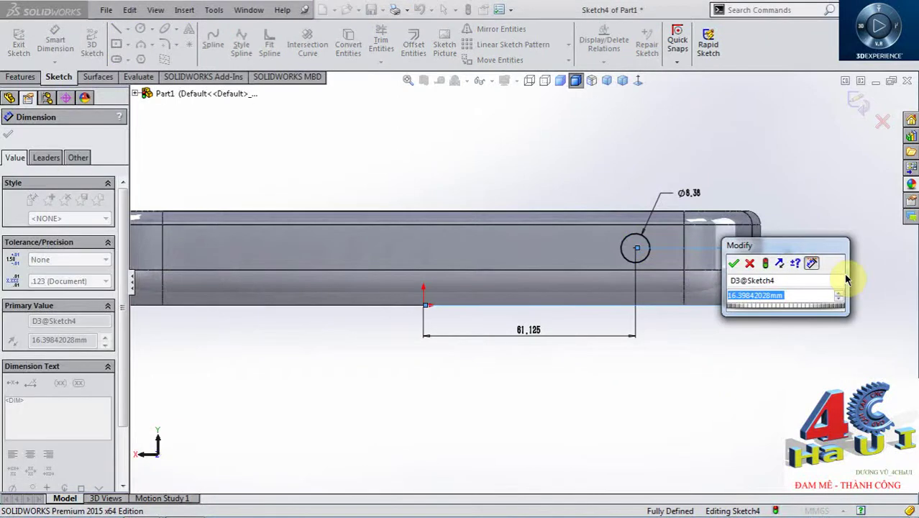
text(17.12)
key(Return)
key(Escape)
mouse_move(642, 311)
middle_down()
mouse_move(631, 338)
mouse_move(601, 263)
middle_up()
scroll(601, 263, down, 3)
Extrude-cut Sketch4's circle with the default Blind setting to create Cut-Extrude3
click(22, 77)
click(65, 46)
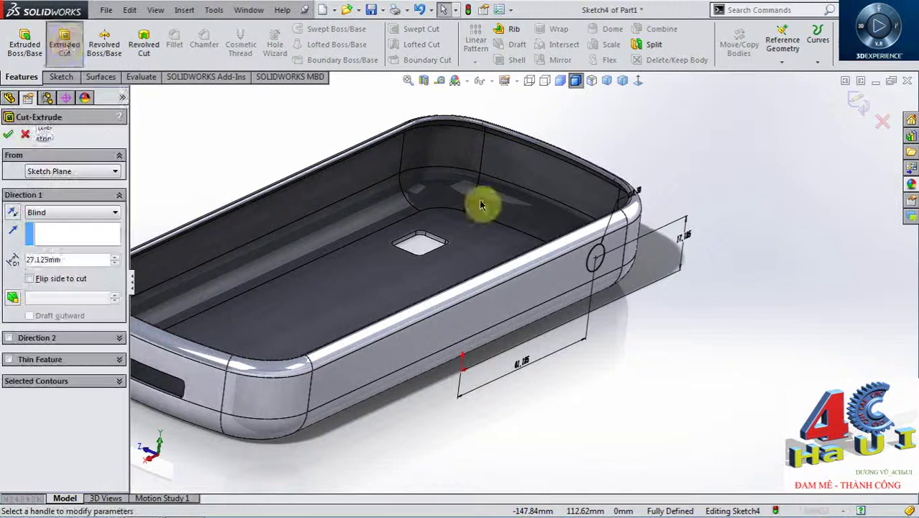
click(866, 104)
Orbit around the case to inspect the new side hole and the cavity
mouse_move(660, 250)
middle_down()
mouse_move(560, 228)
mouse_move(502, 252)
mouse_move(549, 236)
mouse_move(597, 231)
mouse_move(603, 241)
mouse_move(496, 271)
middle_up()
scroll(615, 277, down, 3)
scroll(603, 280, up, 2)
scroll(619, 277, up, 3)
mouse_move(652, 267)
middle_down()
mouse_move(724, 282)
mouse_move(745, 298)
mouse_move(722, 300)
middle_up()
mouse_move(495, 127)
middle_down()
mouse_move(674, 188)
mouse_move(493, 313)
mouse_move(479, 298)
mouse_move(530, 212)
mouse_move(603, 211)
mouse_move(440, 362)
middle_up()
mouse_move(482, 268)
middle_down()
mouse_move(349, 328)
mouse_move(82, 205)
middle_up()
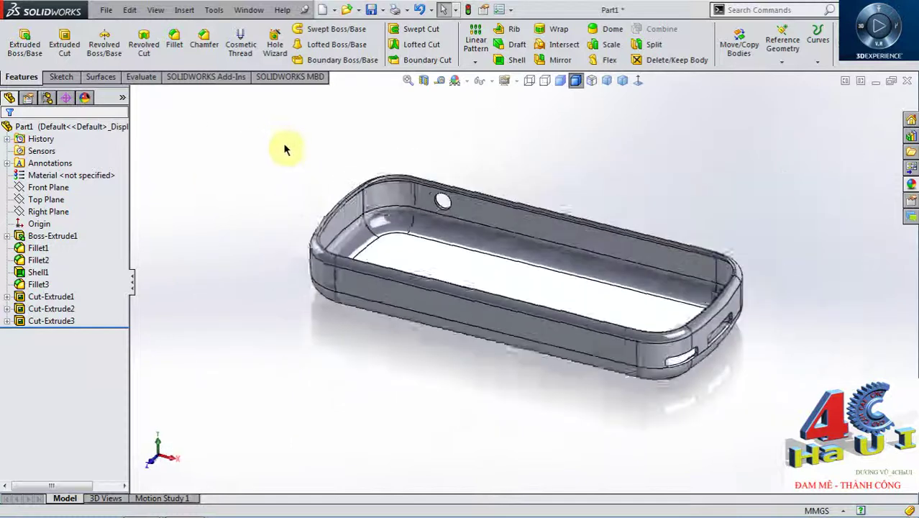
Start a face-on sketch on the Right Plane with a circle and a rectangle on the end face
key(ctrl+7)
click(43, 212)
click(28, 190)
click(640, 81)
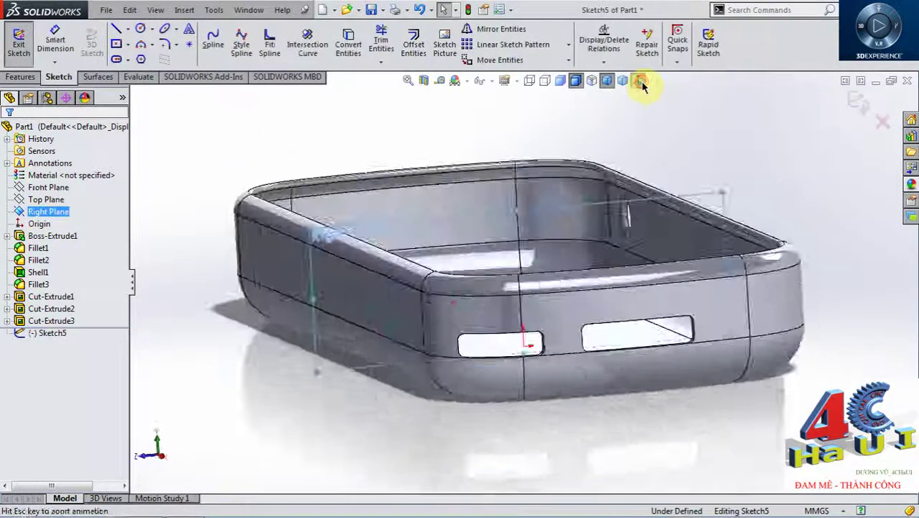
right_drag(584, 162, 668, 169)
click(477, 288)
click(497, 273)
right_drag(606, 160, 596, 246)
click(534, 272)
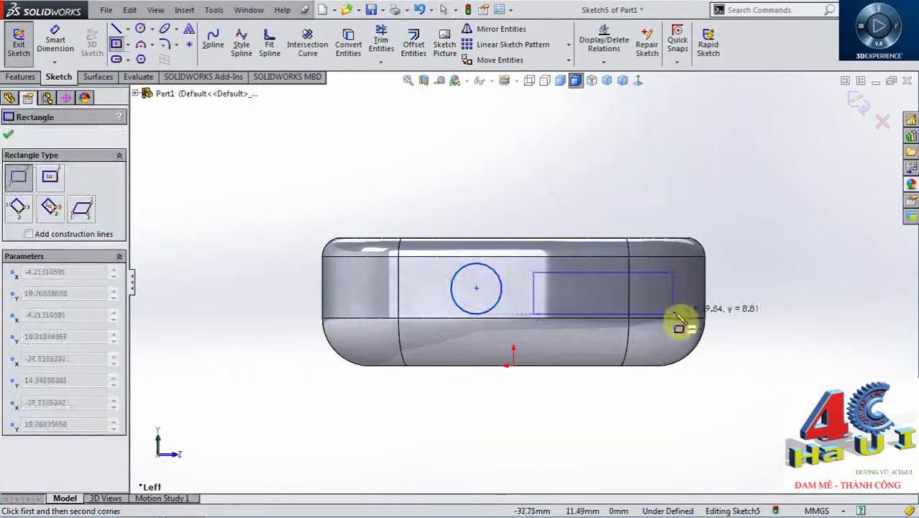
click(654, 305)
key(Escape)
Dimension the circle's diameter to 9.385 mm
right_drag(561, 426, 561, 352)
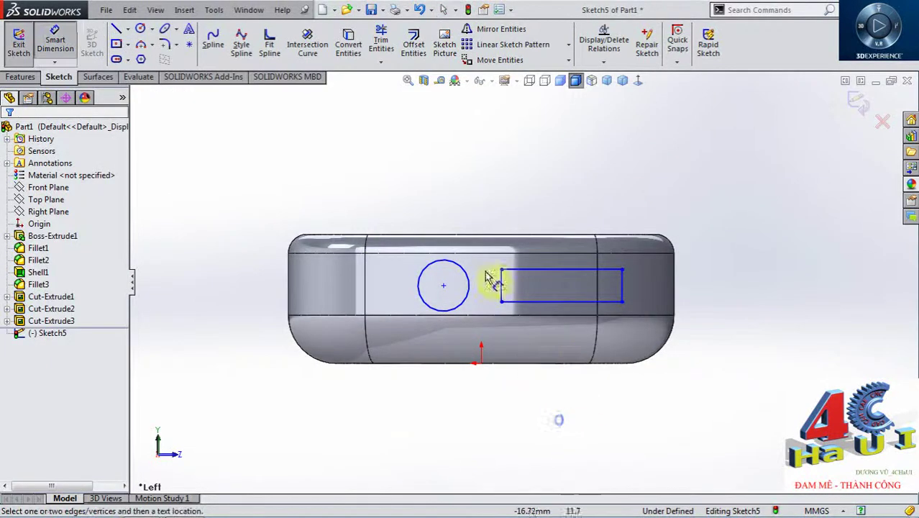
click(457, 264)
click(385, 213)
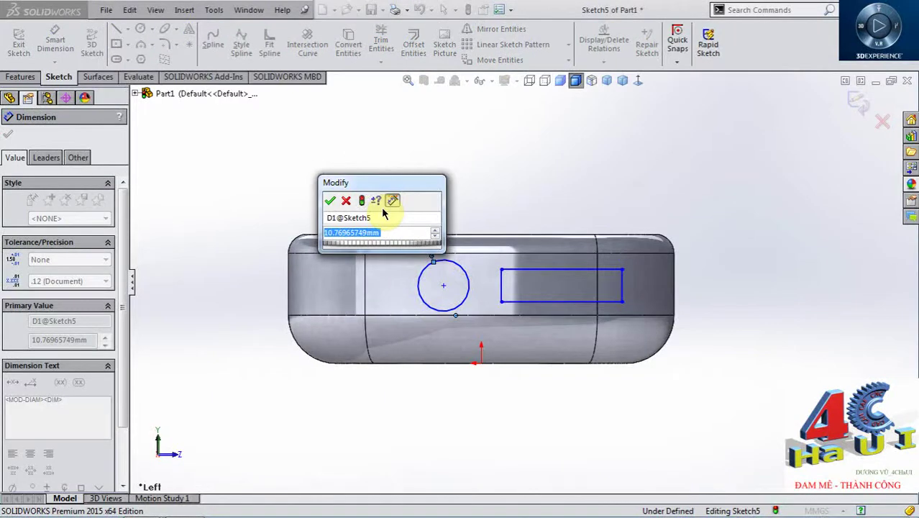
text(9)
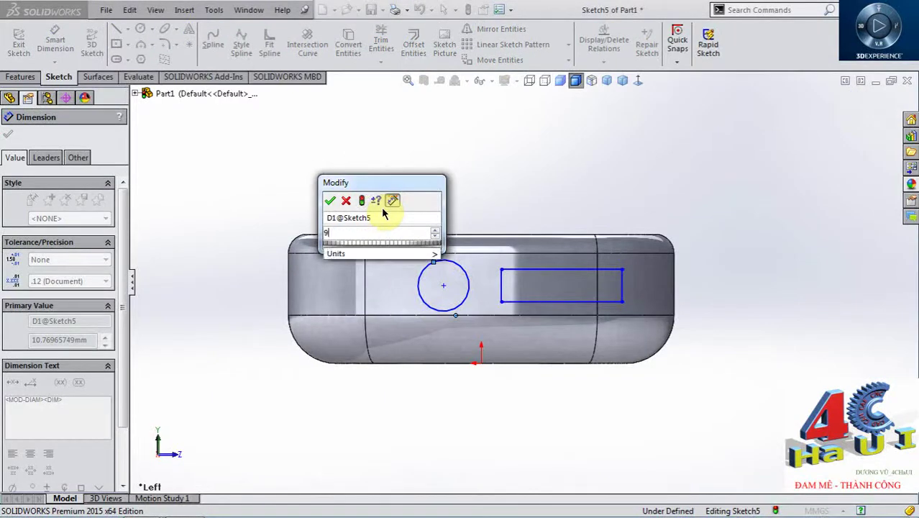
text(.385)
key(Return)
Dimension the rectangle to 25.125 mm wide and 6.125 mm high
click(623, 291)
click(598, 196)
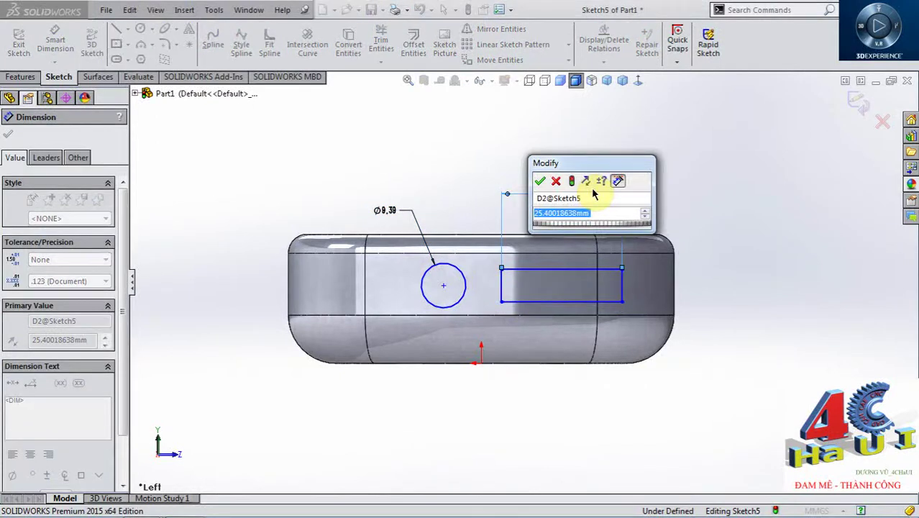
text(25.125)
key(Return)
click(611, 300)
click(607, 303)
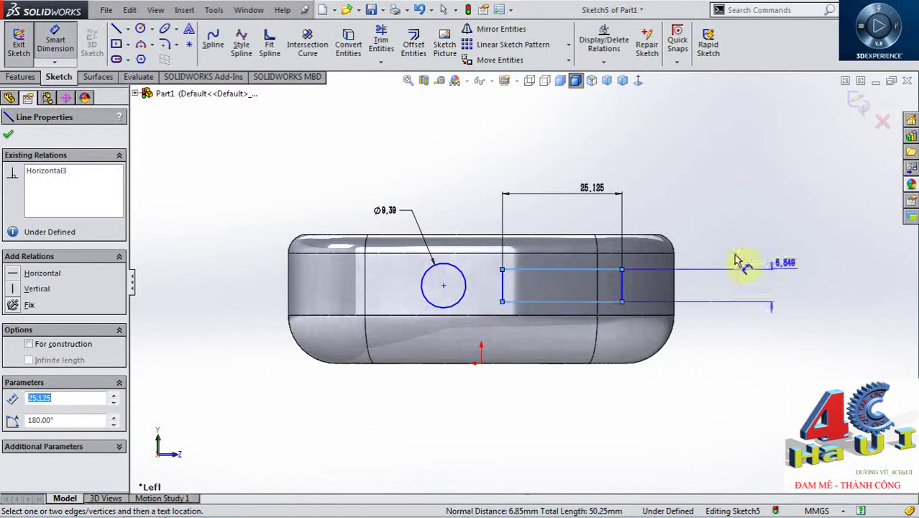
click(696, 215)
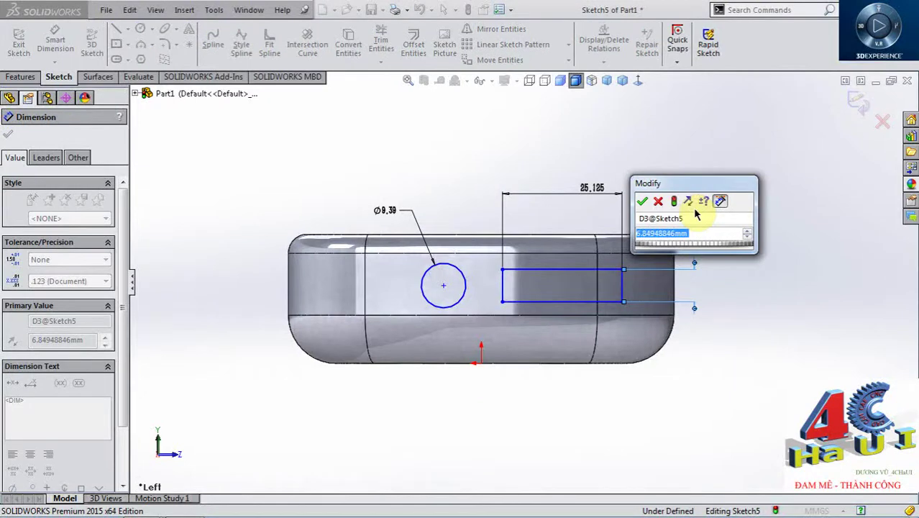
text(6.)
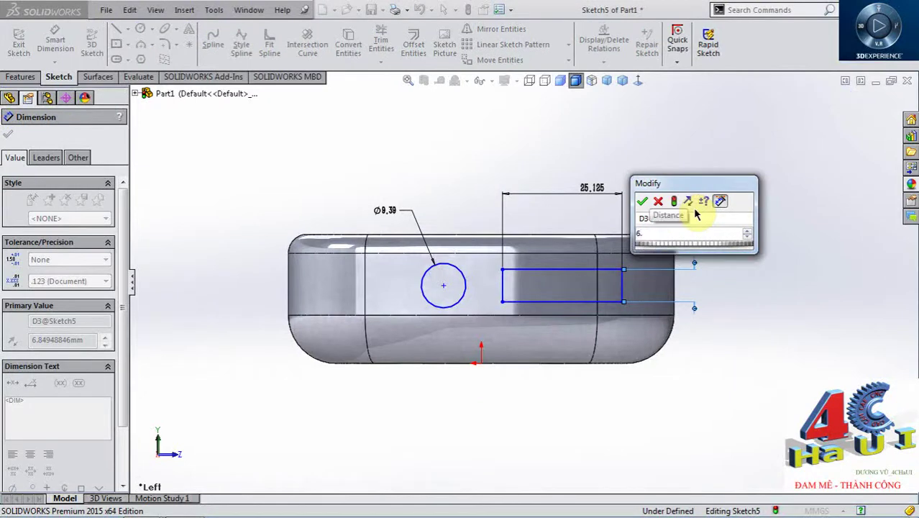
text(125)
key(Return)
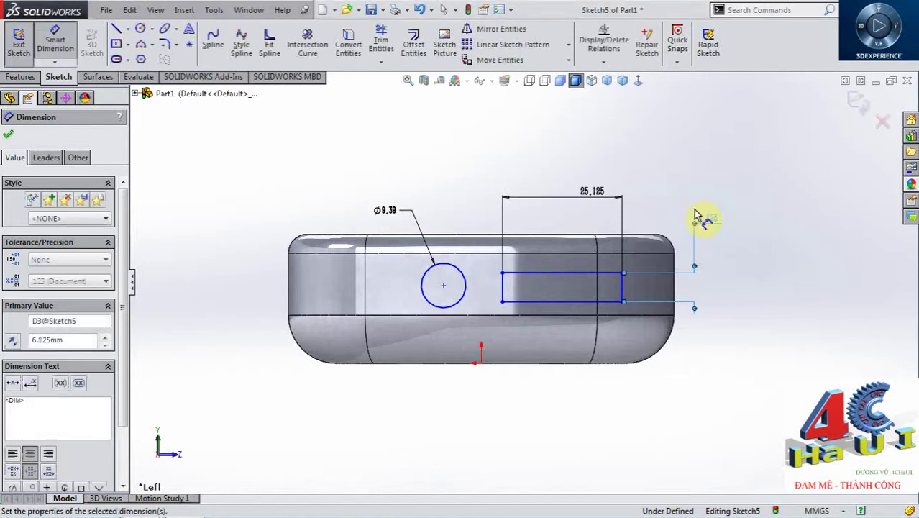
scroll(565, 290, down, 1)
key(Escape)
Draw a short horizontal line inside the rectangle and make it construction geometry
key(l)
scroll(507, 295, down, 1)
click(478, 282)
click(525, 282)
key(Escape)
click(503, 282)
click(513, 456)
click(502, 284)
click(549, 238)
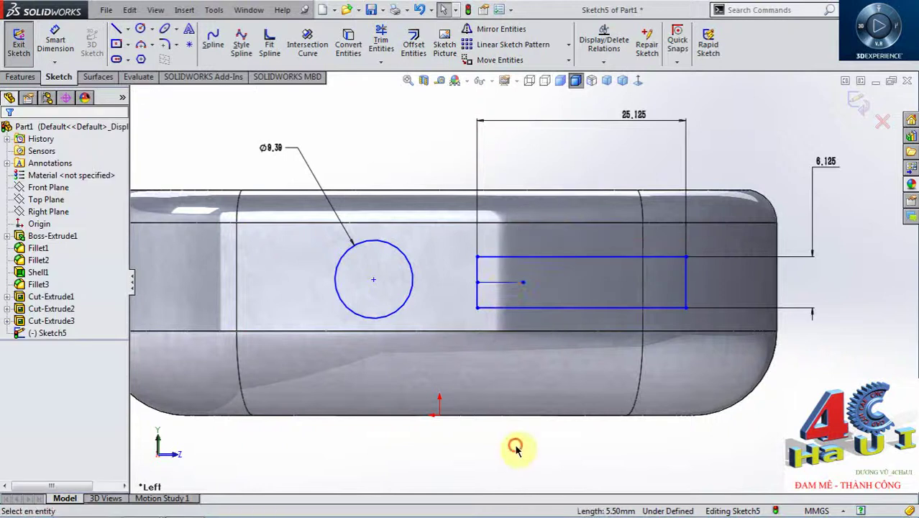
Make the circle centre horizontal with the construction line's end point
click(478, 282)
ctrl+click(373, 279)
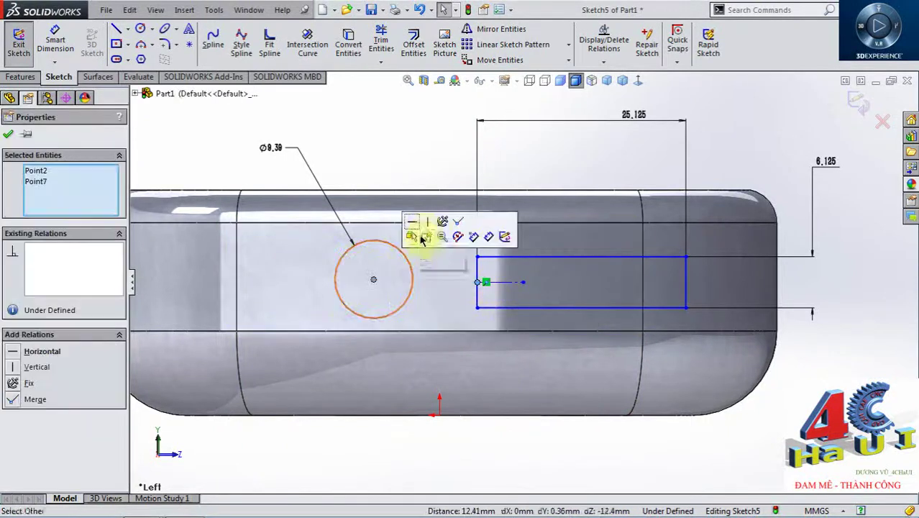
click(424, 236)
Dimension the rectangle's bottom edge 12.125 mm from the origin
click(543, 385)
right_drag(543, 385, 543, 424)
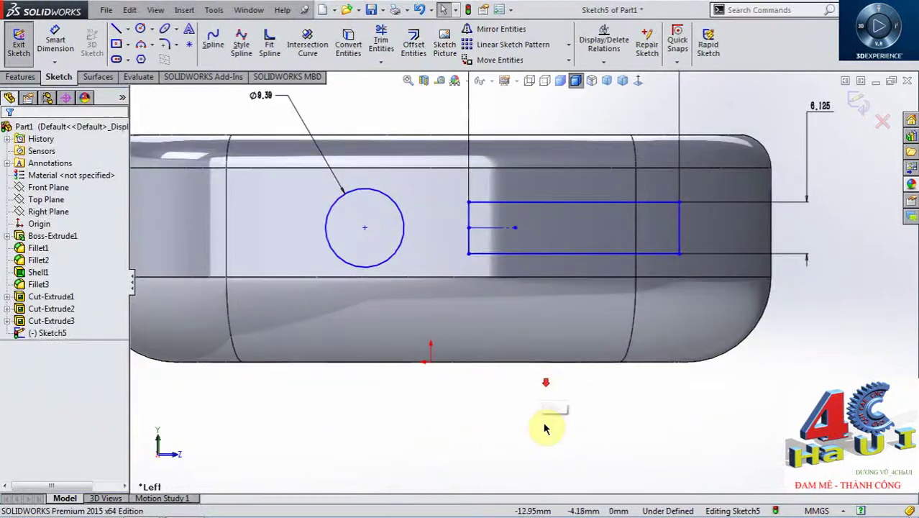
scroll(540, 302, up, 2)
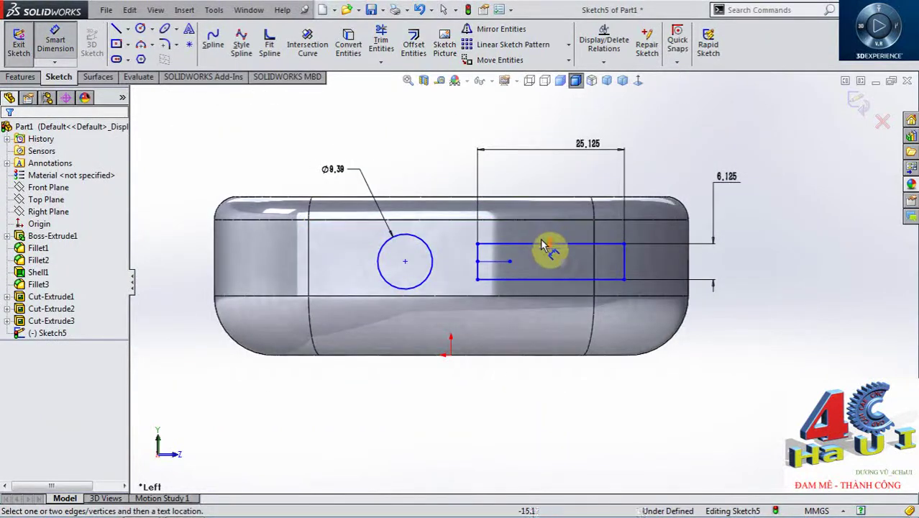
click(505, 289)
click(446, 366)
click(748, 320)
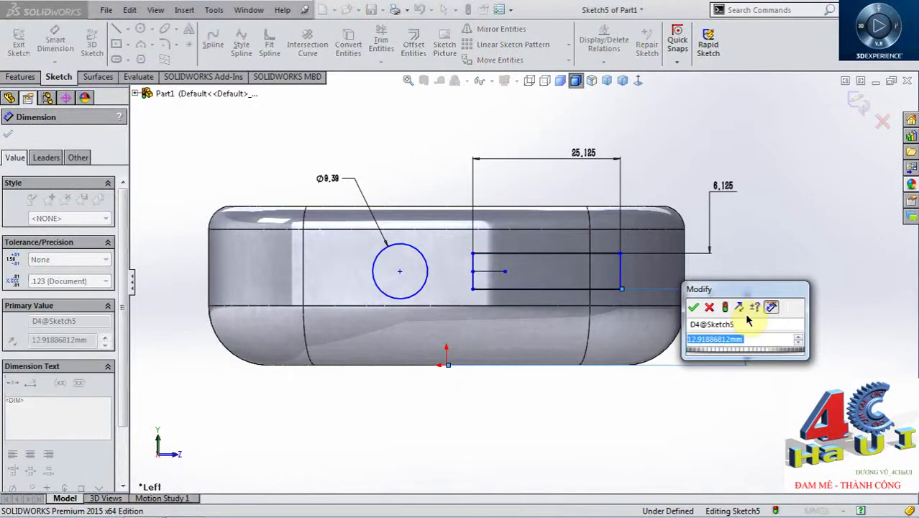
text(10.125)
key(Return)
scroll(585, 271, up, 2)
key(Escape)
key(ctrl+Left)
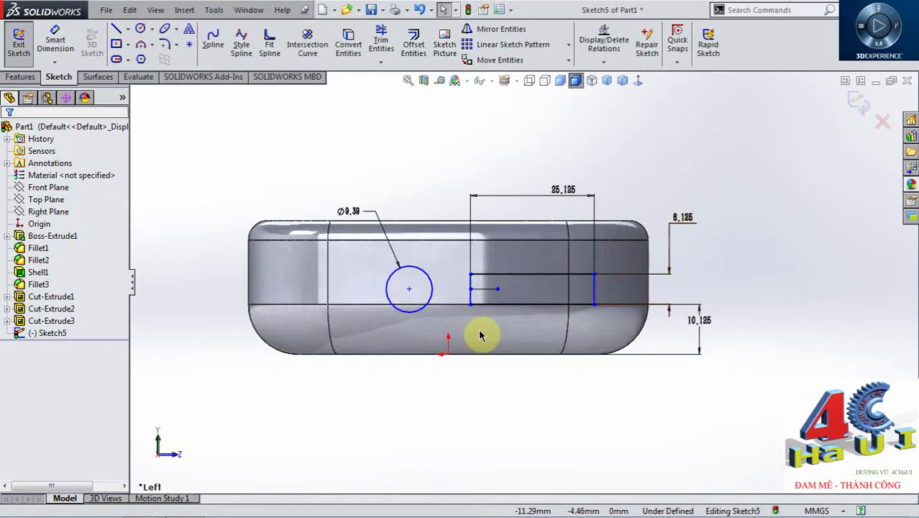
double_click(707, 321)
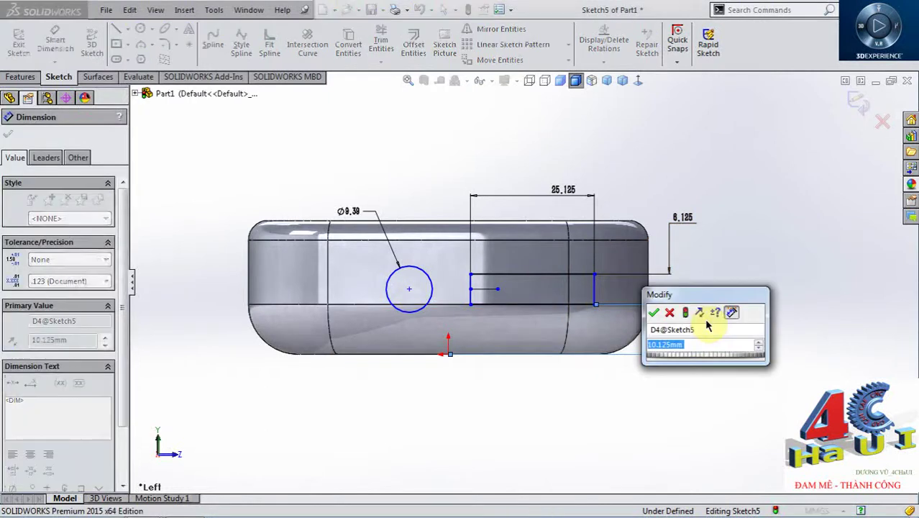
text(12.)
key(Return)
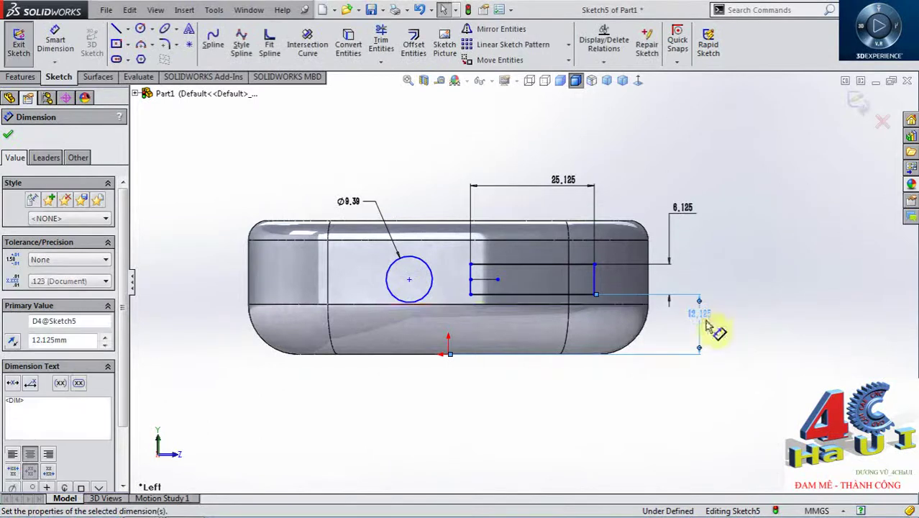
key(Escape)
scroll(533, 279, up, 1)
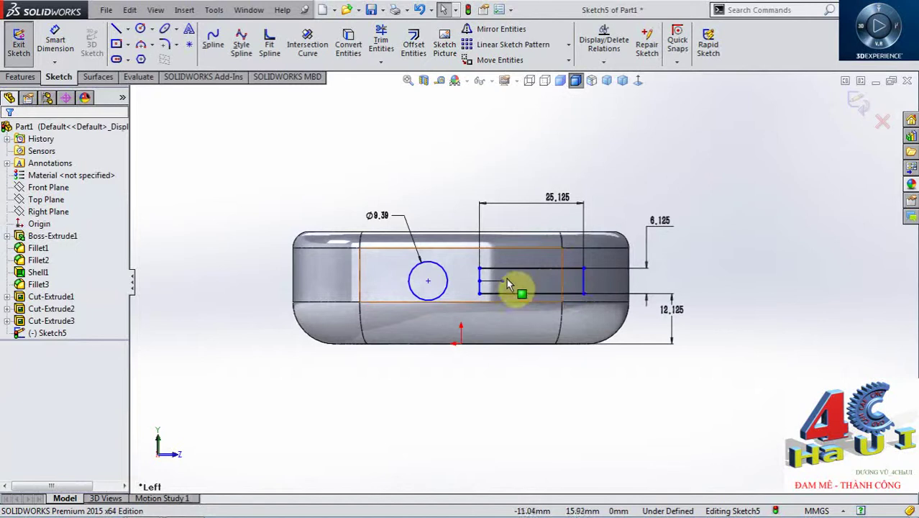
Dimension the circle centre 10.125 mm horizontally from the origin
right_drag(509, 335, 466, 302)
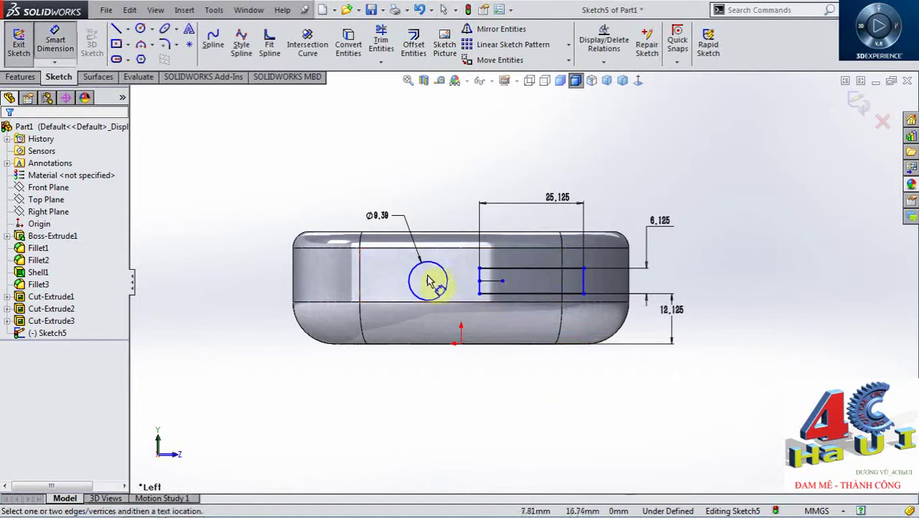
click(428, 281)
click(462, 343)
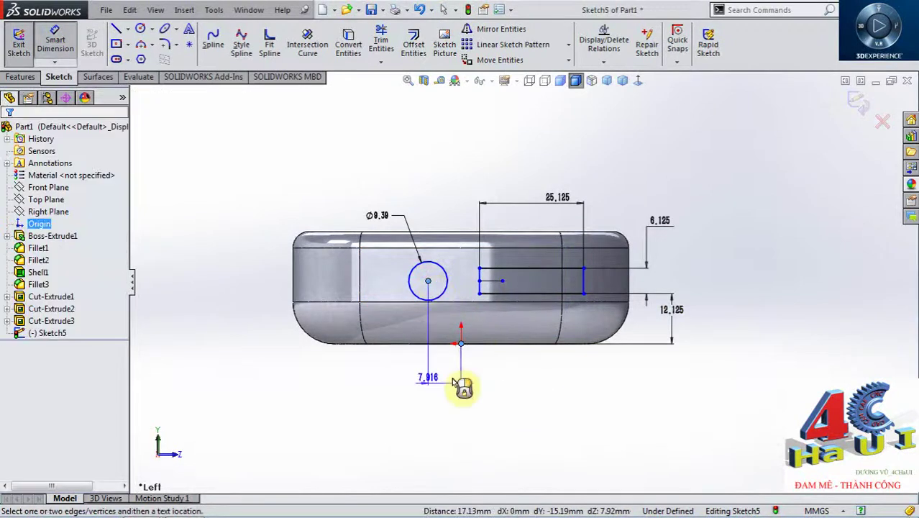
click(455, 383)
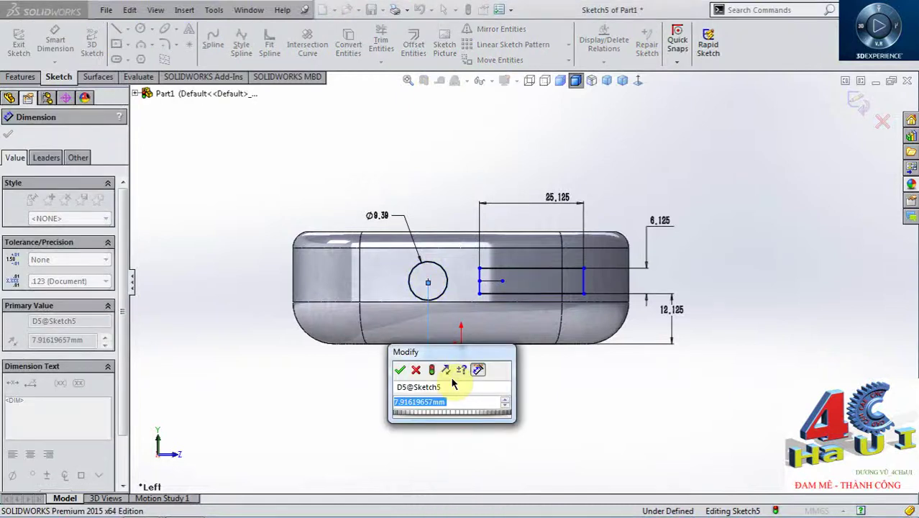
text(10.125)
key(Return)
key(Escape)
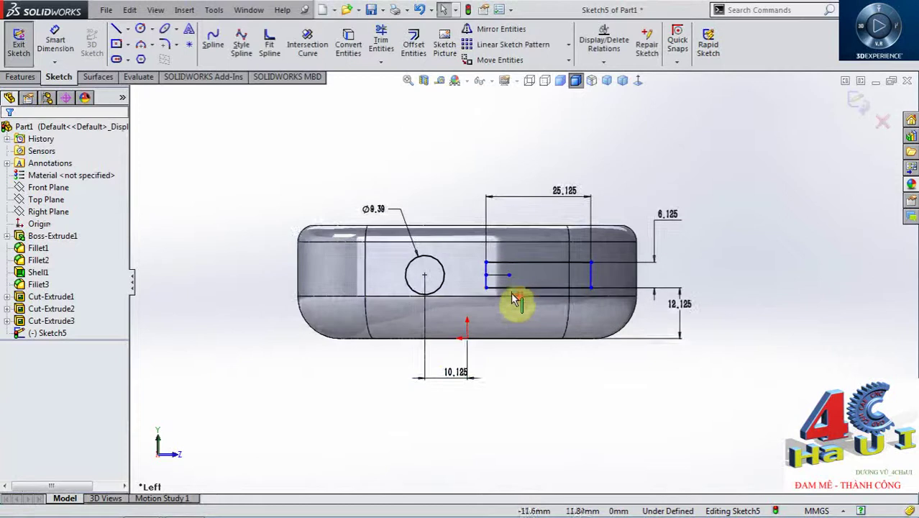
Dimension the hole-to-slot spacing at 10.125 mm, fully defining the sketch
right_drag(539, 431, 537, 371)
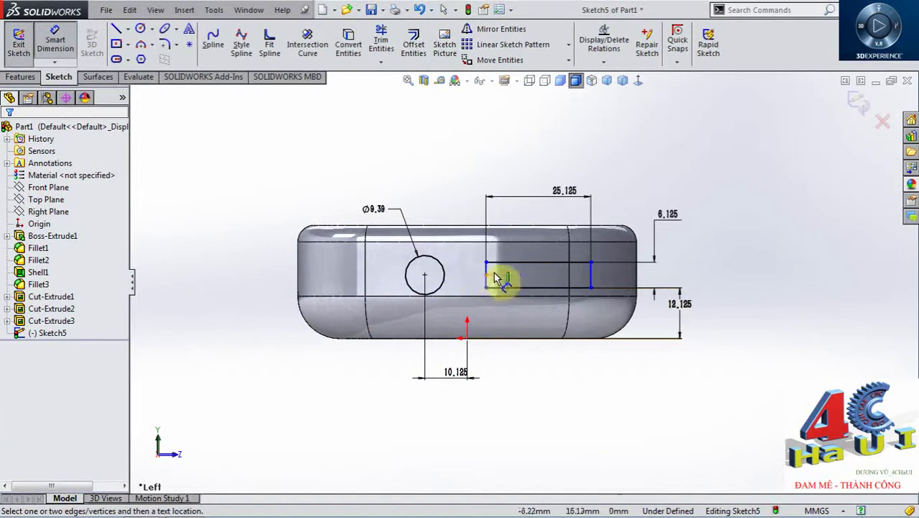
scroll(496, 280, down, 3)
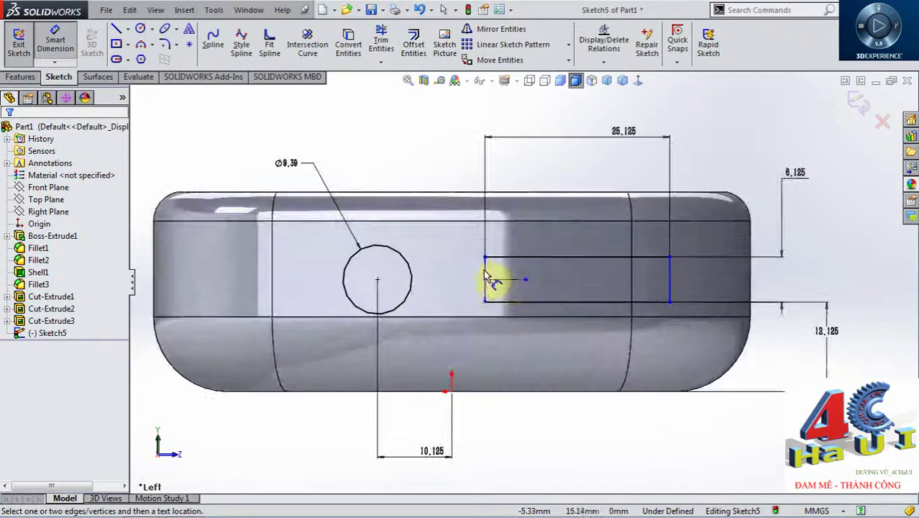
drag(485, 277, 406, 284)
click(414, 283)
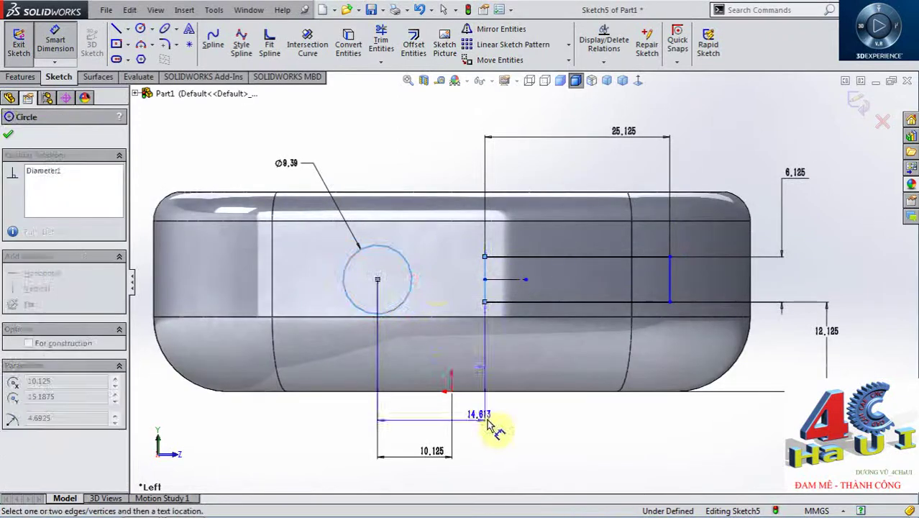
click(435, 343)
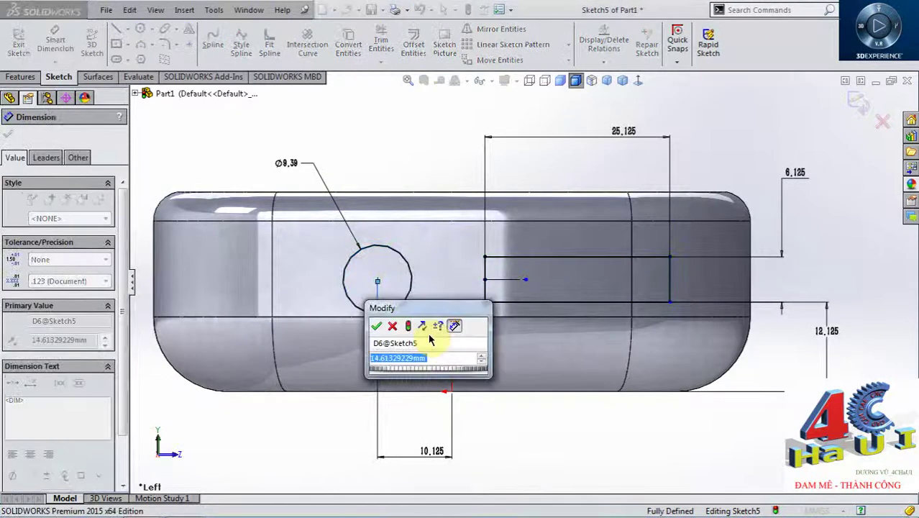
text(10.125)
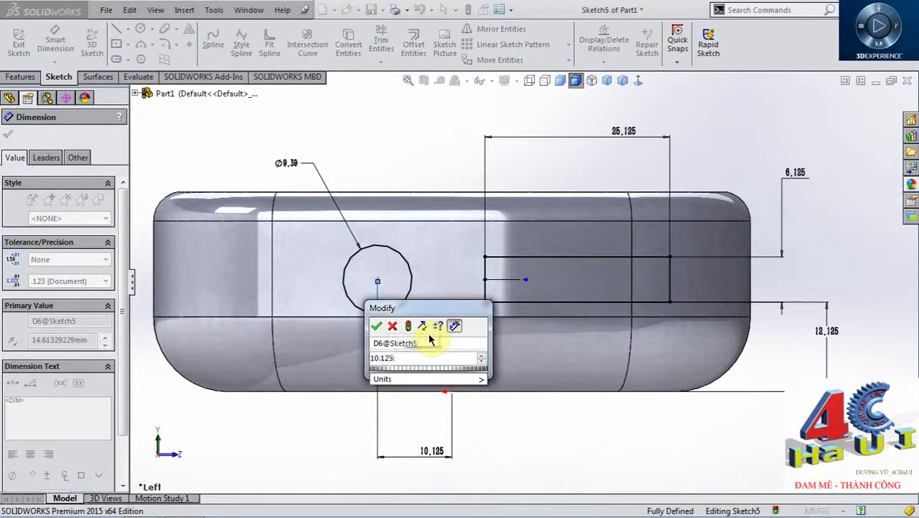
key(Return)
key(Escape)
scroll(499, 283, up, 2)
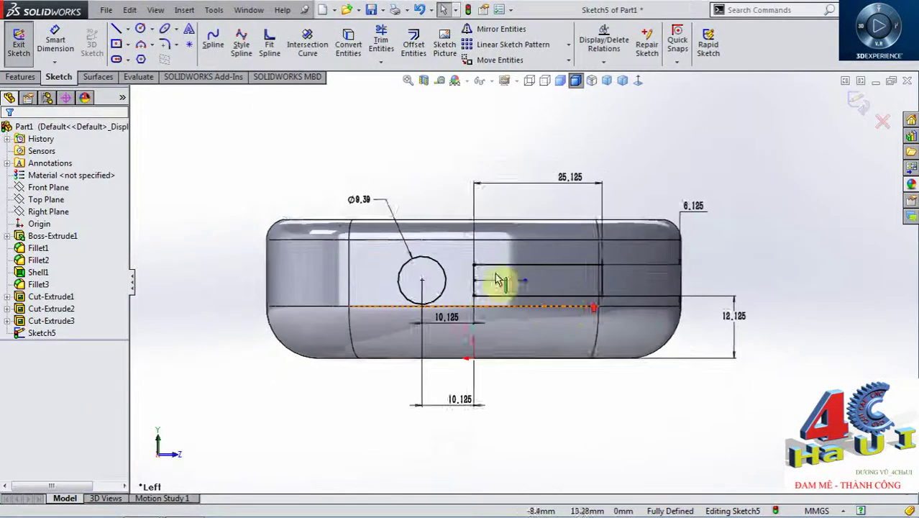
scroll(574, 300, down, 1)
Box-select the slot rectangle and round its four corners with 1.375 mm sketch fillets
click(165, 43)
drag(403, 155, 695, 403)
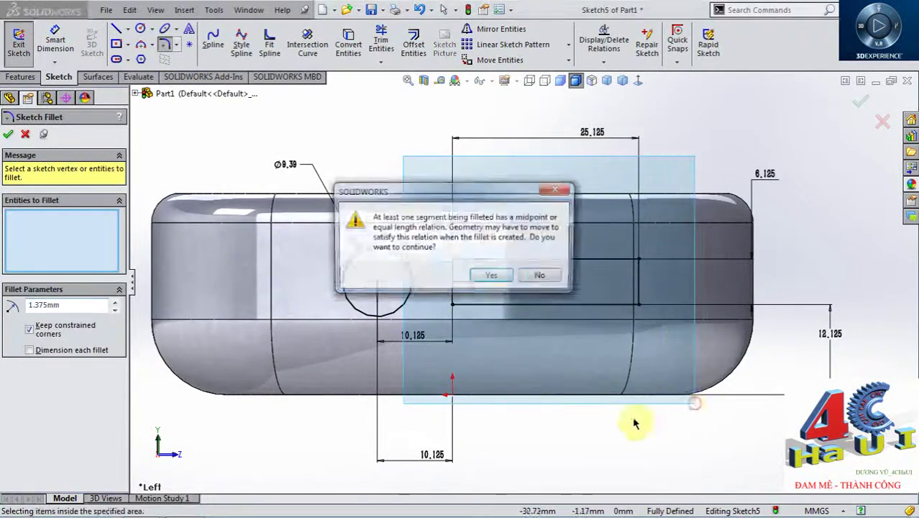
click(492, 276)
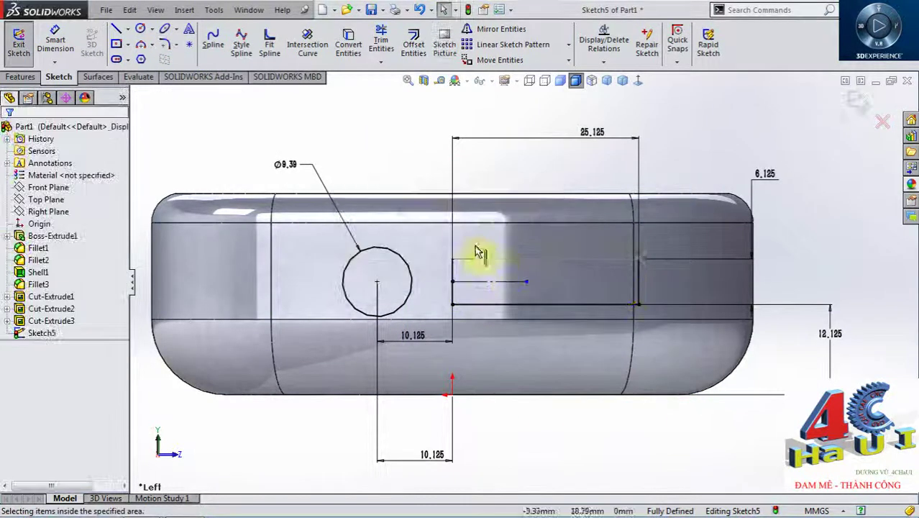
click(170, 45)
drag(439, 213, 729, 359)
click(494, 277)
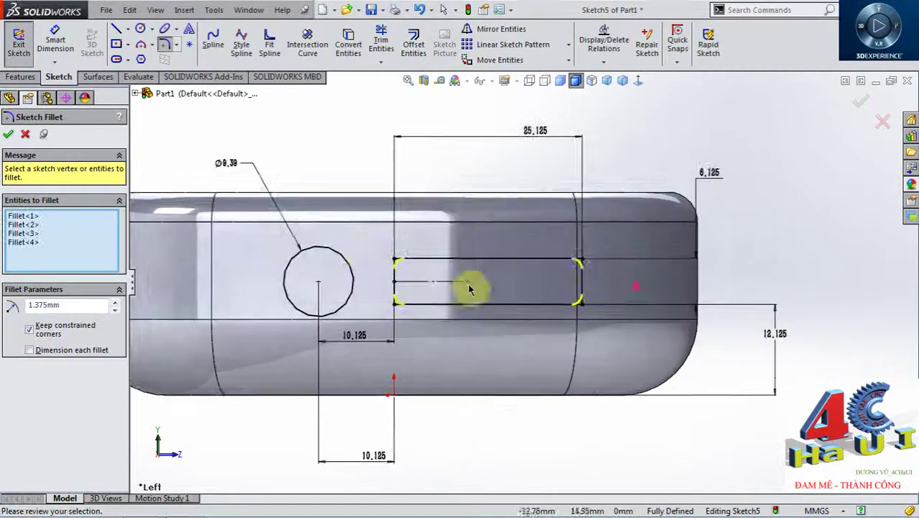
click(8, 133)
click(8, 134)
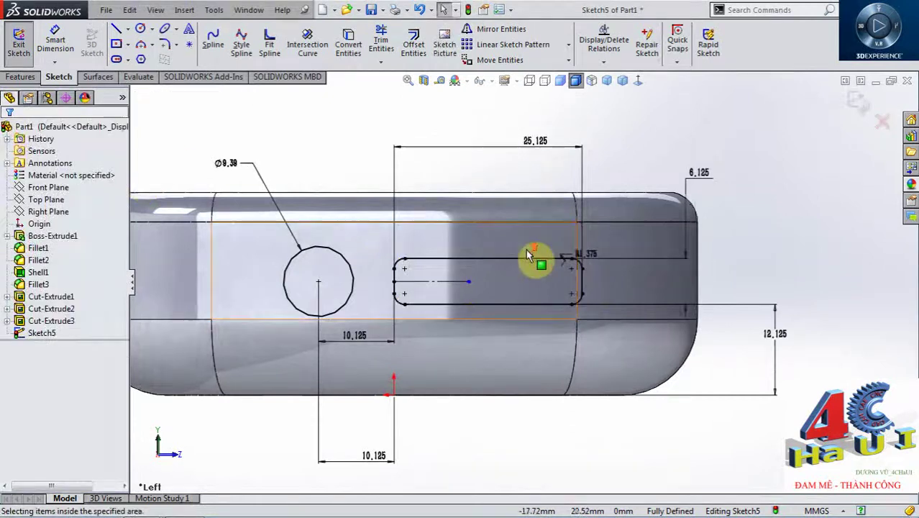
mouse_move(529, 255)
middle_down()
mouse_move(248, 189)
mouse_move(410, 226)
middle_up()
click(411, 226)
Set up an extruded cut from the slot sketch with a Through All end condition
click(21, 76)
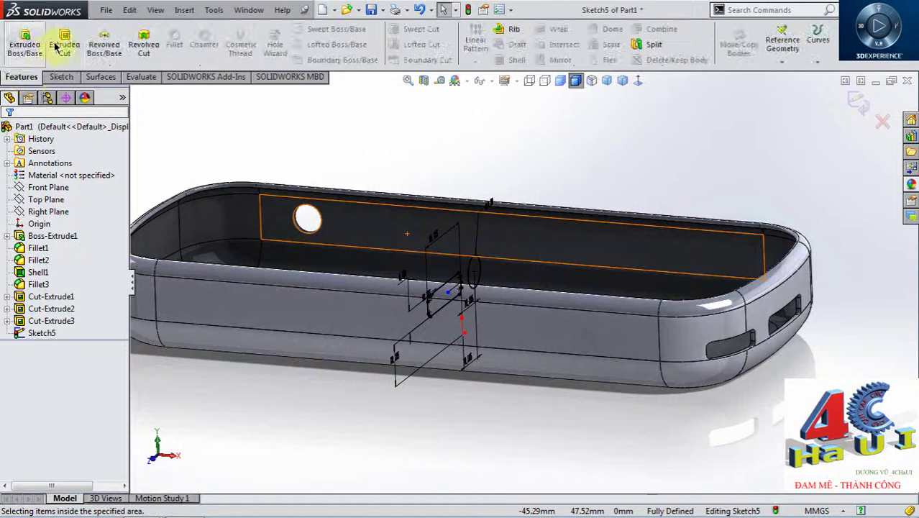
click(65, 39)
click(90, 212)
click(79, 243)
click(90, 212)
click(84, 234)
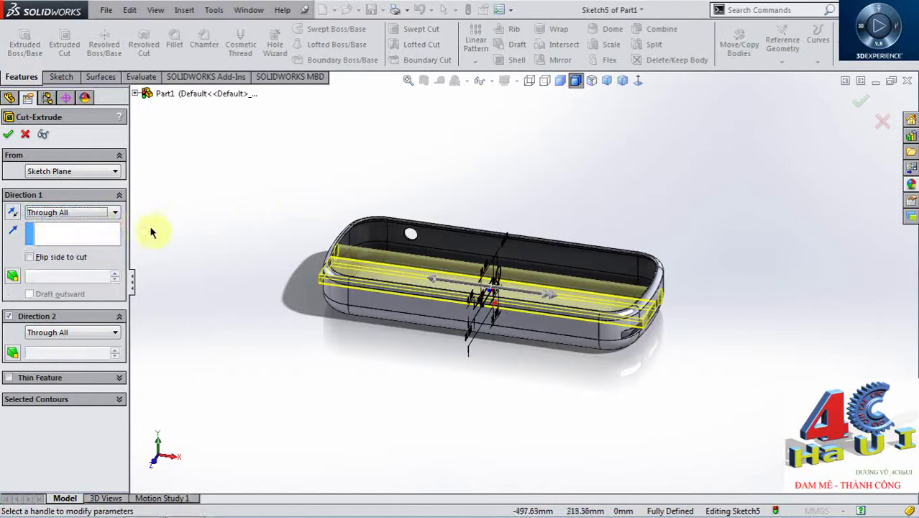
click(111, 215)
click(99, 235)
mouse_move(532, 190)
middle_down()
mouse_move(530, 226)
mouse_move(488, 236)
middle_up()
key(Return)
Create the Through All extruded cut through the end wall as Cut-Extrude4
click(64, 44)
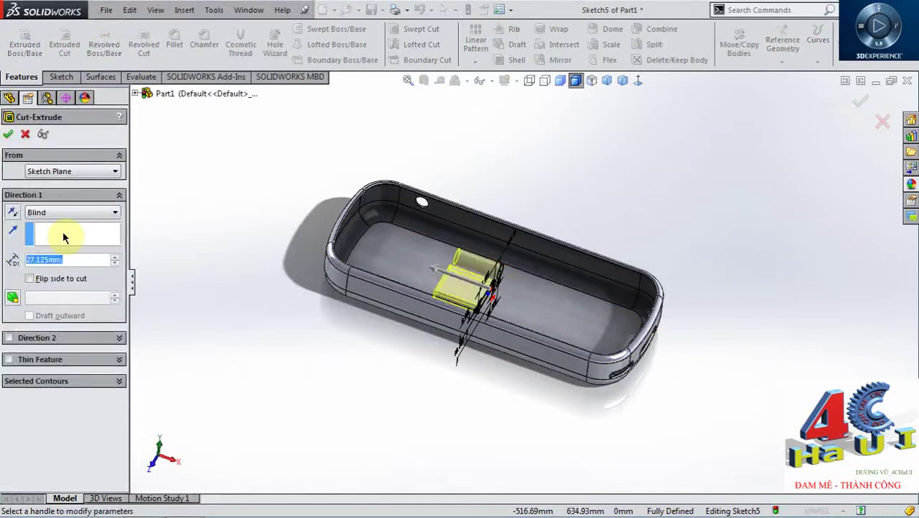
click(100, 211)
click(43, 225)
mouse_move(504, 194)
middle_down()
mouse_move(583, 199)
mouse_move(530, 247)
mouse_move(537, 247)
middle_up()
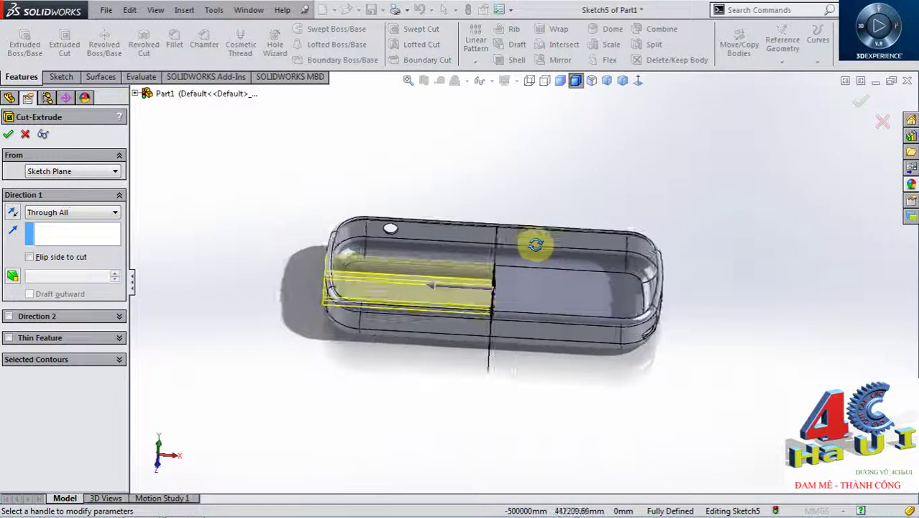
click(9, 135)
mouse_move(380, 277)
middle_down()
mouse_move(376, 289)
mouse_move(401, 208)
mouse_move(580, 257)
mouse_move(424, 199)
mouse_move(474, 189)
mouse_move(693, 184)
mouse_move(635, 217)
mouse_move(614, 214)
mouse_move(617, 229)
mouse_move(647, 231)
middle_up()
scroll(431, 291, down, 2)
scroll(403, 273, down, 2)
scroll(497, 302, down, 1)
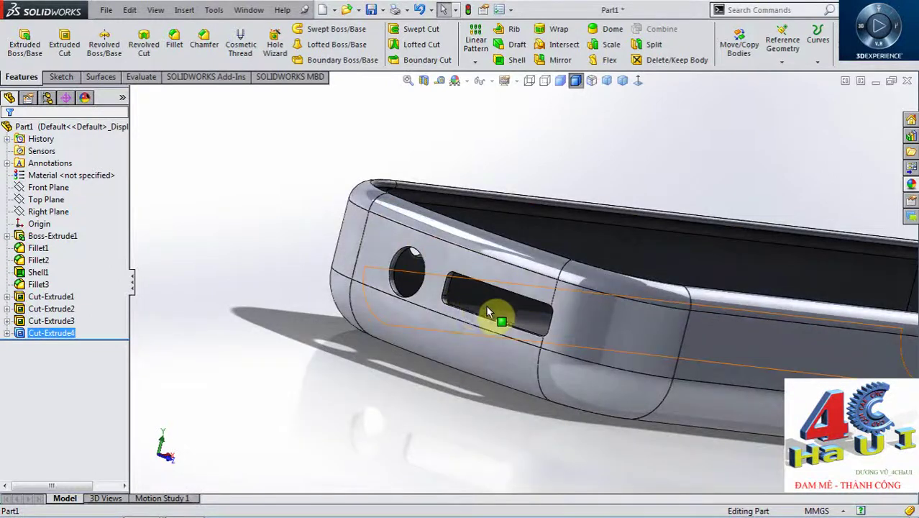
mouse_move(492, 299)
middle_down()
mouse_move(453, 240)
mouse_move(436, 300)
mouse_move(472, 238)
mouse_move(473, 275)
mouse_move(444, 289)
middle_up()
scroll(480, 279, up, 1)
scroll(462, 304, up, 1)
click(451, 179)
mouse_move(570, 278)
middle_down()
mouse_move(432, 263)
mouse_move(411, 288)
mouse_move(452, 295)
mouse_move(482, 324)
mouse_move(517, 248)
mouse_move(558, 285)
mouse_move(538, 270)
middle_up()
scroll(537, 270, down, 3)
scroll(463, 236, down, 2)
scroll(479, 220, down, 2)
scroll(599, 222, up, 3)
scroll(677, 274, up, 3)
mouse_move(677, 273)
middle_down()
mouse_move(570, 213)
mouse_move(562, 230)
mouse_move(602, 287)
middle_up()
scroll(505, 263, down, 3)
scroll(464, 248, down, 2)
scroll(458, 275, down, 2)
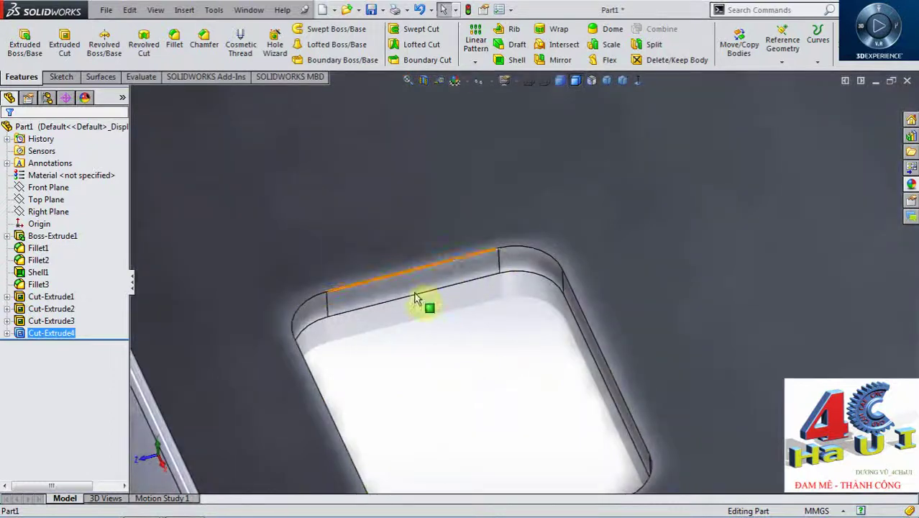
scroll(447, 295, up, 2)
scroll(460, 293, down, 1)
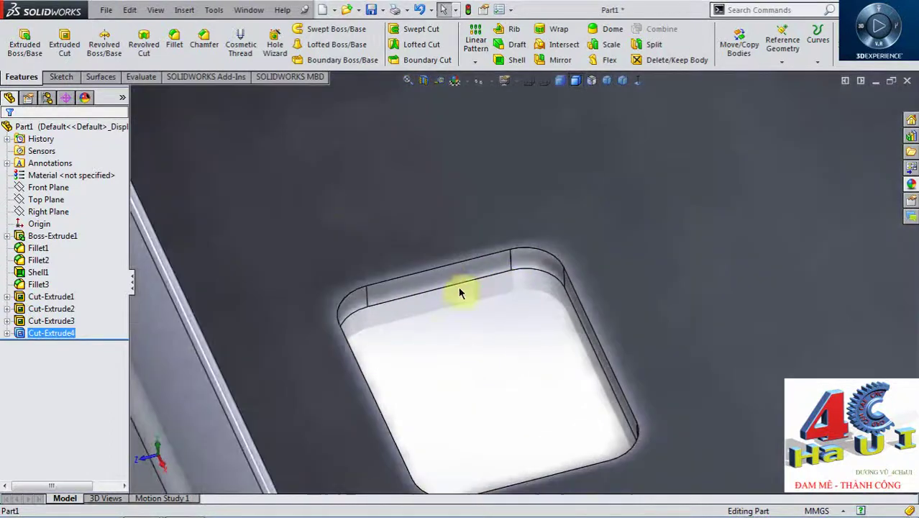
Apply a full-round fillet to the slot by picking its side faces
click(177, 43)
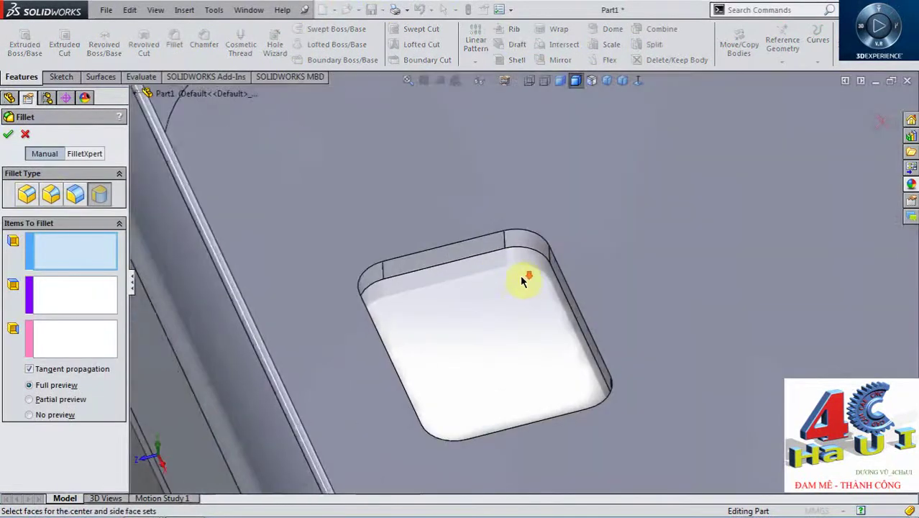
scroll(523, 277, up, 1)
scroll(513, 267, down, 2)
click(416, 245)
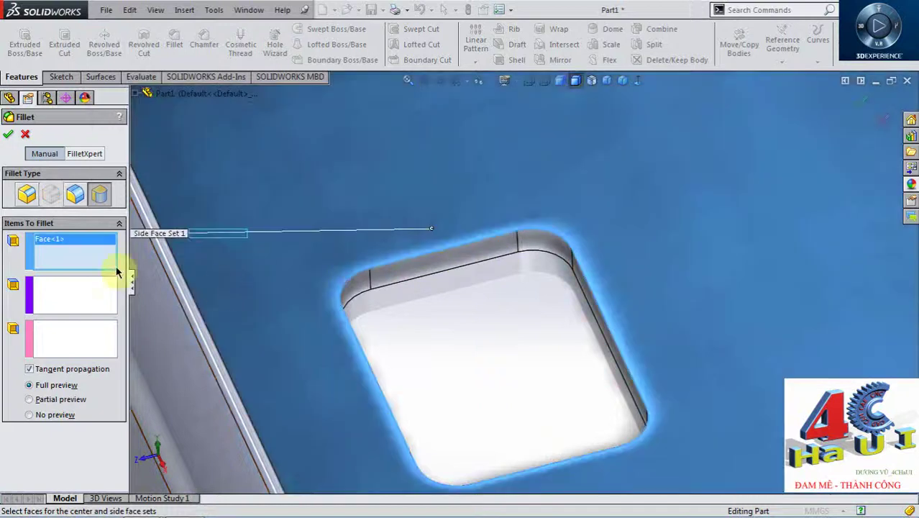
click(91, 348)
middle_drag(431, 304, 346, 309)
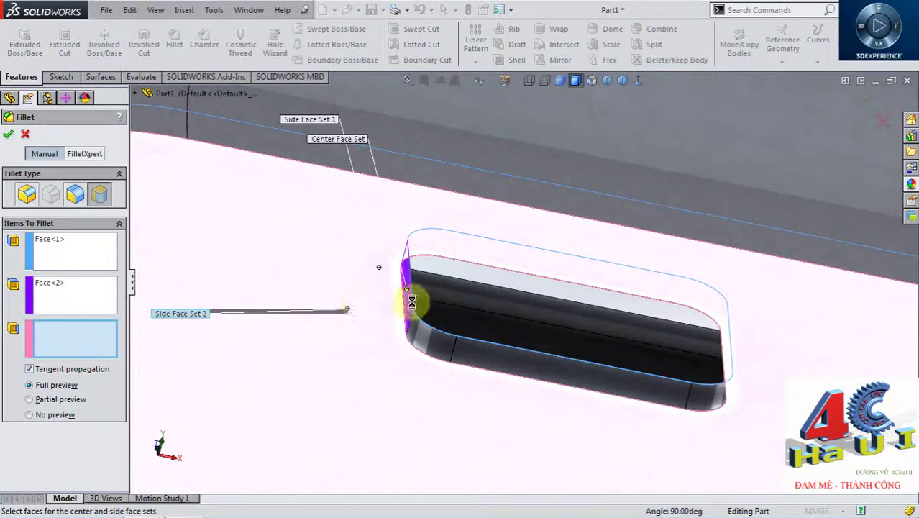
click(461, 311)
mouse_move(468, 308)
middle_down()
mouse_move(393, 395)
mouse_move(389, 461)
middle_up()
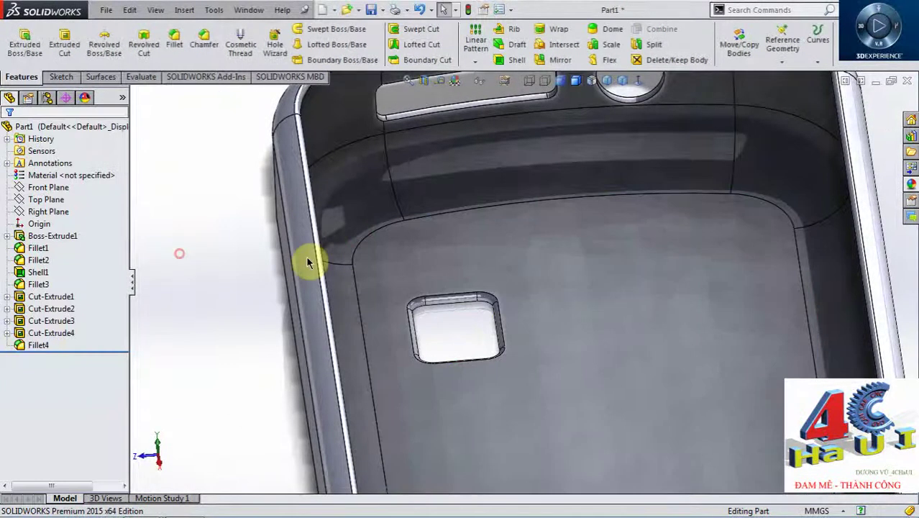
Inspect the rounded slot and the round side hole, then begin a fillet on the hole
mouse_move(304, 262)
middle_down()
mouse_move(404, 282)
mouse_move(405, 318)
middle_up()
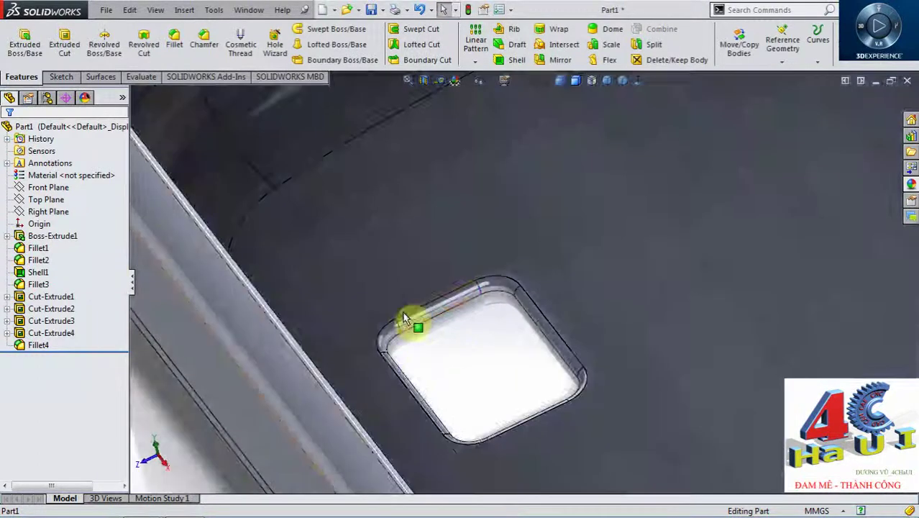
scroll(502, 354, up, 5)
middle_drag(574, 284, 589, 150)
scroll(547, 159, down, 4)
scroll(545, 158, down, 3)
scroll(520, 173, down, 2)
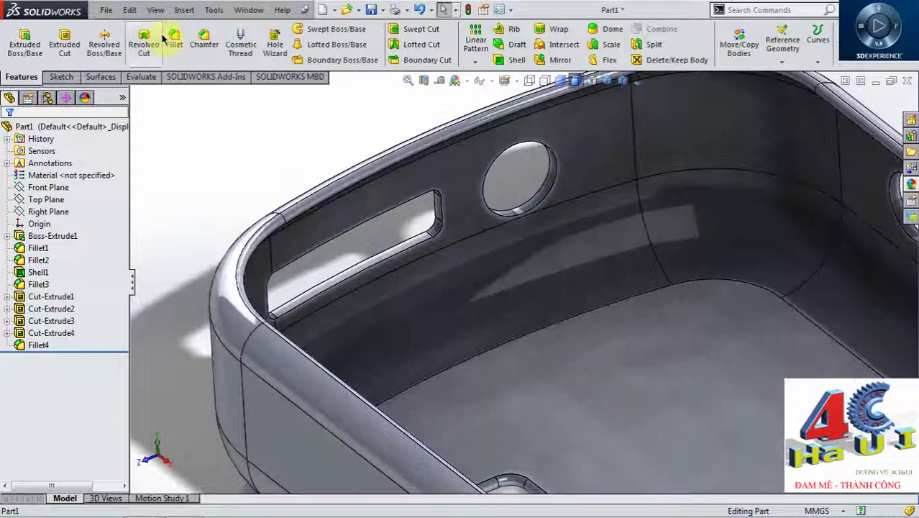
click(173, 38)
scroll(597, 187, down, 2)
Pick side faces around the round hole for a full-round fillet, removing two wrongly picked faces
click(575, 154)
scroll(544, 185, down, 3)
click(540, 186)
scroll(508, 246, up, 4)
middle_drag(498, 279, 550, 251)
scroll(523, 257, down, 2)
scroll(496, 248, down, 3)
click(430, 237)
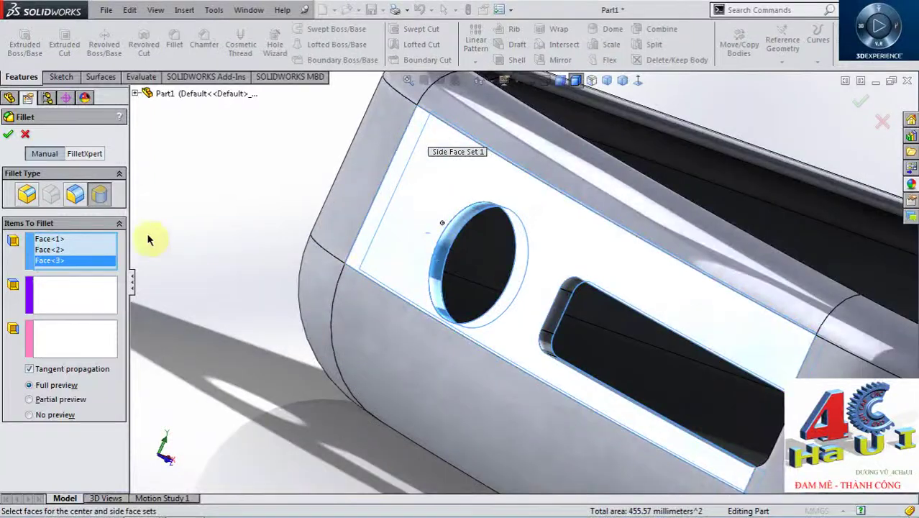
scroll(477, 236, up, 3)
right_click(63, 260)
click(96, 281)
right_click(56, 254)
click(85, 272)
Use the hole's inner wall as centre face and the opposite face as third set, creating Fillet5
scroll(464, 316, down, 2)
scroll(476, 322, down, 2)
click(427, 282)
click(74, 341)
click(431, 259)
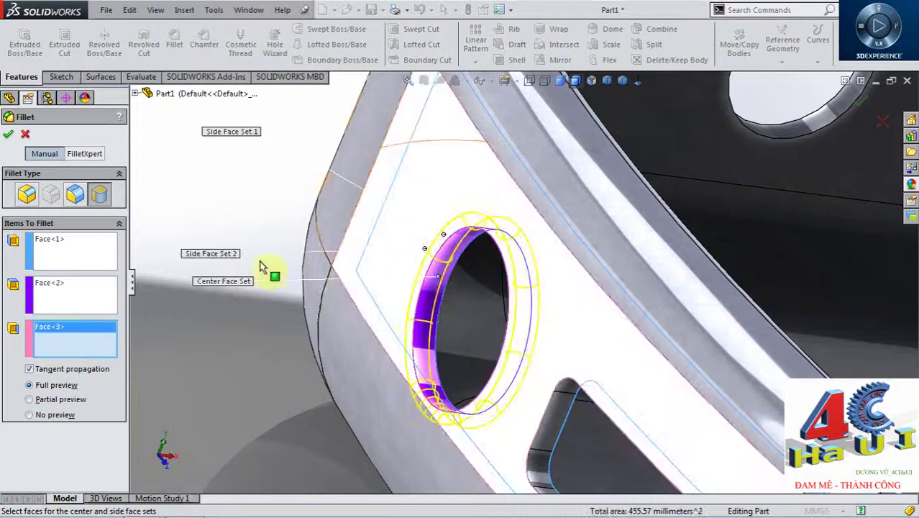
scroll(160, 228, up, 3)
scroll(281, 380, up, 3)
key(Return)
Add a full-round fillet on the slot using its outer face and the top face
mouse_move(723, 400)
middle_down()
mouse_move(579, 331)
mouse_move(649, 390)
middle_up()
click(178, 45)
scroll(567, 350, down, 3)
click(429, 264)
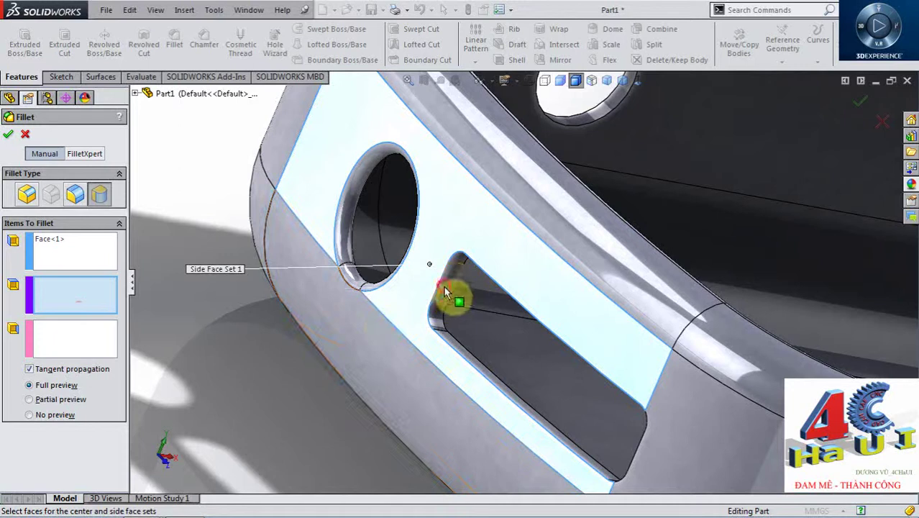
click(103, 332)
scroll(431, 324, up, 5)
mouse_move(429, 318)
middle_down()
mouse_move(356, 326)
mouse_move(411, 281)
middle_up()
scroll(389, 284, down, 2)
scroll(355, 290, down, 3)
click(223, 298)
scroll(324, 338, up, 3)
scroll(437, 308, down, 3)
scroll(449, 308, down, 2)
scroll(508, 289, up, 3)
key(Return)
scroll(455, 314, up, 2)
scroll(503, 338, down, 3)
Select the slot's two side faces and its wall as centre face for another full-round fillet
click(174, 41)
scroll(390, 353, down, 2)
scroll(459, 302, down, 2)
click(458, 302)
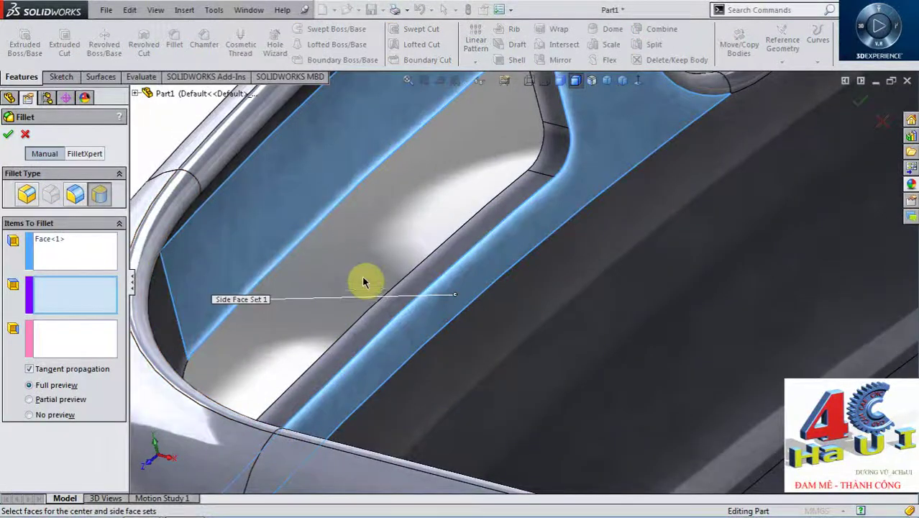
click(433, 274)
scroll(411, 319, up, 3)
scroll(486, 288, down, 2)
click(79, 351)
middle_drag(238, 356, 242, 349)
click(292, 341)
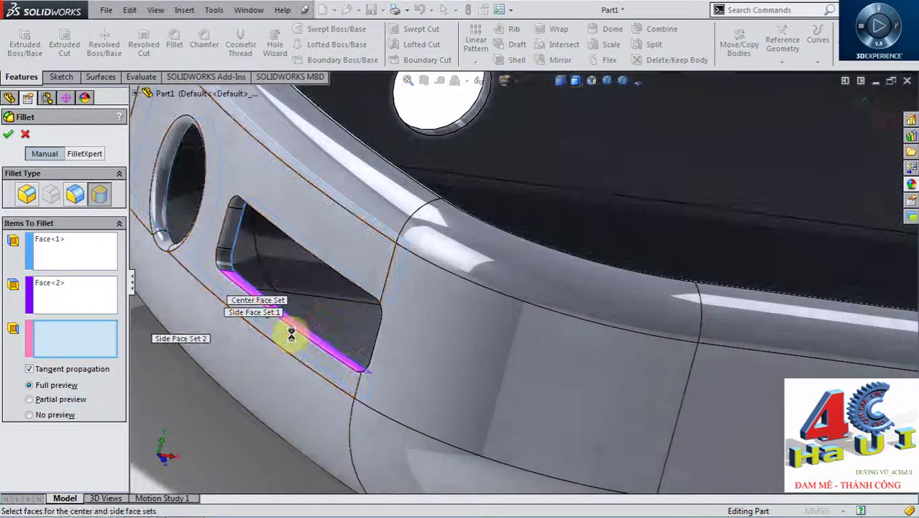
Check the slot fillet preview from above and confirm the full-round fillet
scroll(322, 339, up, 3)
mouse_move(323, 339)
middle_down()
mouse_move(362, 380)
mouse_move(412, 307)
middle_up()
scroll(328, 298, down, 3)
scroll(328, 302, down, 2)
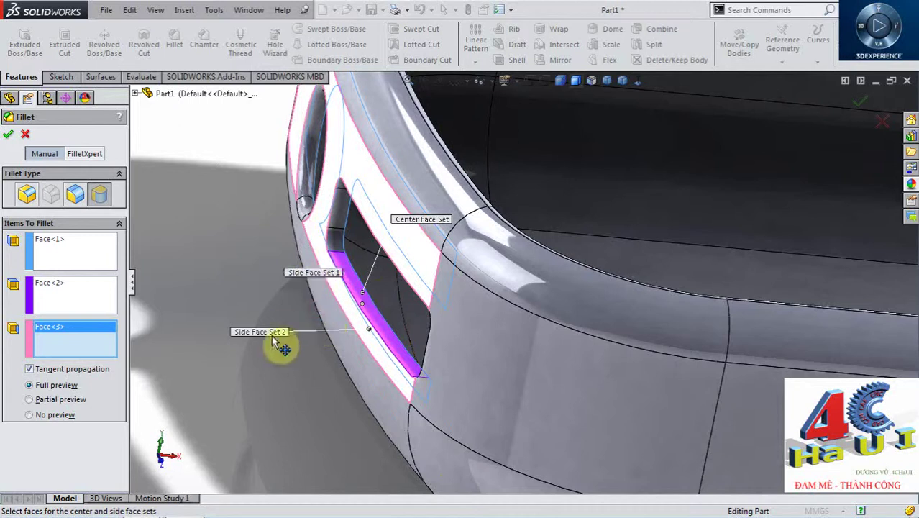
mouse_move(280, 321)
middle_down()
mouse_move(396, 315)
mouse_move(388, 353)
mouse_move(401, 367)
middle_up()
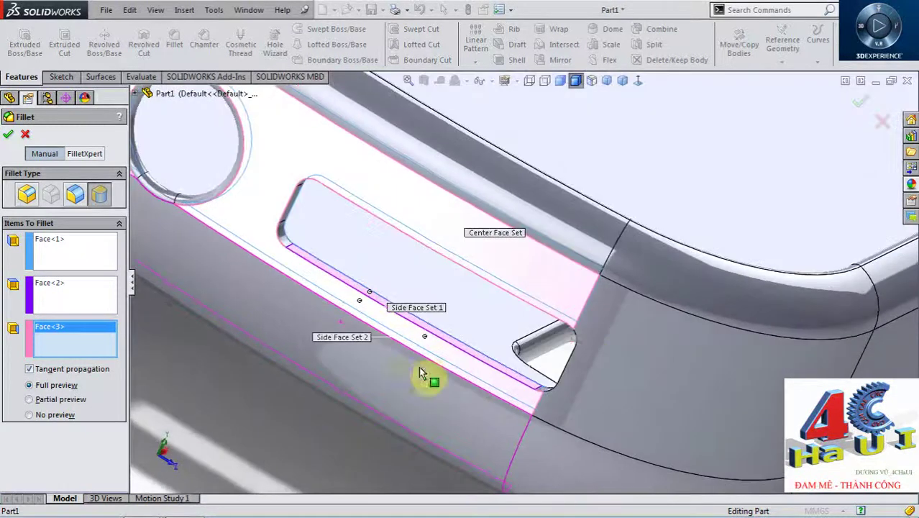
mouse_move(519, 348)
middle_down()
mouse_move(550, 366)
mouse_move(534, 395)
mouse_move(595, 328)
mouse_move(467, 272)
mouse_move(593, 280)
mouse_move(546, 270)
mouse_move(528, 201)
mouse_move(527, 238)
mouse_move(177, 66)
middle_up()
key(Return)
click(174, 43)
click(37, 192)
Round both slot edges with a 0.625 mm constant-radius fillet, creating Fillet6
scroll(431, 282, down, 1)
scroll(432, 237, down, 1)
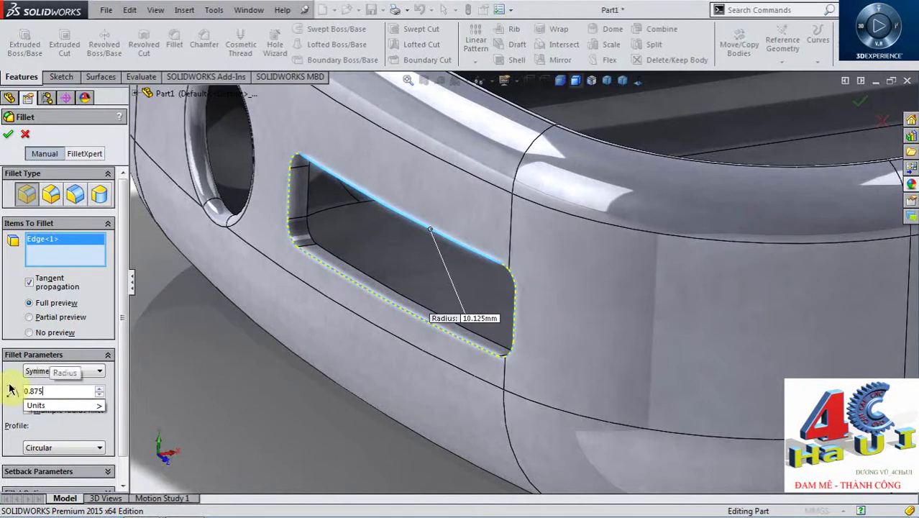
scroll(377, 238, up, 3)
middle_drag(378, 238, 351, 222)
scroll(340, 258, down, 4)
middle_drag(340, 257, 433, 256)
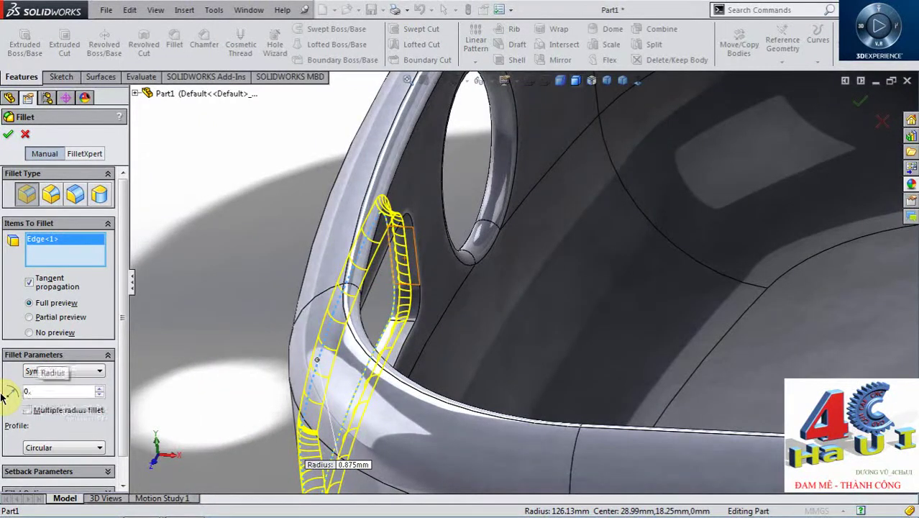
text(625)
key(Return)
click(416, 253)
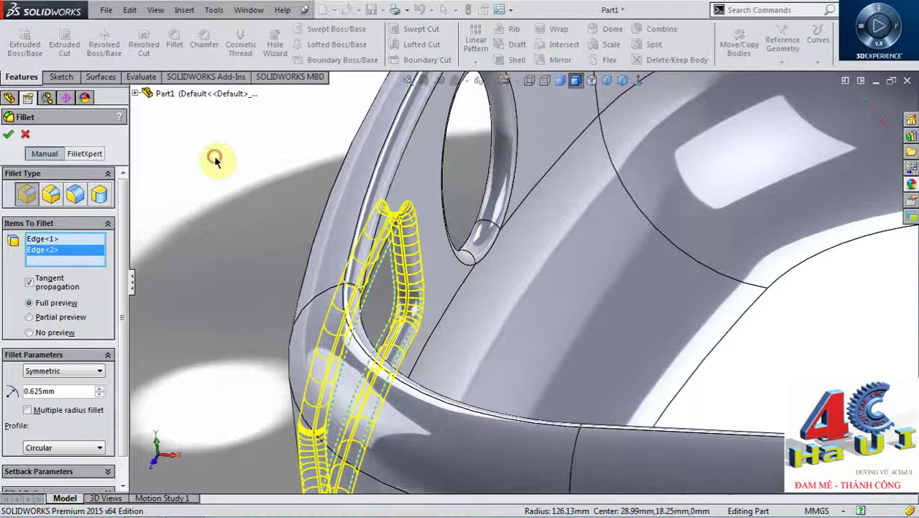
key(Return)
mouse_move(534, 328)
middle_down()
mouse_move(498, 287)
mouse_move(473, 339)
mouse_move(851, 312)
mouse_move(729, 267)
mouse_move(707, 342)
mouse_move(744, 350)
mouse_move(850, 339)
mouse_move(766, 342)
mouse_move(897, 359)
middle_up()
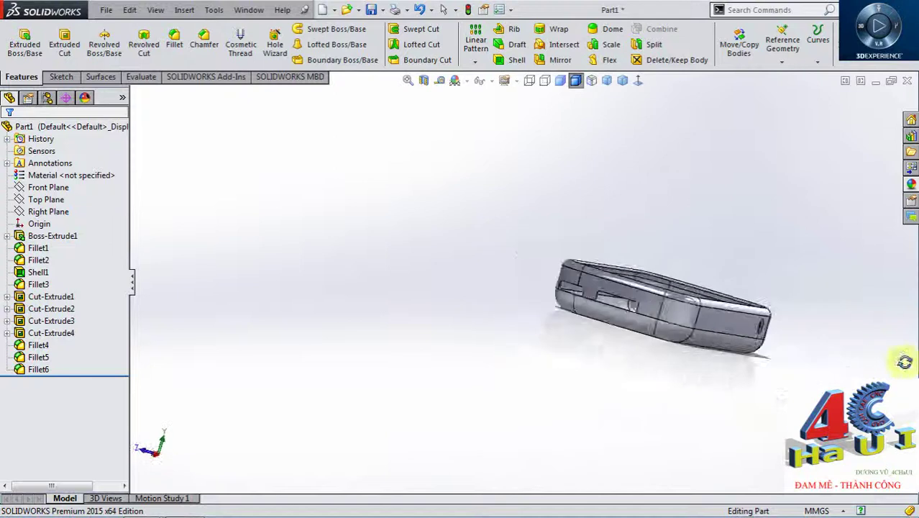
Start a fillet and select the edges of the left and right end slots
scroll(589, 319, down, 2)
scroll(359, 376, down, 3)
scroll(320, 259, down, 3)
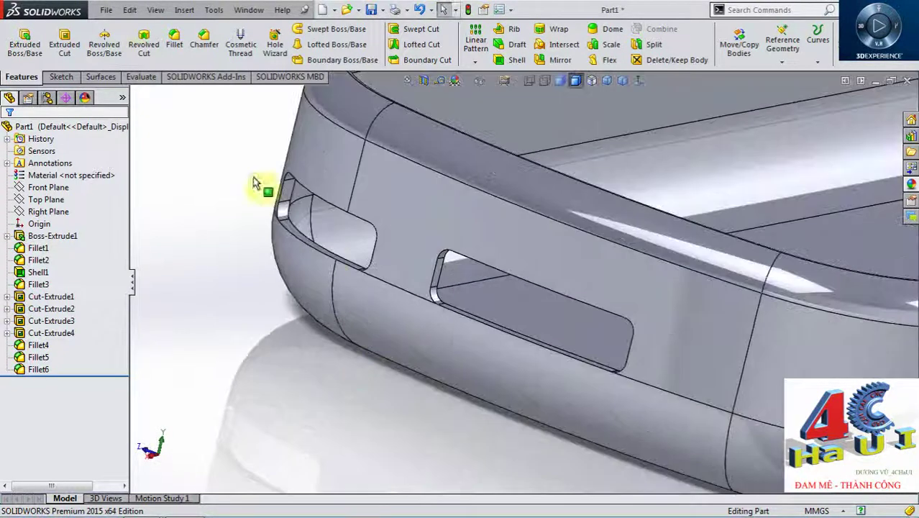
click(179, 43)
scroll(360, 226, down, 1)
scroll(343, 225, down, 2)
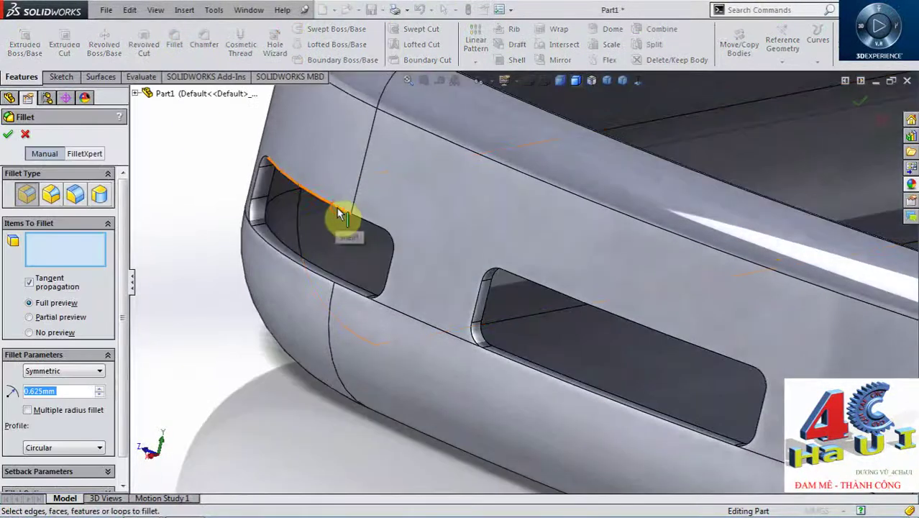
click(598, 311)
mouse_move(551, 339)
middle_down()
mouse_move(489, 322)
mouse_move(404, 359)
mouse_move(341, 186)
mouse_move(504, 185)
mouse_move(470, 252)
mouse_move(436, 359)
mouse_move(411, 365)
mouse_move(446, 378)
mouse_move(468, 301)
mouse_move(375, 289)
middle_up()
click(506, 177)
click(375, 289)
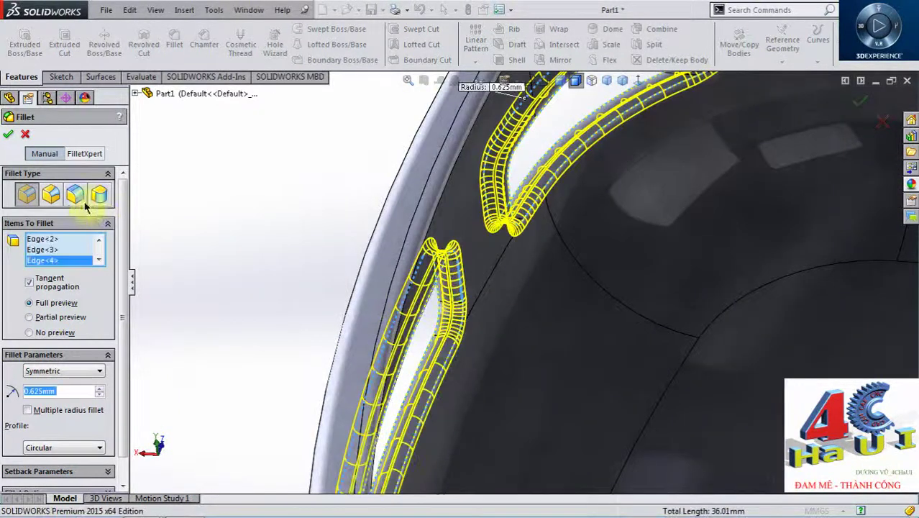
Add the side hole's edge to the 0.625 mm Fillet7 and inspect the rounded slot ends
scroll(763, 375, up, 5)
mouse_move(763, 375)
middle_down()
mouse_move(790, 374)
mouse_move(759, 353)
middle_up()
scroll(637, 325, down, 3)
click(624, 316)
mouse_move(588, 314)
middle_down()
mouse_move(509, 298)
mouse_move(398, 399)
mouse_move(466, 384)
middle_up()
scroll(434, 147, down, 3)
scroll(479, 141, down, 2)
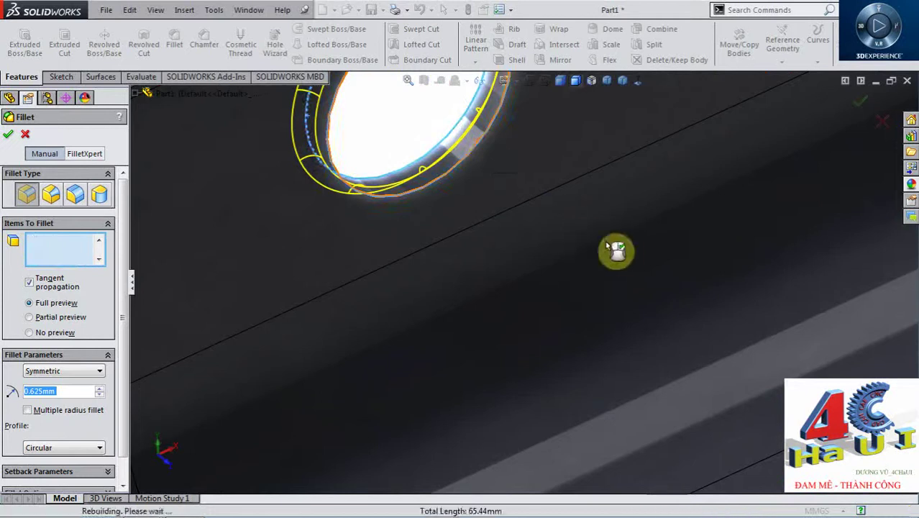
scroll(624, 257, up, 5)
middle_drag(564, 215, 468, 131)
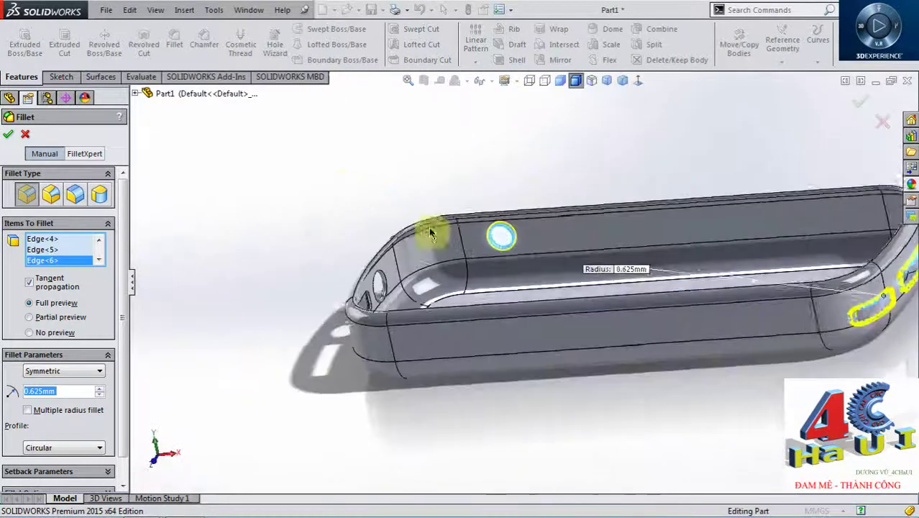
key(ctrl+7)
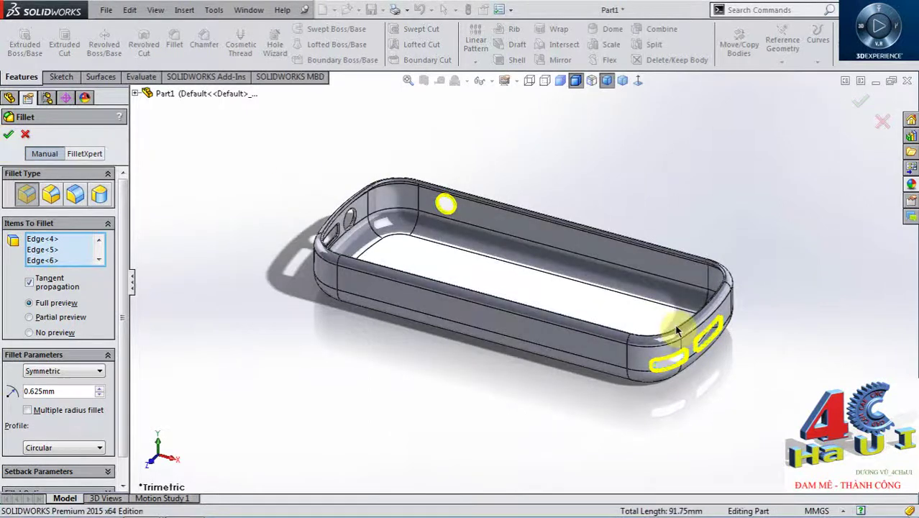
scroll(661, 353, down, 3)
scroll(487, 246, down, 3)
mouse_move(487, 246)
middle_down()
mouse_move(348, 182)
mouse_move(476, 283)
mouse_move(606, 323)
mouse_move(632, 362)
mouse_move(724, 372)
mouse_move(723, 335)
mouse_move(556, 275)
mouse_move(480, 288)
mouse_move(499, 301)
mouse_move(534, 303)
mouse_move(544, 231)
mouse_move(588, 172)
mouse_move(341, 232)
middle_up()
Create Plane1 as a reference plane offset 98 mm from the case's back face
right_drag(340, 232, 484, 161)
mouse_move(497, 236)
middle_down()
mouse_move(455, 266)
mouse_move(455, 302)
mouse_move(486, 294)
mouse_move(518, 227)
mouse_move(540, 142)
mouse_move(467, 260)
mouse_move(412, 216)
mouse_move(479, 231)
mouse_move(487, 242)
middle_up()
mouse_move(283, 314)
middle_down()
mouse_move(472, 257)
mouse_move(570, 144)
mouse_move(531, 148)
mouse_move(523, 59)
mouse_move(554, 189)
mouse_move(548, 202)
mouse_move(638, 181)
mouse_move(530, 203)
mouse_move(507, 188)
mouse_move(550, 190)
mouse_move(525, 197)
mouse_move(587, 187)
mouse_move(522, 207)
middle_up()
scroll(525, 197, up, 3)
click(522, 207)
click(679, 227)
middle_drag(585, 251, 537, 243)
click(537, 243)
click(782, 61)
click(784, 73)
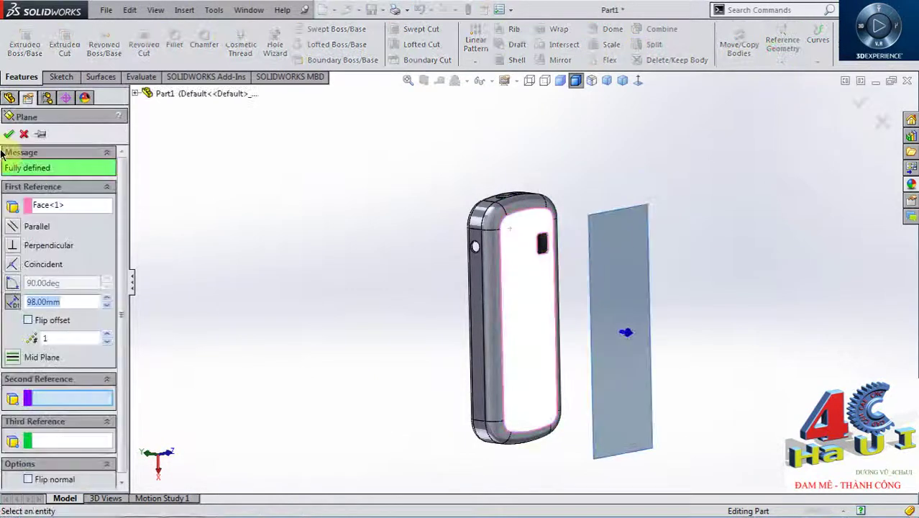
click(9, 133)
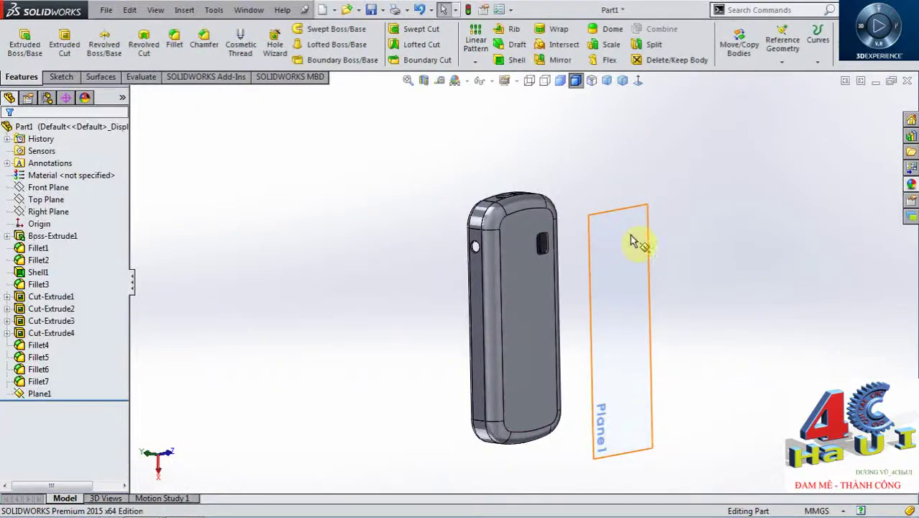
Start a sketch on Plane1 and draw a vertical line dimensioned to 50 mm
click(682, 190)
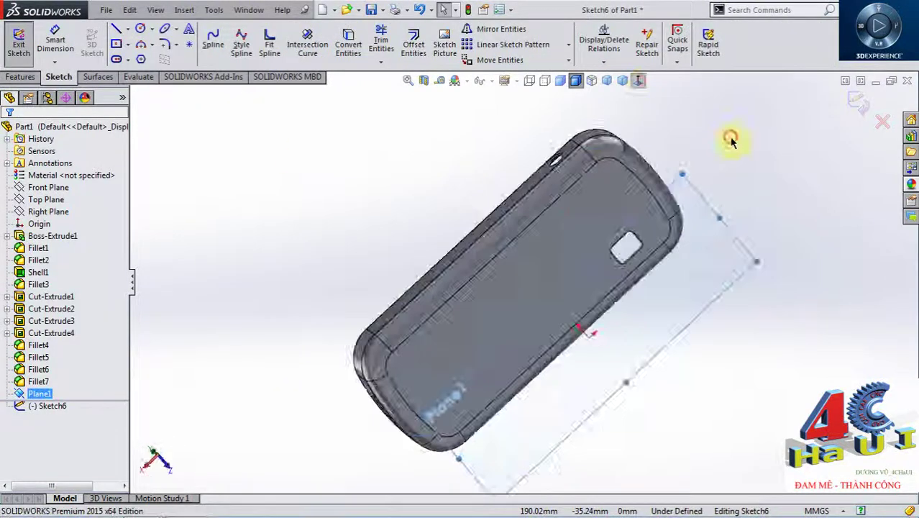
key(l)
scroll(723, 291, down, 3)
click(653, 191)
click(653, 351)
key(Escape)
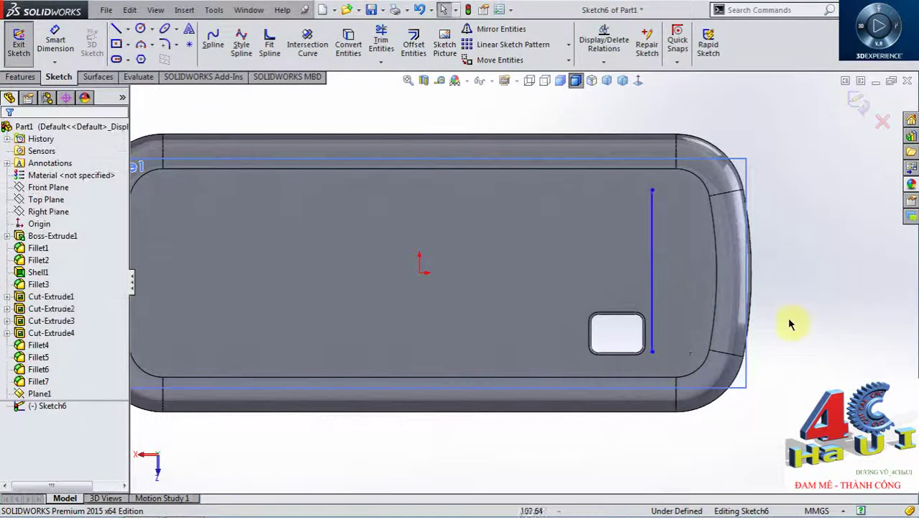
click(652, 277)
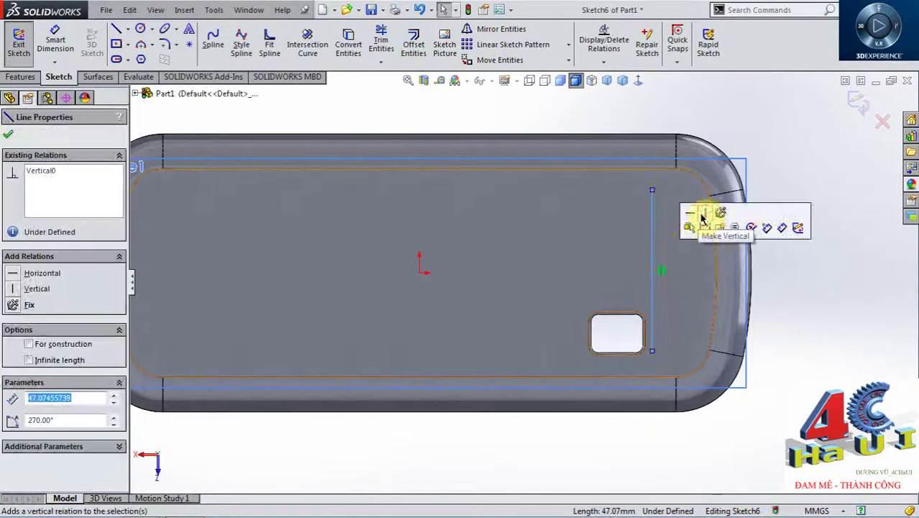
right_drag(810, 346, 794, 271)
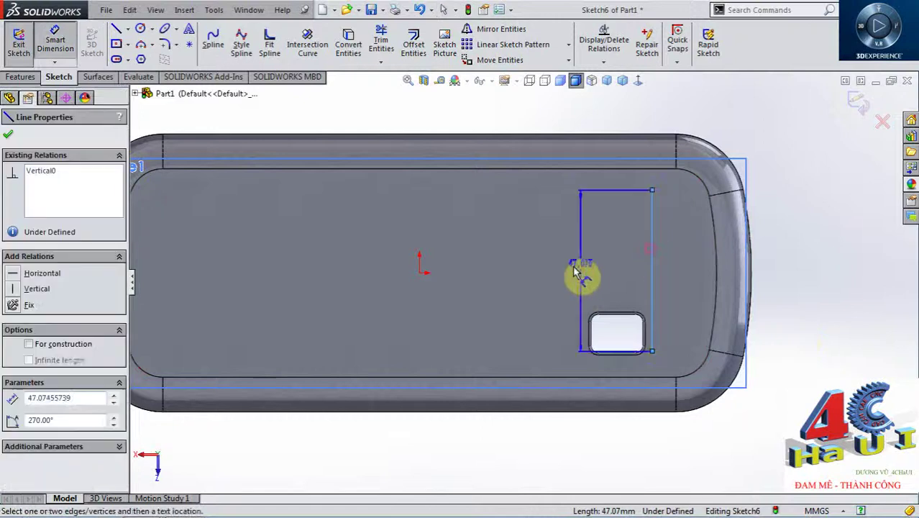
click(573, 272)
text(50)
key(Return)
key(Escape)
Draw a horizontal construction centerline from the origin and make the line's endpoints symmetric about it
key(l)
click(419, 272)
click(807, 272)
key(Escape)
click(757, 270)
click(811, 212)
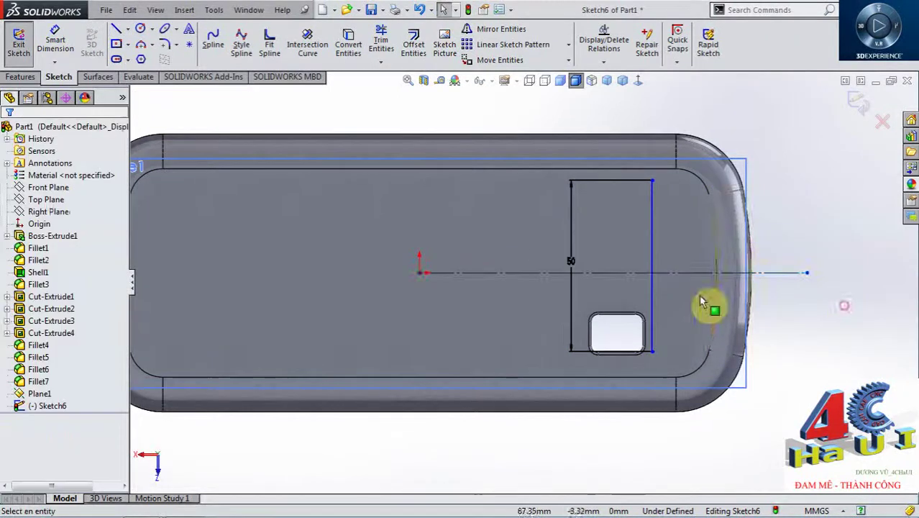
click(652, 180)
ctrl+click(652, 350)
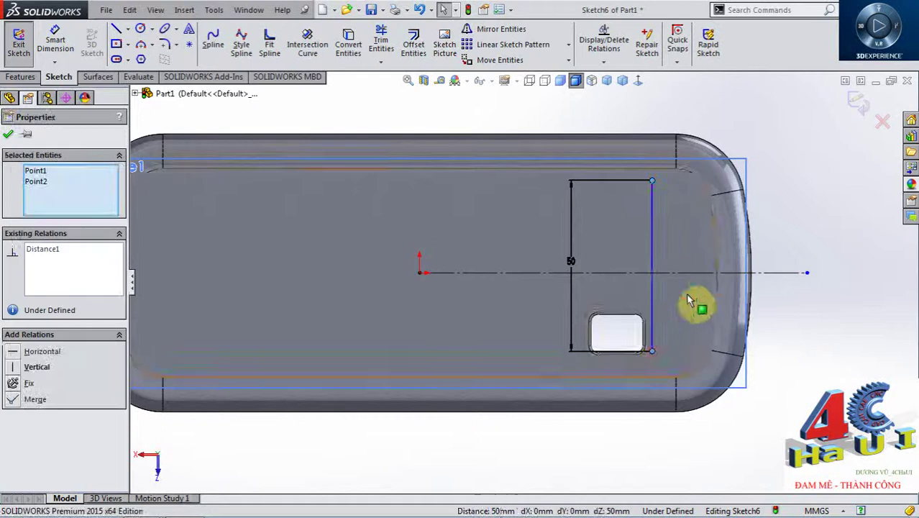
ctrl+click(712, 271)
click(738, 224)
Dimension the line 69.125 mm from the origin and tidy the dimension labels
drag(652, 298, 421, 277)
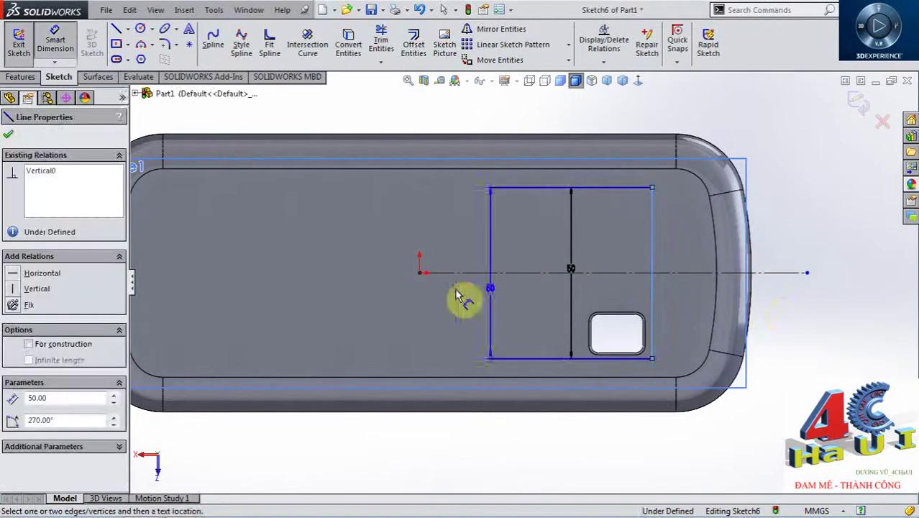
click(529, 440)
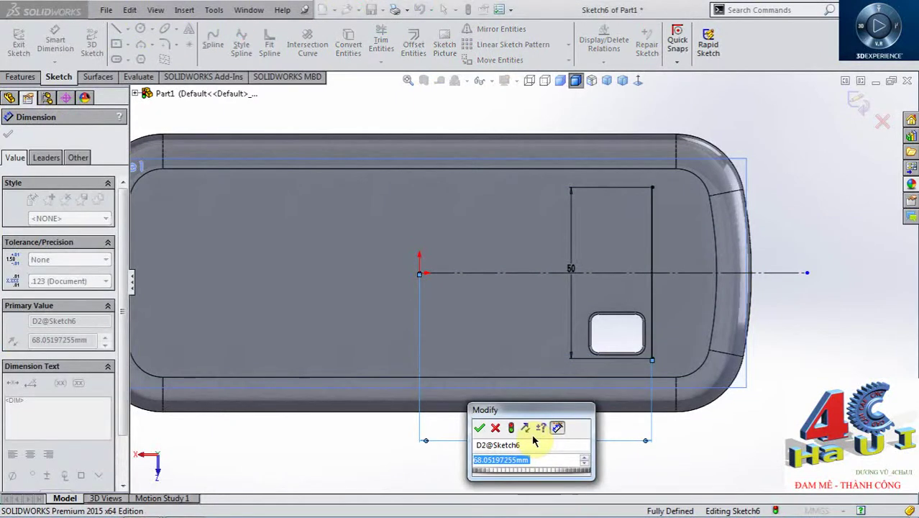
text(69)
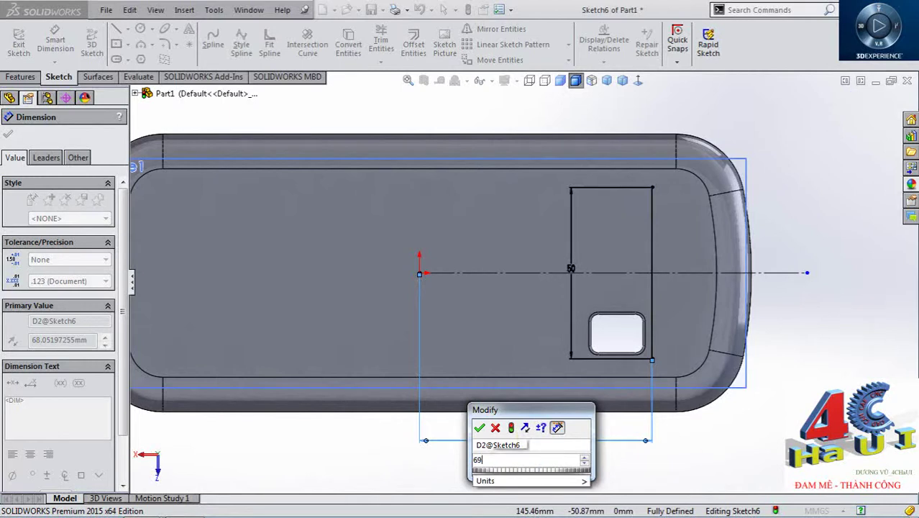
text(.12)
key(Return)
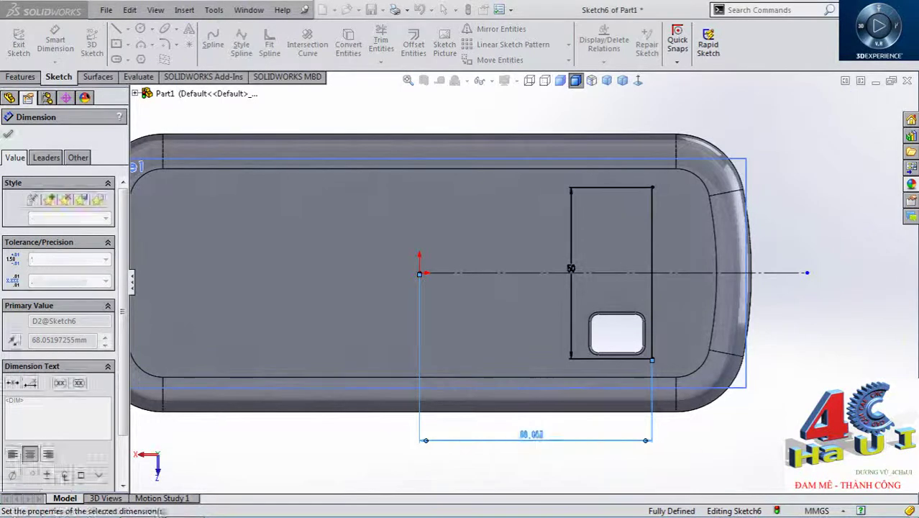
key(Escape)
scroll(914, 349, down, 1)
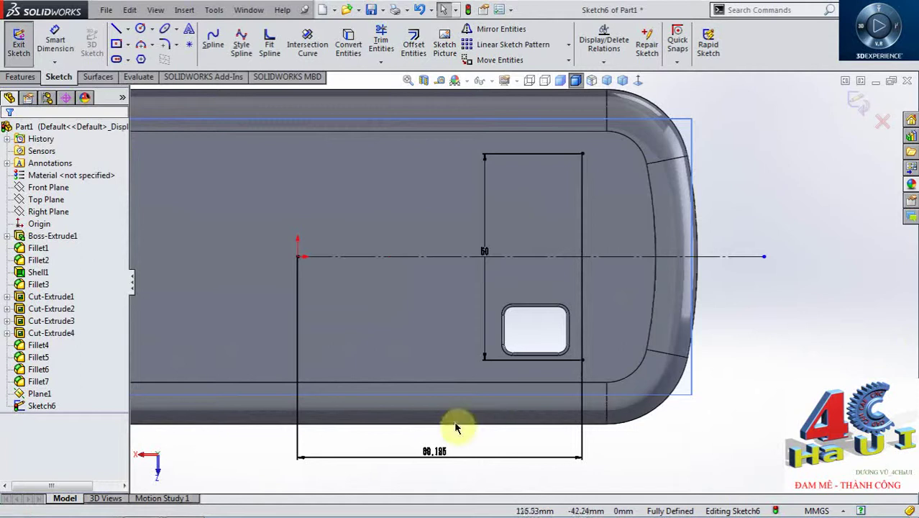
drag(439, 458, 461, 448)
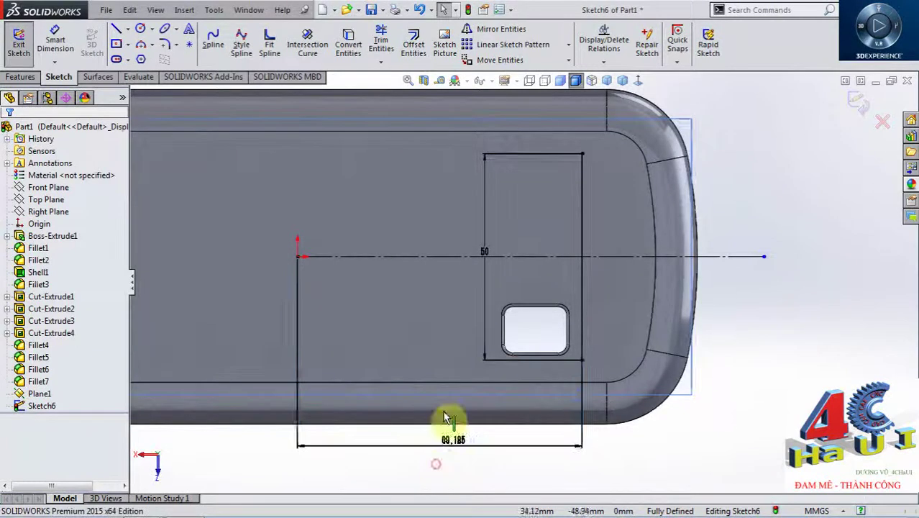
ctrl+middle_drag(513, 257, 503, 271)
click(502, 241)
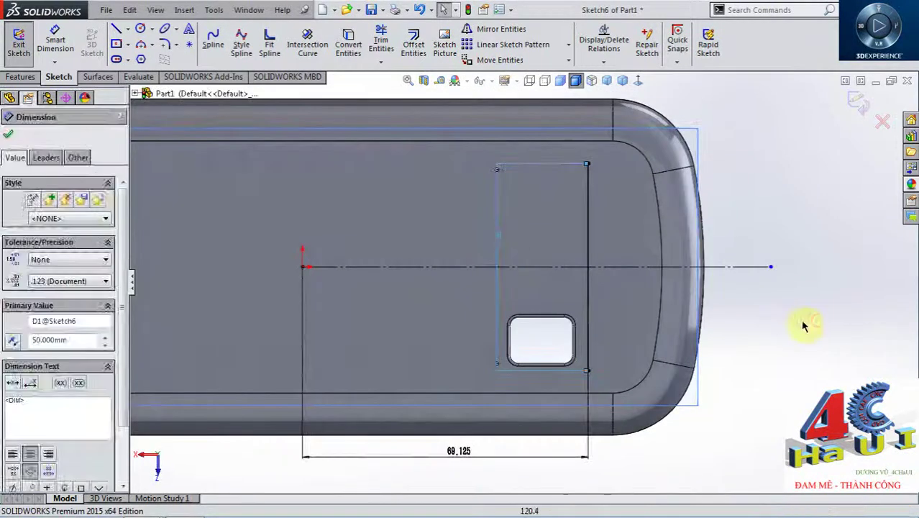
scroll(582, 336, up, 3)
click(588, 211)
click(746, 181)
scroll(507, 303, up, 2)
scroll(508, 302, down, 2)
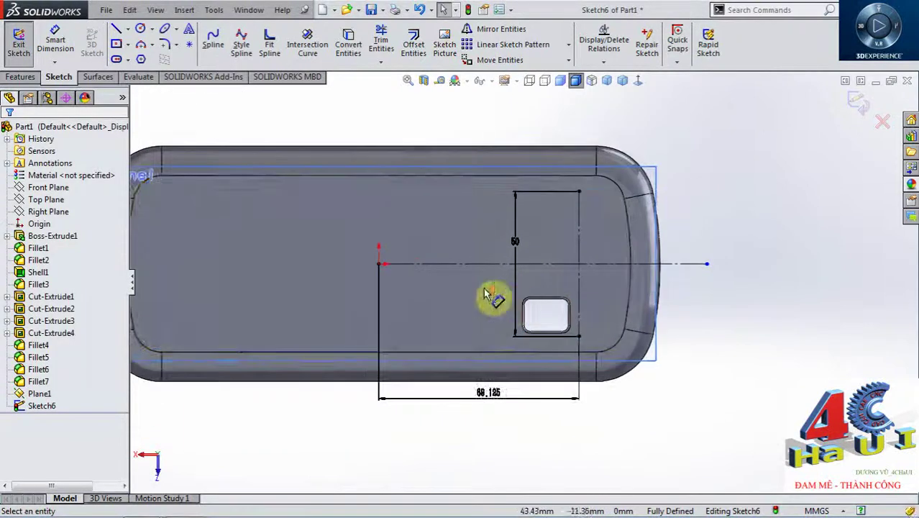
Add sketch text 'NOKIA' running along the vertical guide line Line1
click(190, 32)
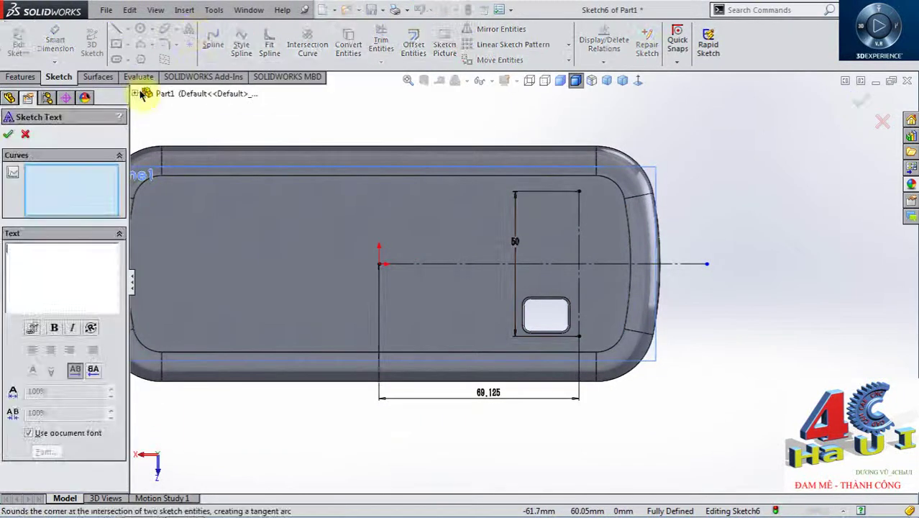
click(578, 245)
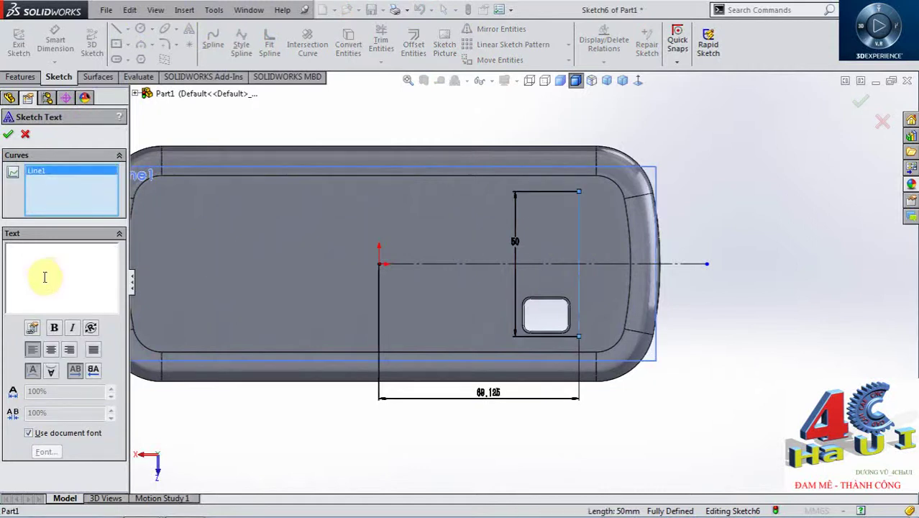
click(45, 277)
text(no)
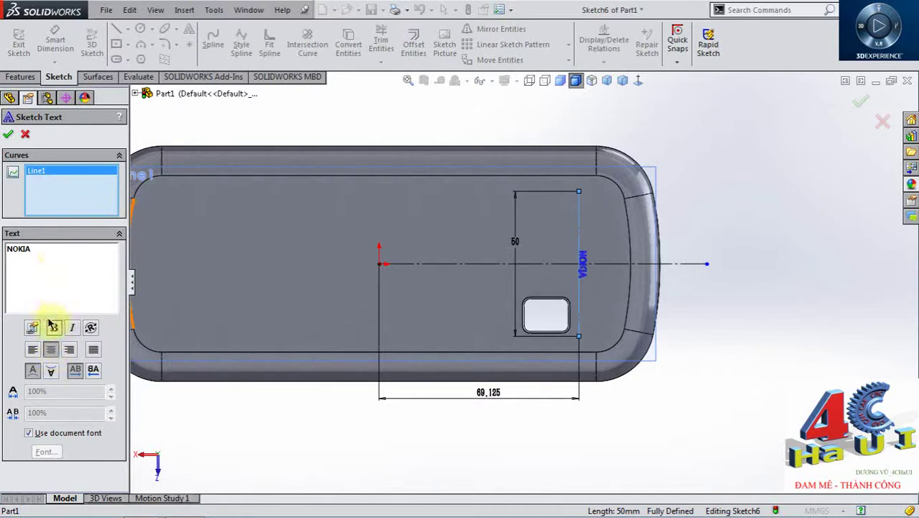
Replace the document font with Arial Narrow at a larger text height
click(27, 434)
click(46, 452)
text(30)
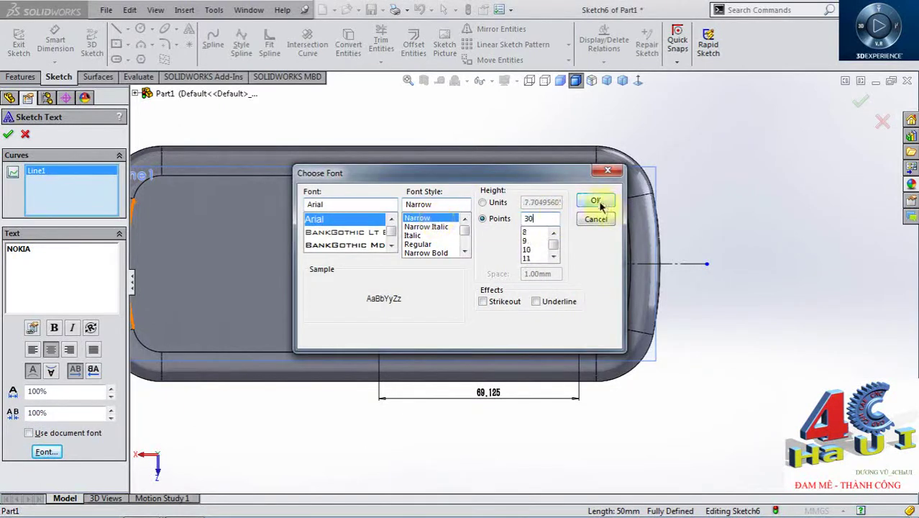
click(596, 202)
scroll(561, 287, down, 2)
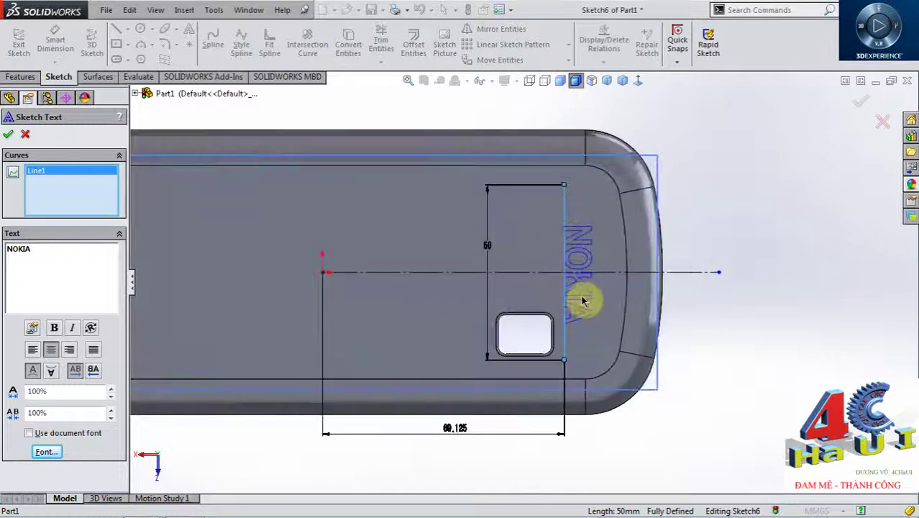
scroll(551, 302, up, 1)
scroll(518, 293, down, 1)
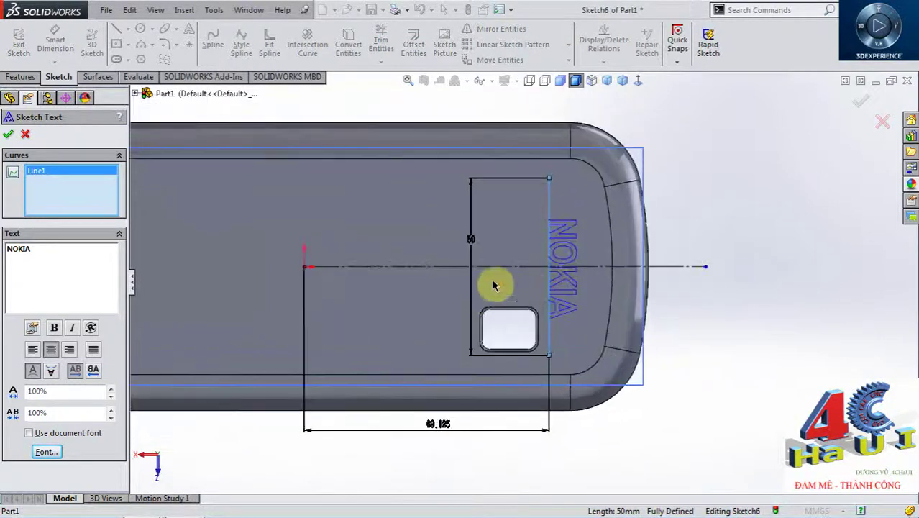
scroll(446, 296, up, 1)
scroll(437, 296, down, 1)
scroll(489, 295, up, 1)
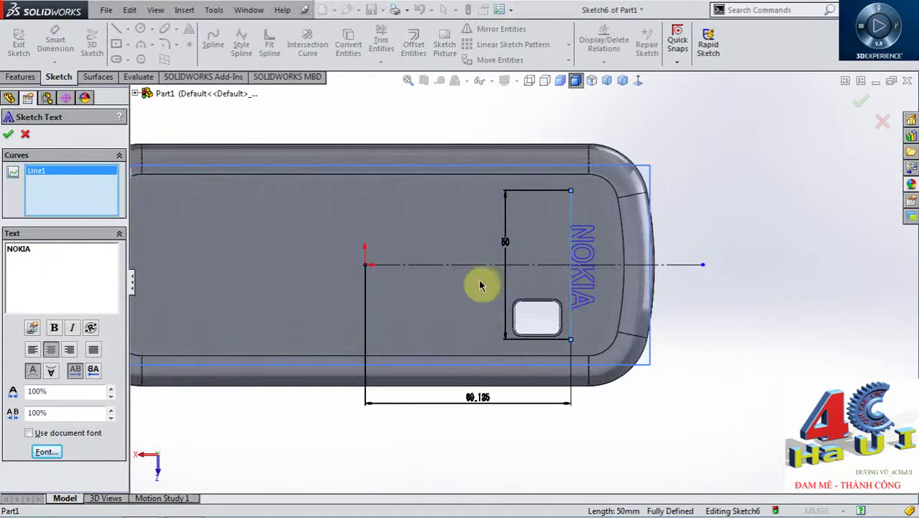
Accept the text and change the guide line's horizontal distance to 71.125 mm
click(7, 135)
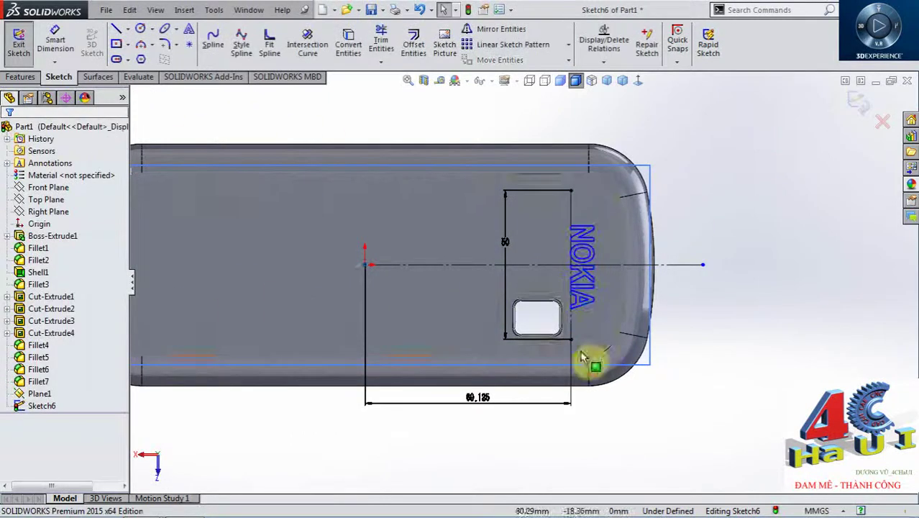
click(485, 404)
double_click(486, 405)
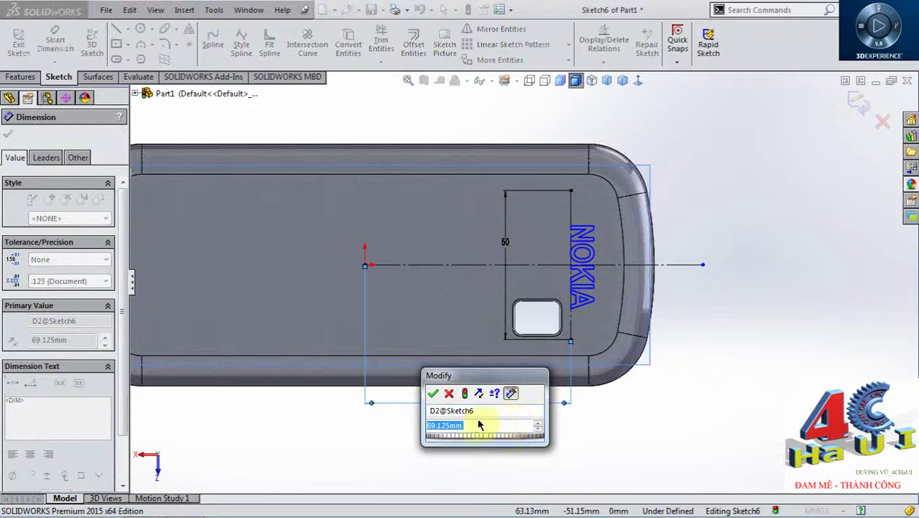
text(71.125)
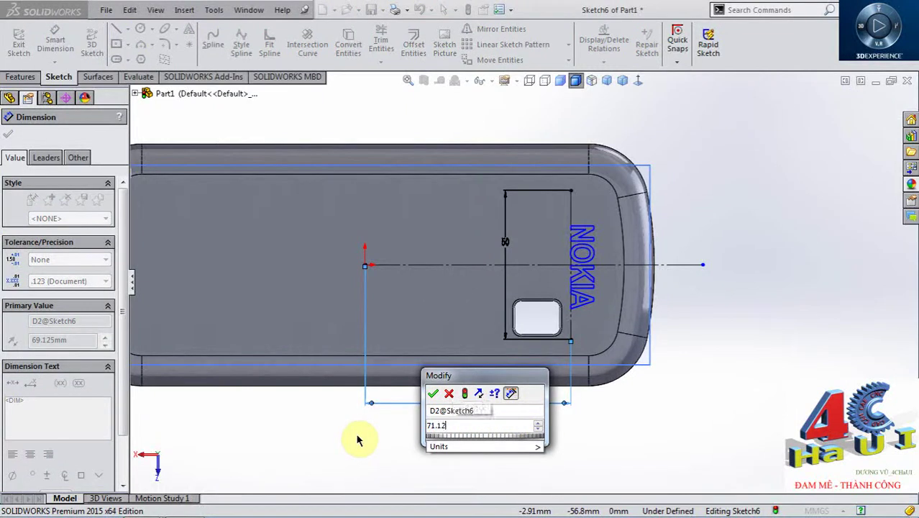
click(436, 394)
click(774, 303)
Exit the text sketch and tilt the view to a 3D orientation of the case
scroll(507, 306, up, 2)
scroll(481, 312, down, 2)
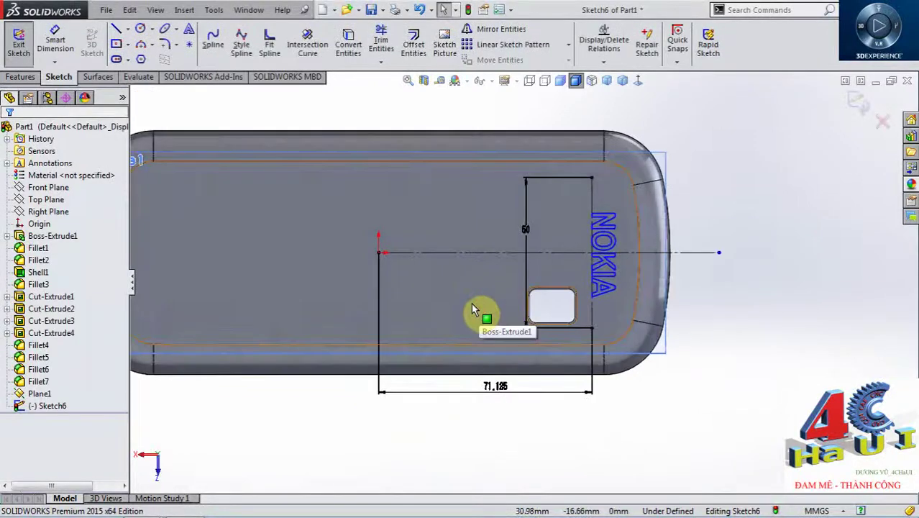
click(851, 102)
mouse_move(694, 328)
middle_down()
mouse_move(680, 198)
mouse_move(680, 220)
middle_up()
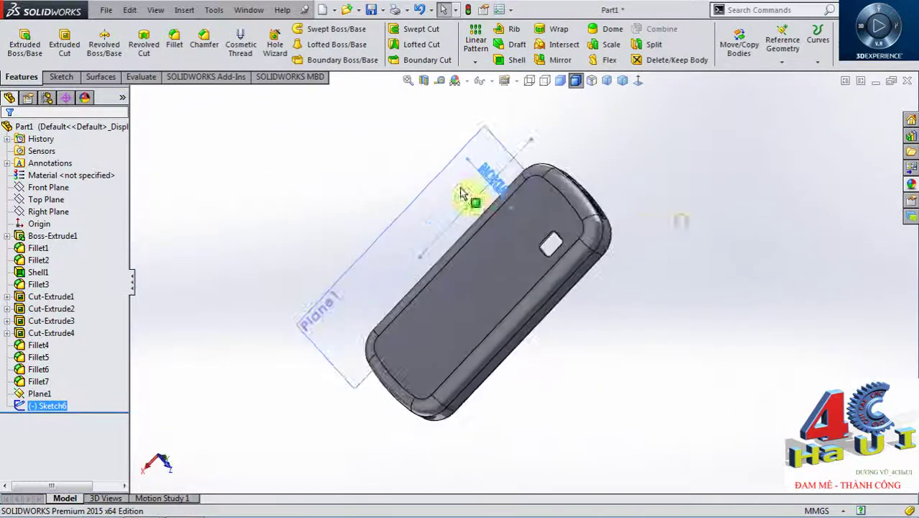
Wrap the NOKIA sketch onto the case's back face as a 0.10 mm emboss
click(569, 31)
scroll(580, 270, down, 2)
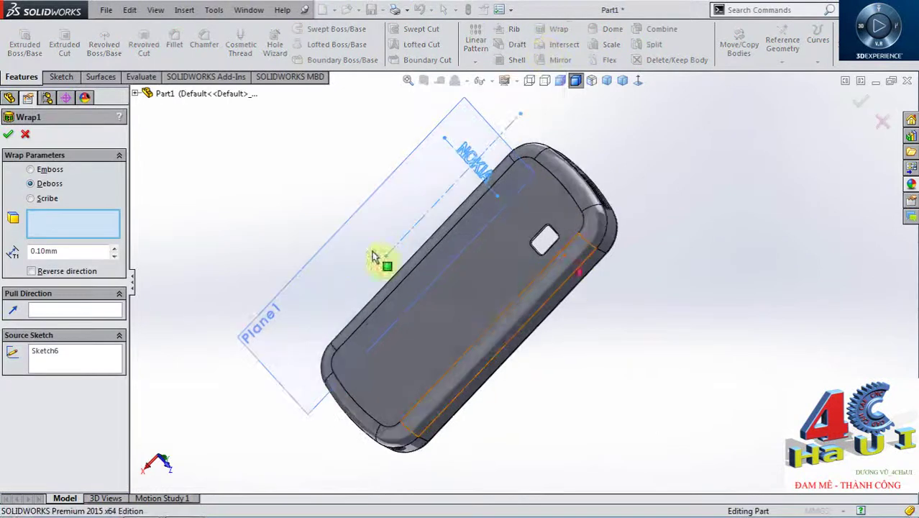
click(549, 191)
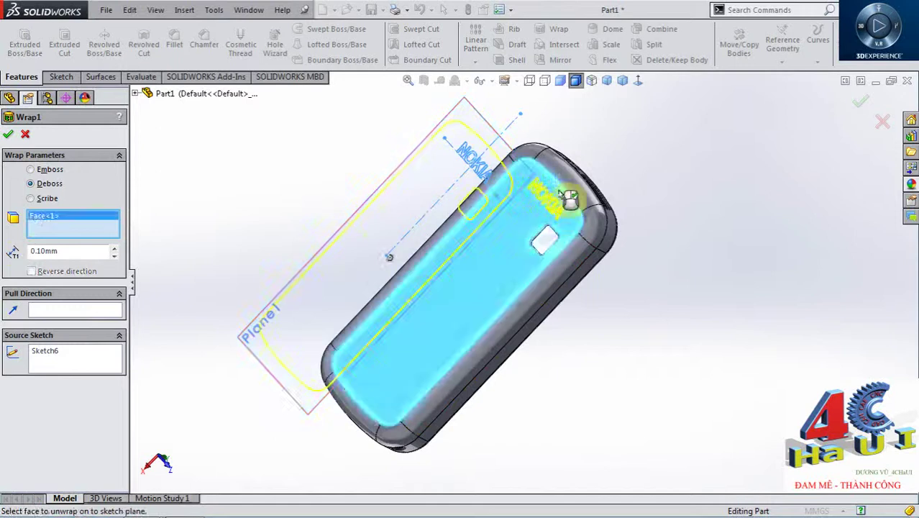
scroll(547, 210, down, 2)
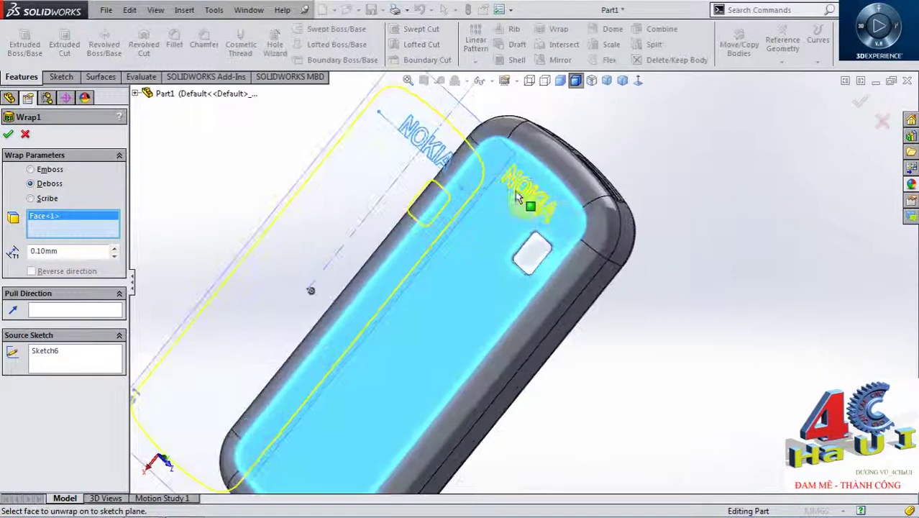
scroll(527, 208, up, 2)
scroll(532, 230, down, 1)
scroll(526, 229, down, 1)
scroll(518, 273, up, 2)
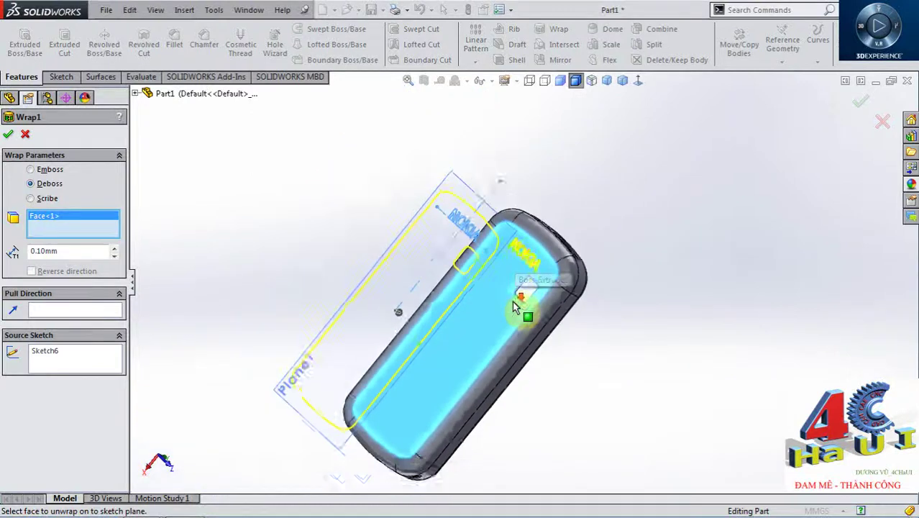
click(58, 171)
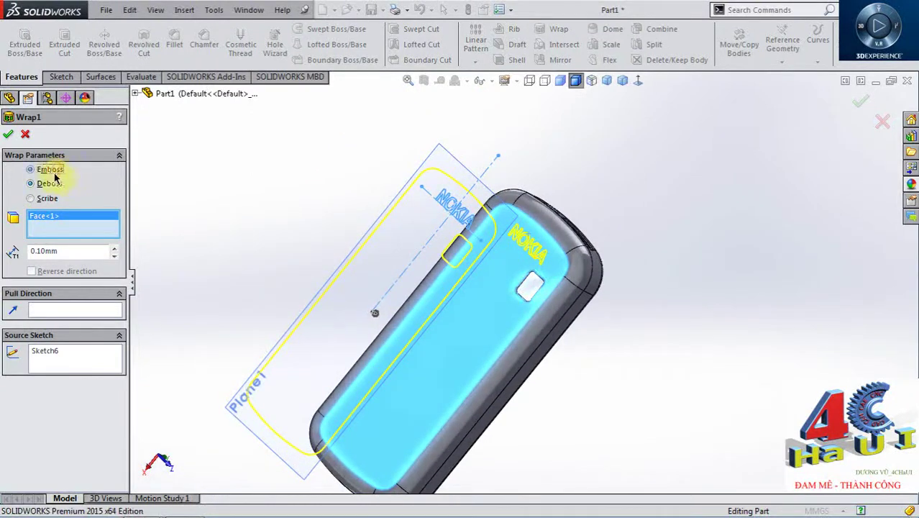
click(45, 200)
click(484, 300)
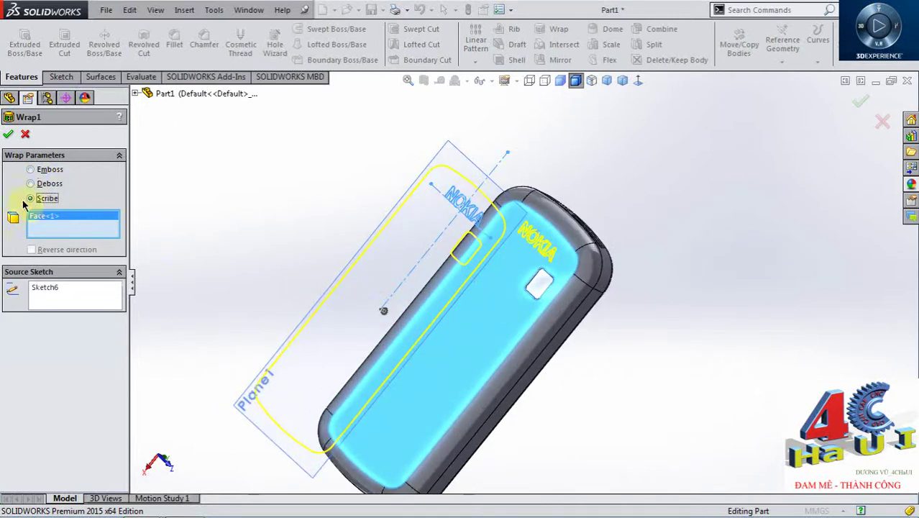
click(47, 172)
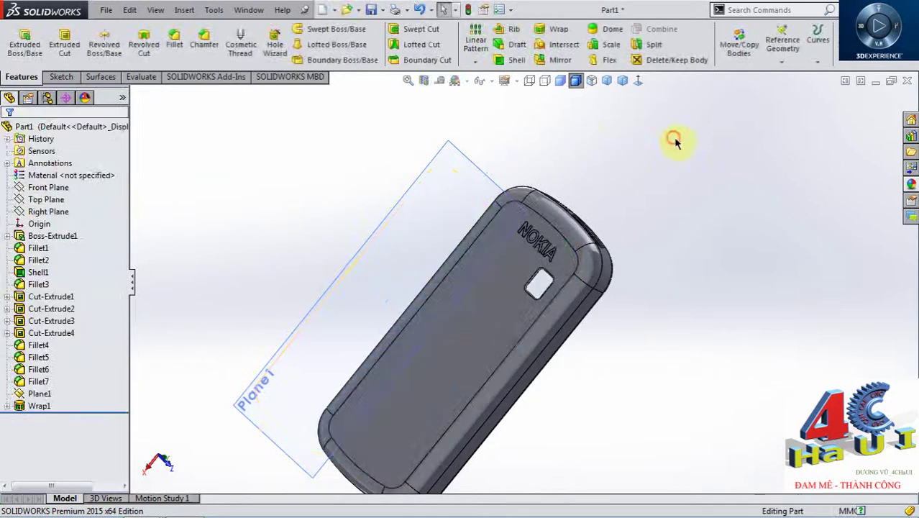
Hide the reference plane Plane1
middle_drag(529, 263, 493, 144)
click(489, 145)
click(549, 105)
Orbit and zoom around the case to inspect the embossed NOKIA lettering closely
middle_drag(650, 246, 626, 238)
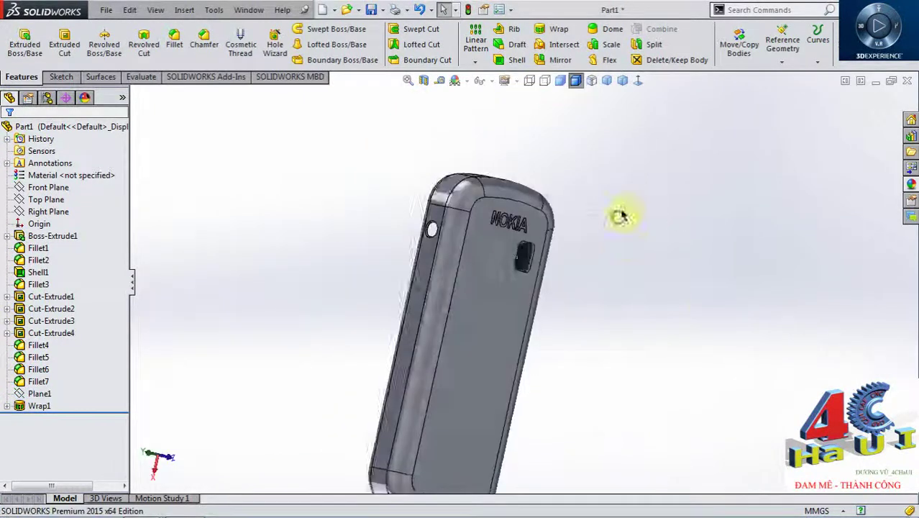
mouse_move(727, 147)
middle_down()
mouse_move(568, 241)
mouse_move(523, 147)
mouse_move(485, 98)
mouse_move(472, 205)
middle_up()
scroll(444, 225, down, 5)
scroll(464, 221, down, 2)
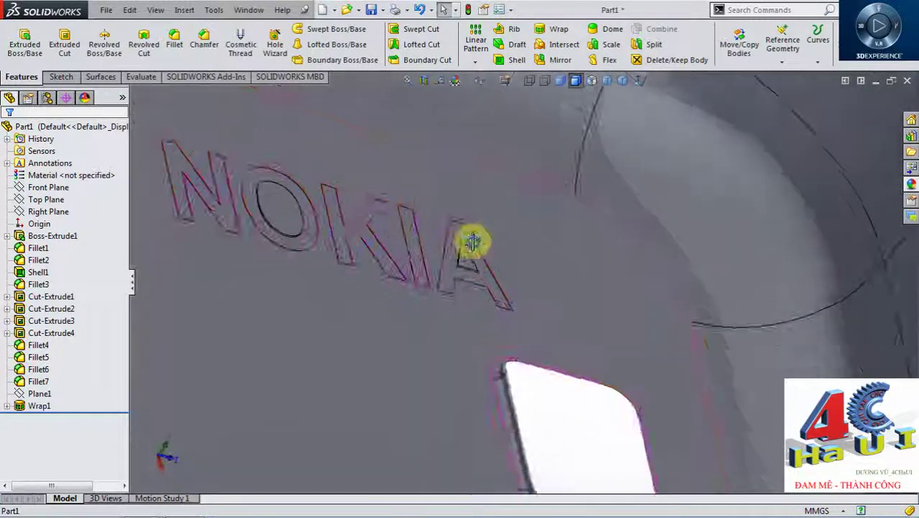
scroll(503, 225, down, 3)
scroll(503, 224, up, 3)
scroll(487, 229, up, 2)
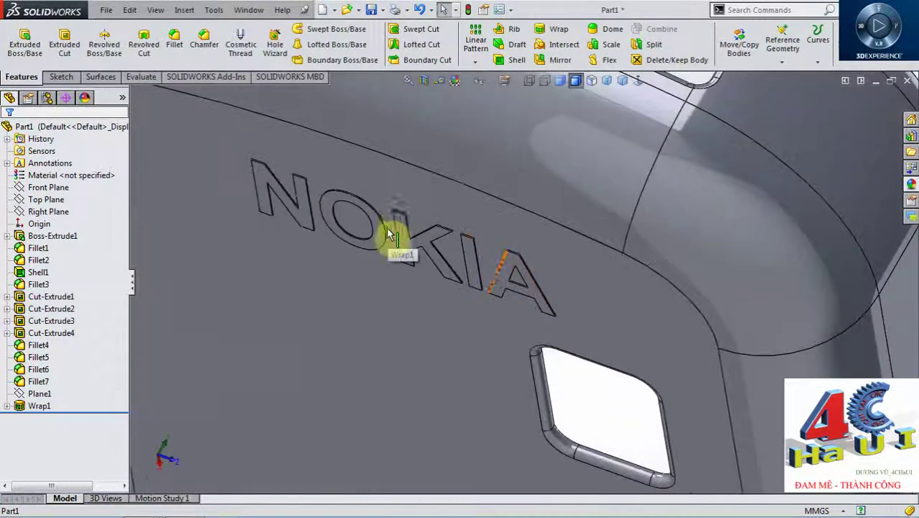
scroll(424, 241, up, 5)
mouse_move(521, 261)
middle_down()
mouse_move(267, 261)
mouse_move(307, 204)
mouse_move(339, 185)
mouse_move(455, 246)
mouse_move(479, 359)
mouse_move(462, 269)
mouse_move(425, 205)
mouse_move(440, 238)
mouse_move(431, 232)
middle_up()
scroll(493, 241, down, 2)
mouse_move(482, 250)
middle_down()
mouse_move(469, 244)
mouse_move(502, 273)
middle_up()
scroll(502, 273, up, 2)
Apply the Rubber gloss appearance to the entire phone case part
click(912, 188)
click(807, 165)
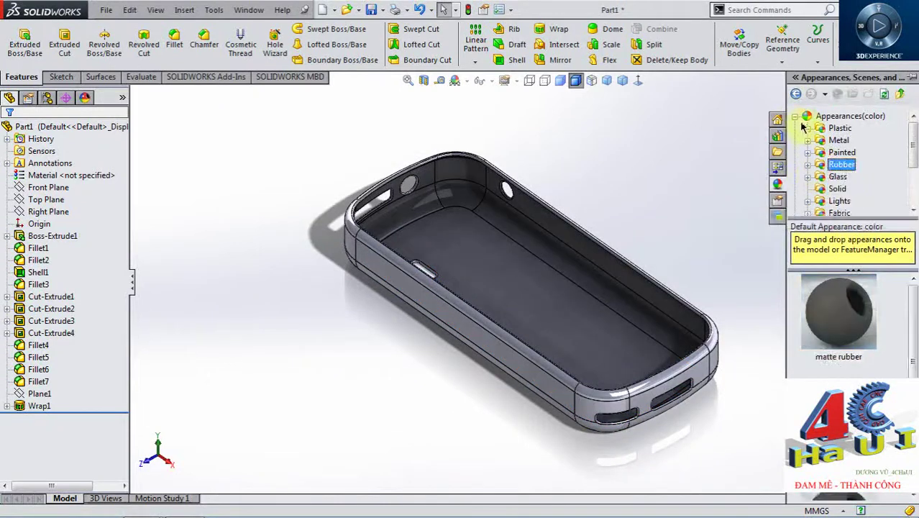
click(794, 119)
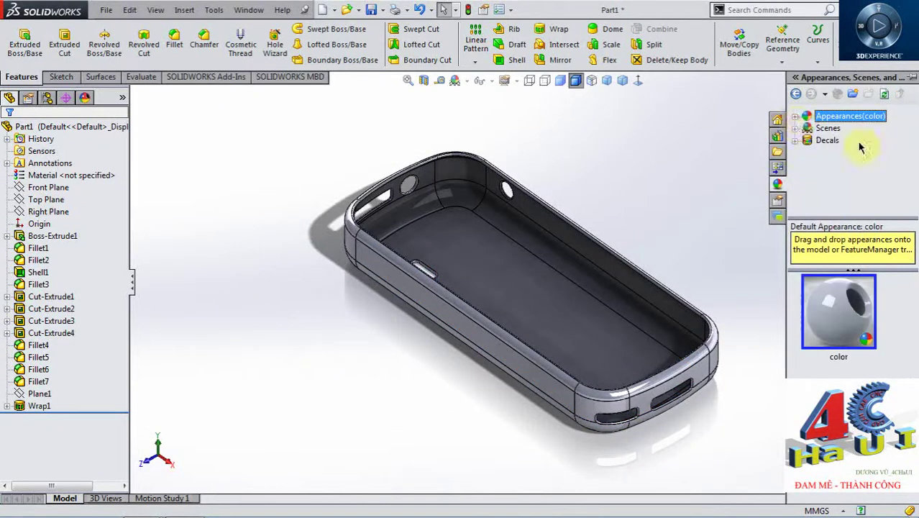
click(795, 117)
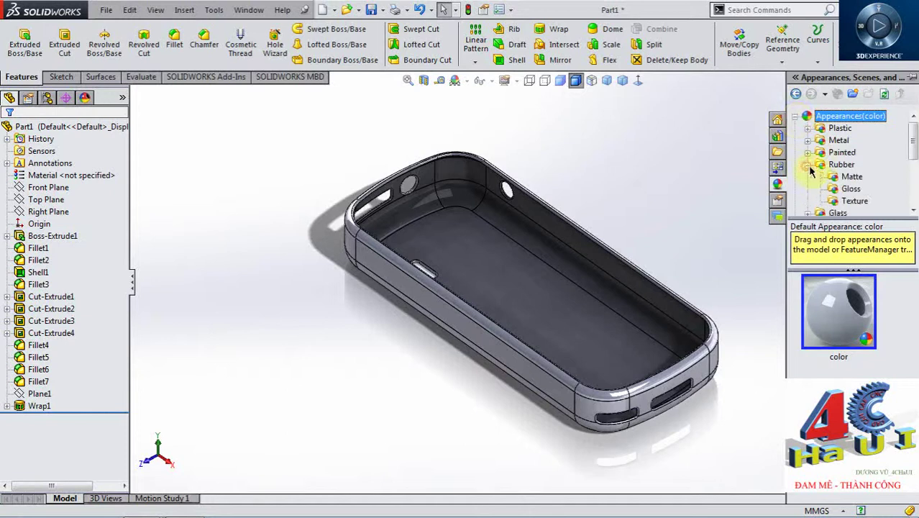
click(851, 188)
drag(832, 317, 529, 280)
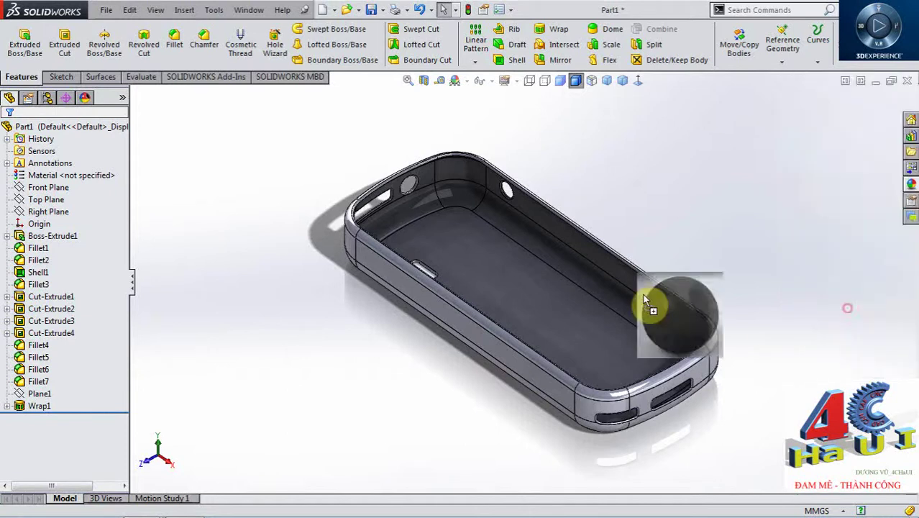
click(529, 279)
mouse_move(486, 256)
middle_down()
mouse_move(372, 270)
mouse_move(686, 300)
middle_up()
scroll(653, 230, down, 3)
mouse_move(653, 230)
middle_down()
mouse_move(587, 176)
mouse_move(444, 210)
mouse_move(387, 245)
mouse_move(337, 296)
mouse_move(314, 195)
mouse_move(522, 236)
mouse_move(585, 217)
mouse_move(447, 234)
mouse_move(412, 306)
mouse_move(328, 144)
mouse_move(472, 150)
mouse_move(493, 240)
mouse_move(580, 61)
mouse_move(462, 185)
mouse_move(437, 123)
mouse_move(398, 254)
mouse_move(509, 226)
middle_up()
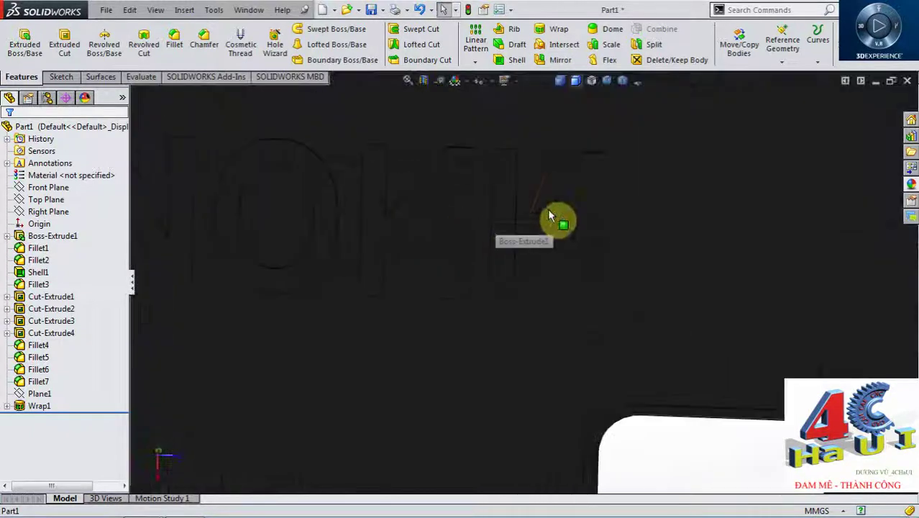
Give the face of the letter A a red appearance
click(597, 195)
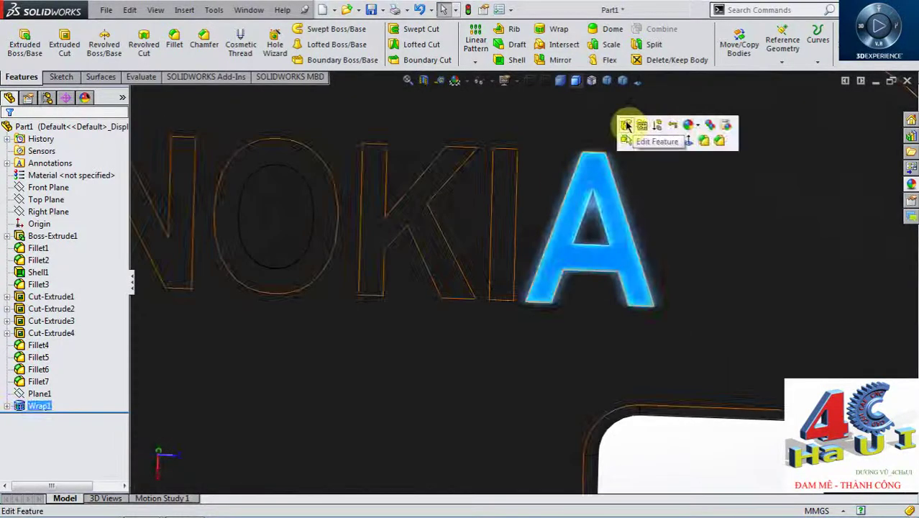
click(696, 125)
click(698, 153)
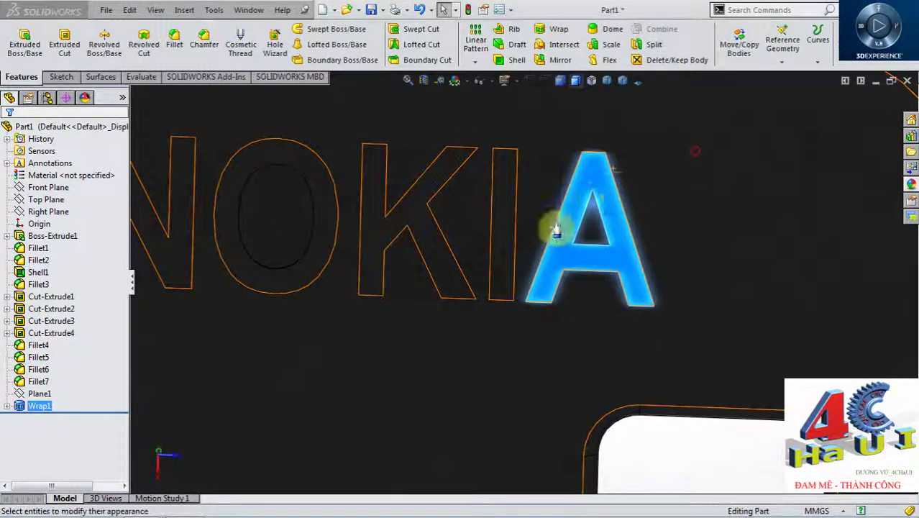
mouse_move(572, 202)
middle_down()
mouse_move(636, 242)
mouse_move(549, 259)
mouse_move(550, 285)
middle_up()
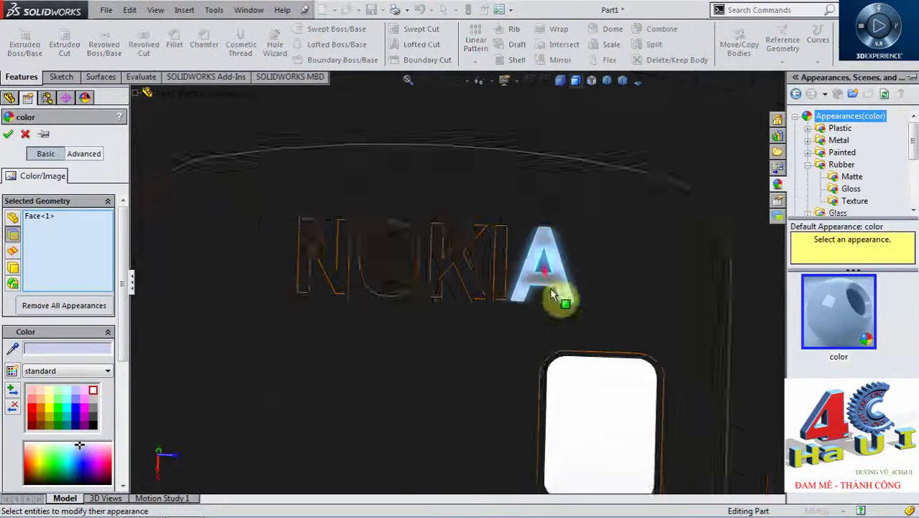
click(61, 416)
click(33, 410)
Add the I, K, O and N letter faces to the red appearance and confirm
scroll(484, 312, down, 2)
scroll(517, 225, down, 2)
click(512, 223)
click(435, 216)
click(367, 224)
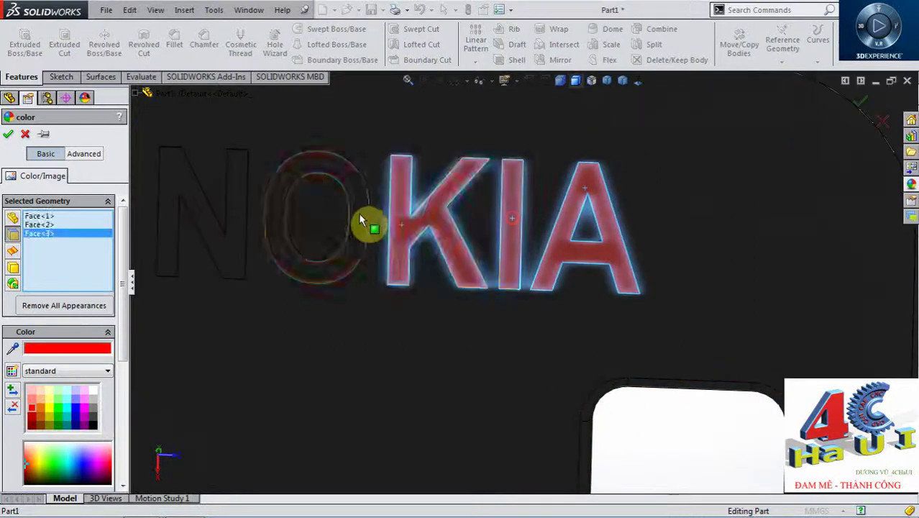
click(234, 213)
scroll(227, 219, up, 3)
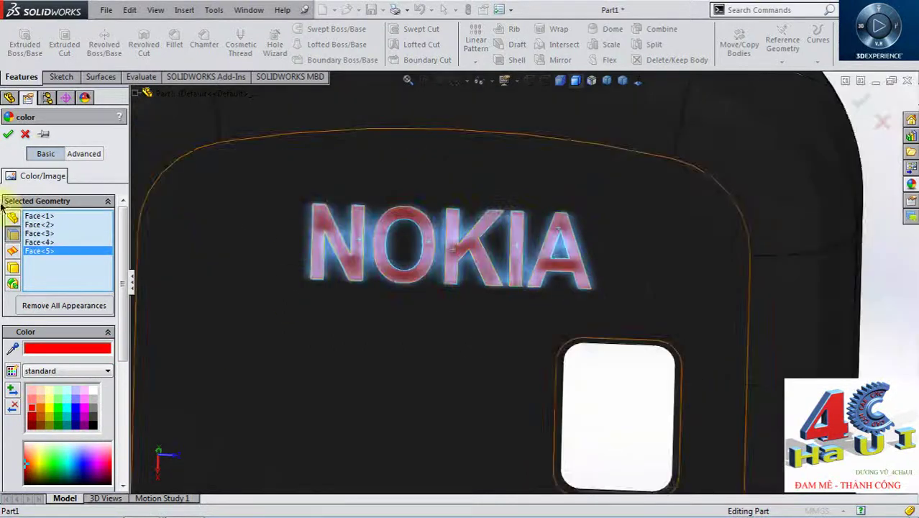
click(8, 133)
scroll(733, 236, up, 5)
mouse_move(733, 236)
middle_down()
mouse_move(672, 188)
mouse_move(667, 212)
mouse_move(687, 277)
mouse_move(609, 387)
mouse_move(574, 374)
mouse_move(491, 368)
mouse_move(421, 377)
mouse_move(420, 267)
mouse_move(503, 234)
mouse_move(522, 277)
mouse_move(455, 325)
mouse_move(544, 357)
mouse_move(595, 270)
middle_up()
Set the case body's appearance colour to black
click(595, 269)
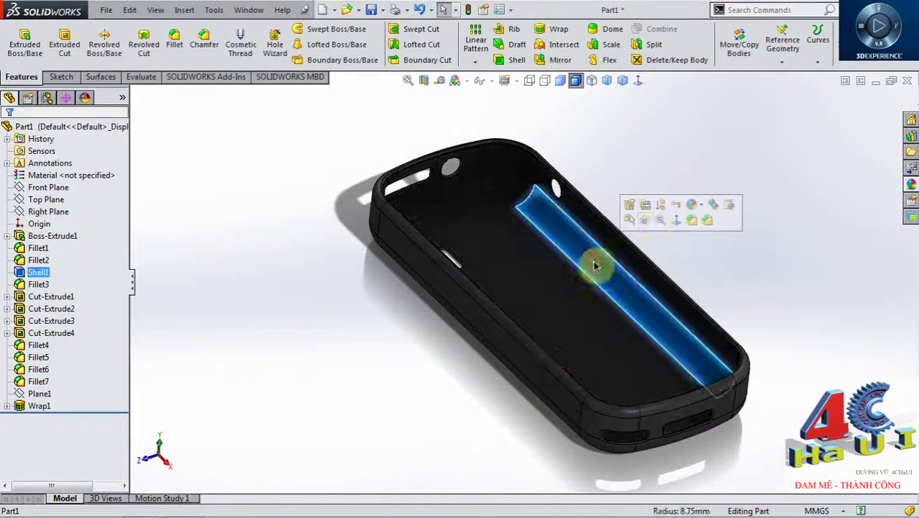
click(695, 205)
click(677, 267)
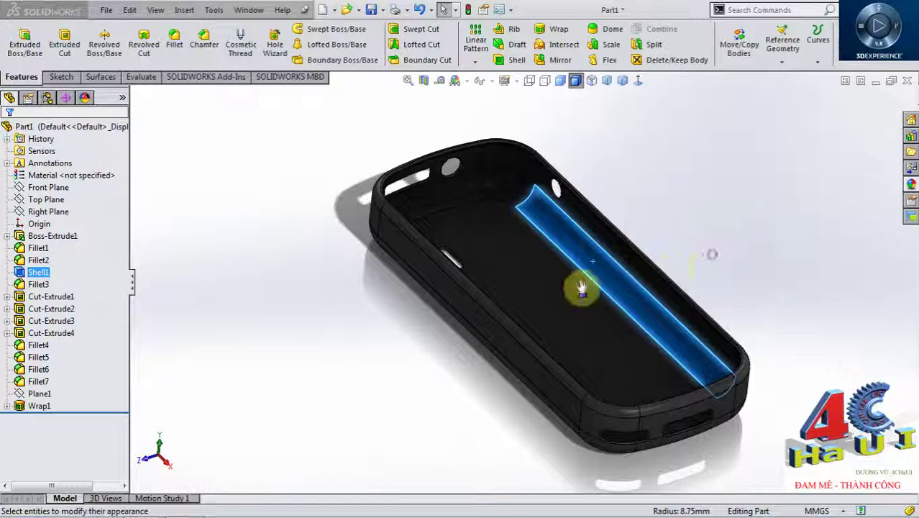
click(97, 426)
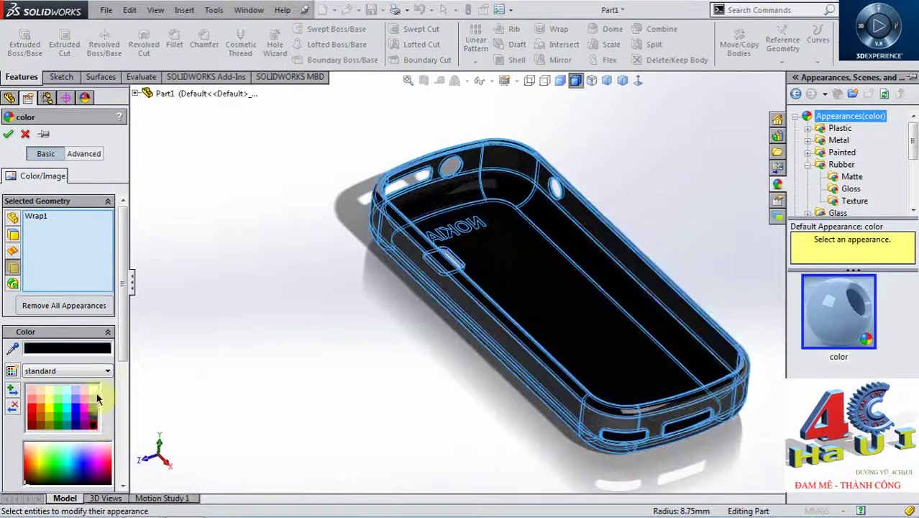
click(8, 134)
Orbit around the finished black case to review it from several angles
mouse_move(246, 260)
middle_down()
mouse_move(482, 284)
mouse_move(507, 312)
mouse_move(548, 199)
mouse_move(568, 247)
mouse_move(462, 180)
mouse_move(413, 240)
mouse_move(418, 202)
middle_up()
right_drag(417, 201, 503, 140)
mouse_move(503, 140)
middle_down()
mouse_move(498, 228)
mouse_move(437, 261)
mouse_move(493, 121)
mouse_move(397, 263)
mouse_move(380, 185)
mouse_move(431, 242)
mouse_move(416, 266)
mouse_move(363, 278)
mouse_move(328, 362)
mouse_move(378, 374)
mouse_move(565, 256)
middle_up()
mouse_move(632, 236)
middle_down()
mouse_move(577, 255)
mouse_move(577, 179)
mouse_move(472, 218)
middle_up()
middle_drag(525, 208, 308, 238)
middle_drag(353, 197, 397, 201)
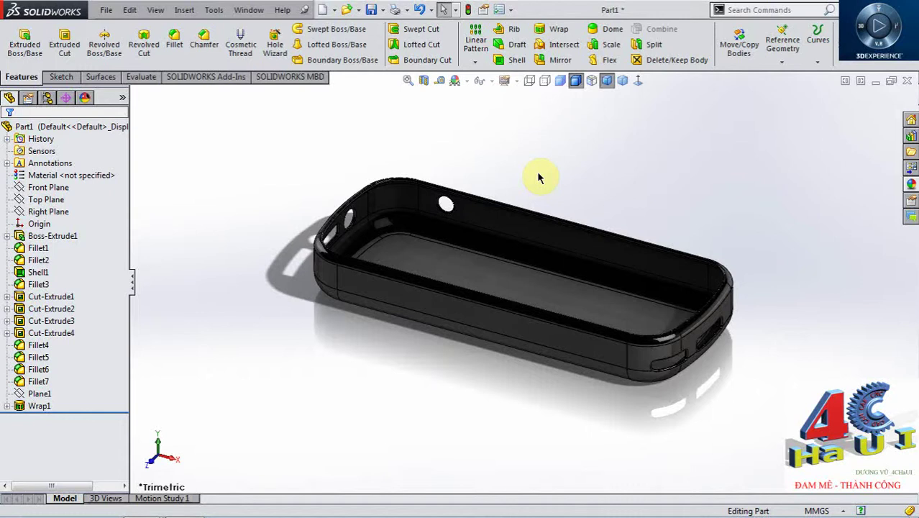
mouse_move(498, 236)
middle_down()
mouse_move(503, 279)
mouse_move(518, 210)
mouse_move(401, 151)
mouse_move(478, 169)
mouse_move(532, 263)
mouse_move(480, 189)
mouse_move(431, 189)
mouse_move(499, 214)
mouse_move(273, 181)
middle_up()
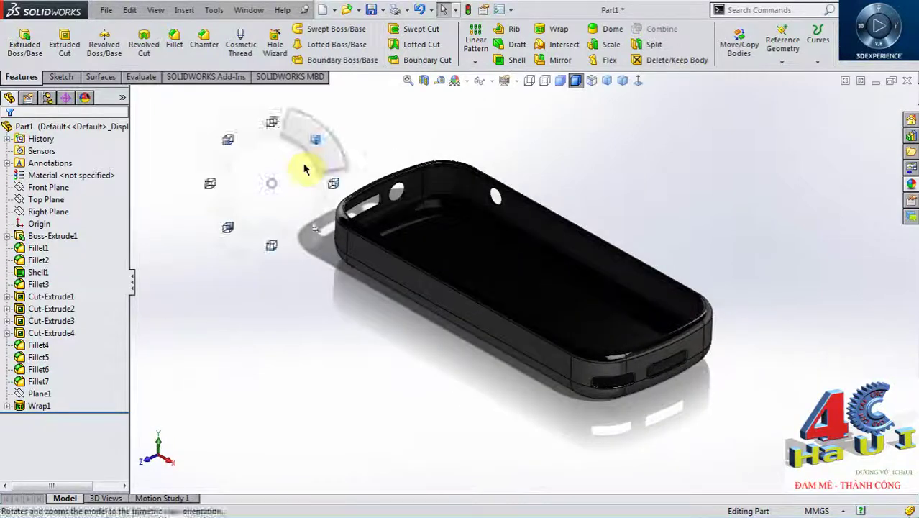
key(ctrl+7)
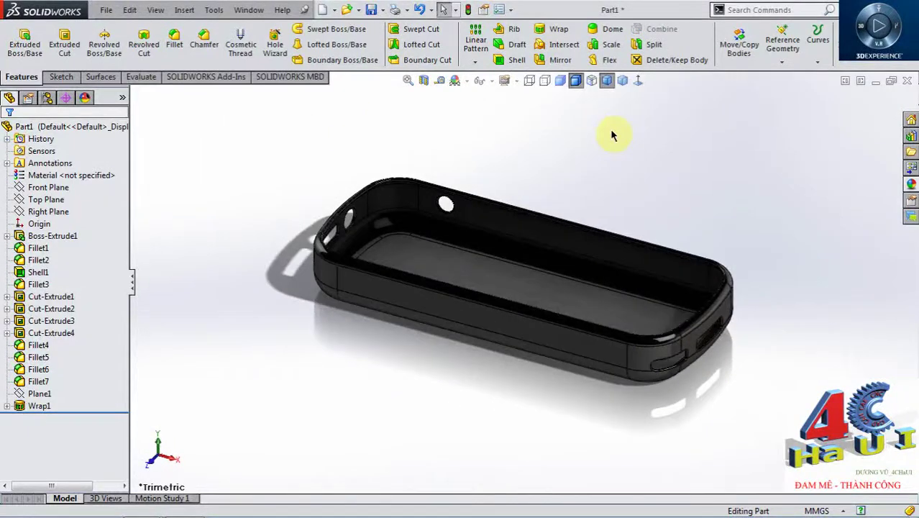